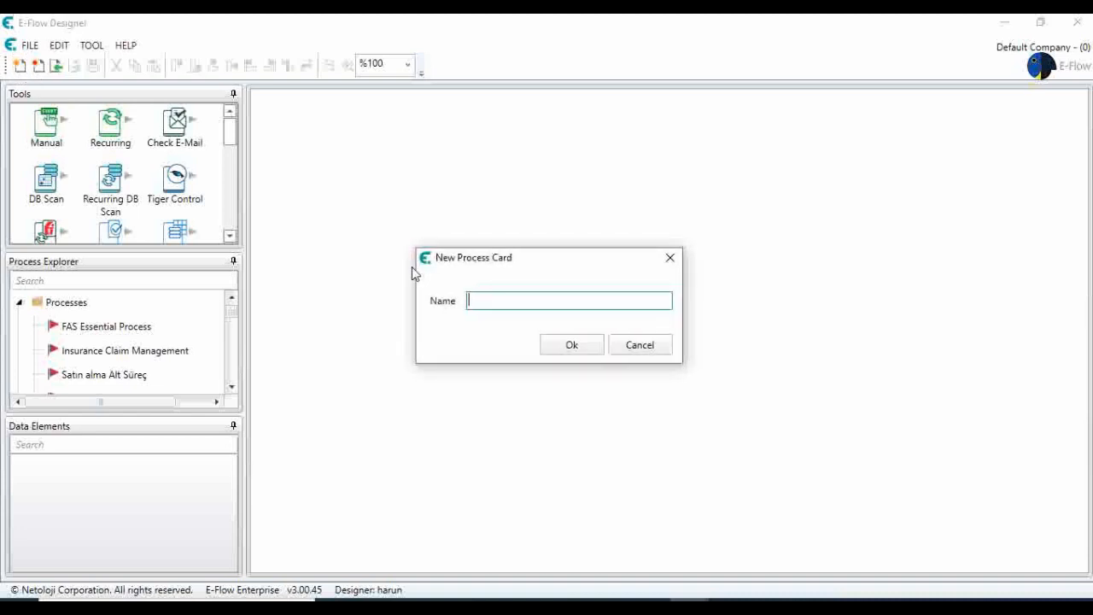
# Name the new process card "Purchase Order Process" and place a Manual start element on its canvas
pyautogui.write('Purchase Order Process')
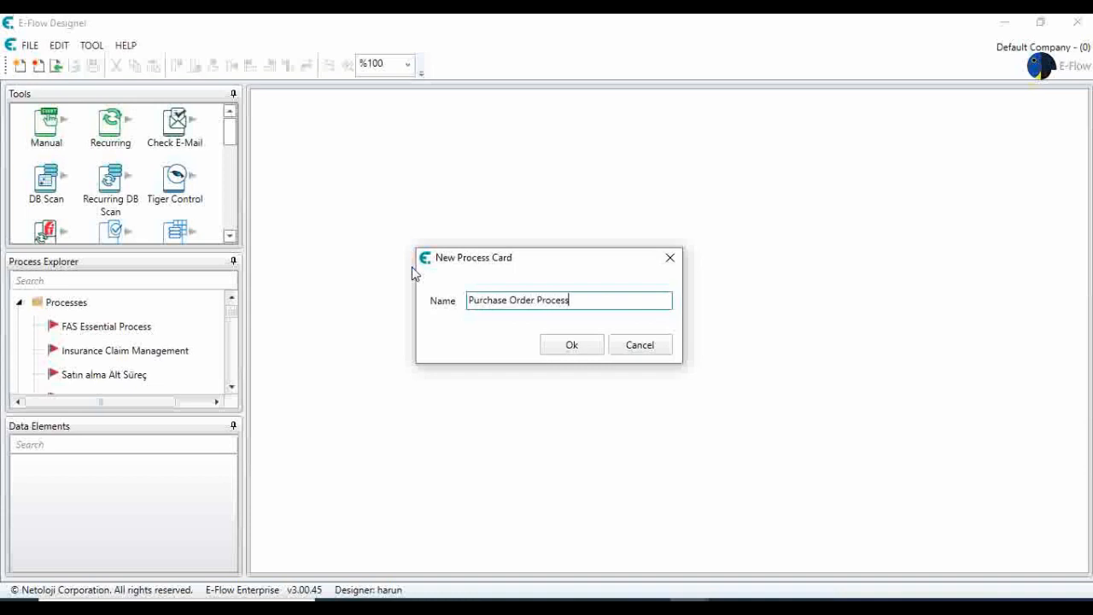
pyautogui.click(579, 352)
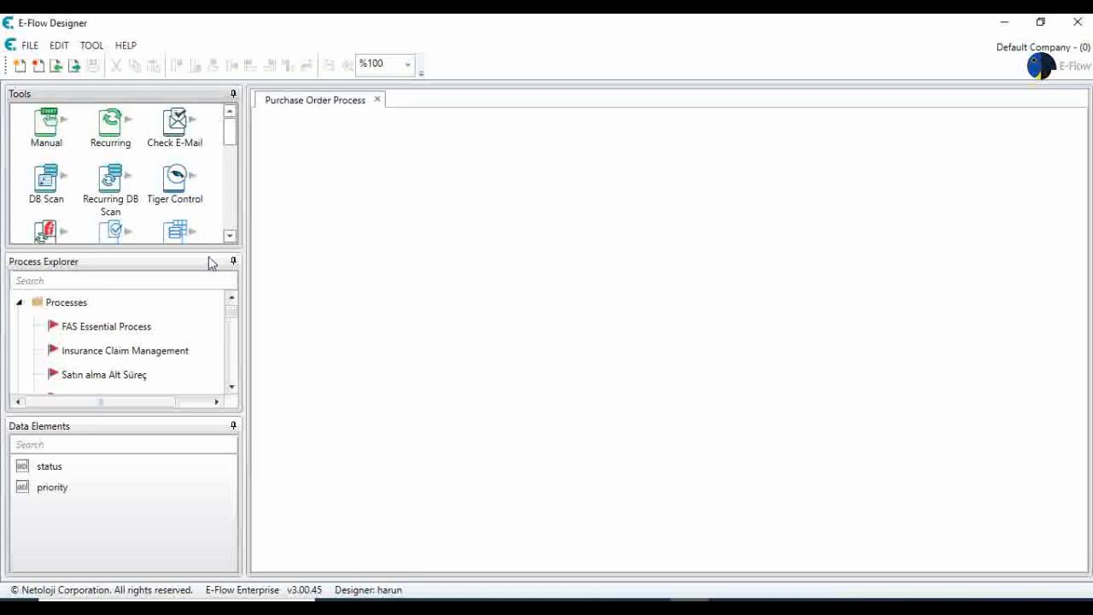
pyautogui.moveTo(53, 141); pyautogui.dragTo(338, 225)
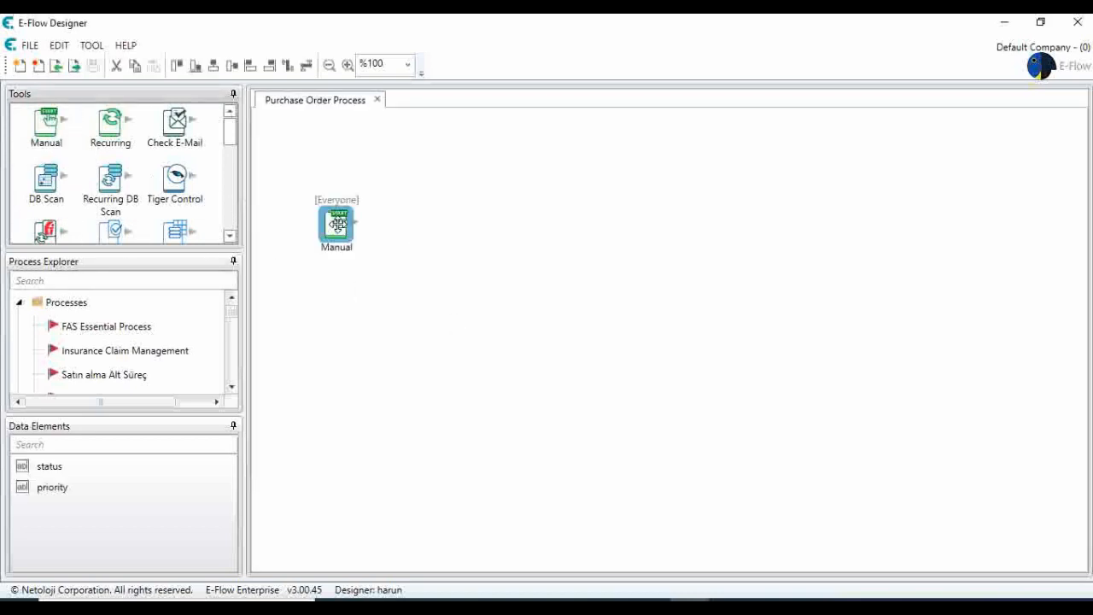
# Set the Manual start's description to "Purchase Order Form" and move the element toward the canvas's upper-left corner
pyautogui.doubleClick(339, 224)
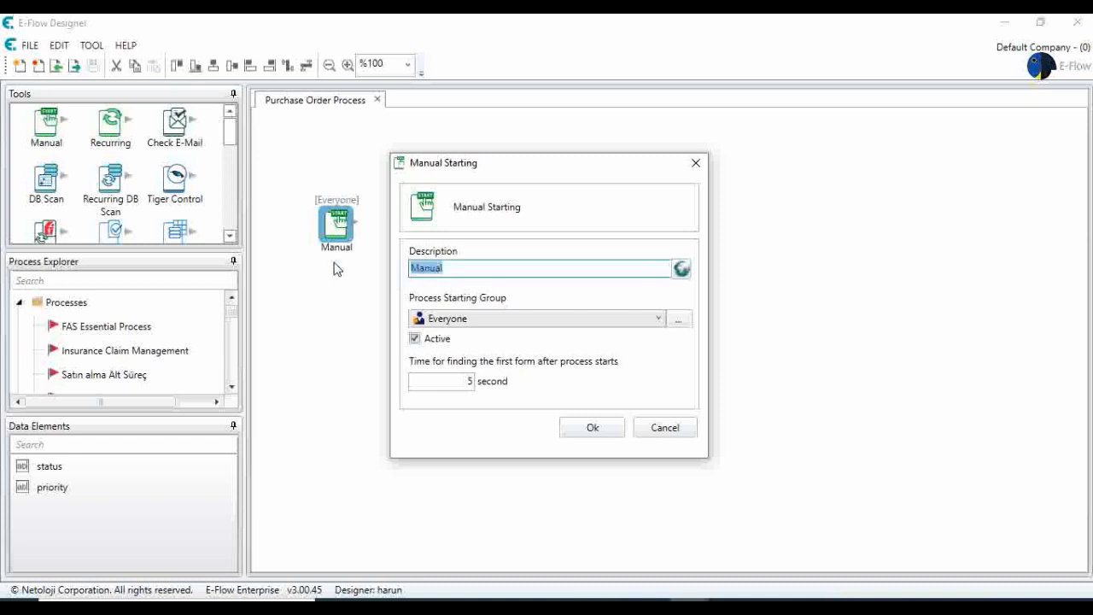
pyautogui.write('Purchase Order Form')
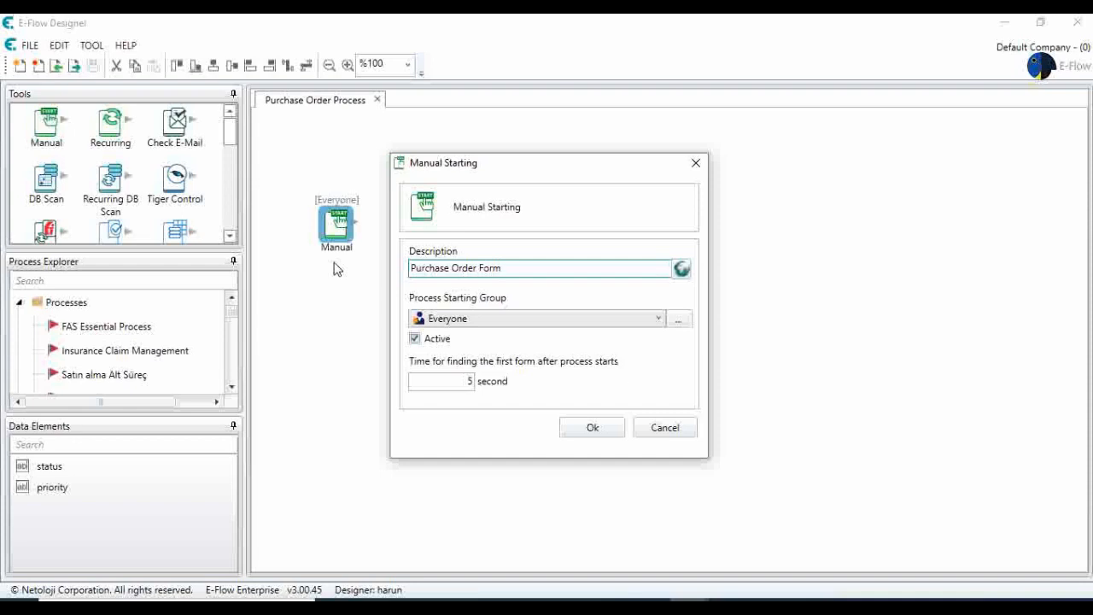
pyautogui.click(600, 434)
pyautogui.moveTo(338, 225); pyautogui.dragTo(324, 175)
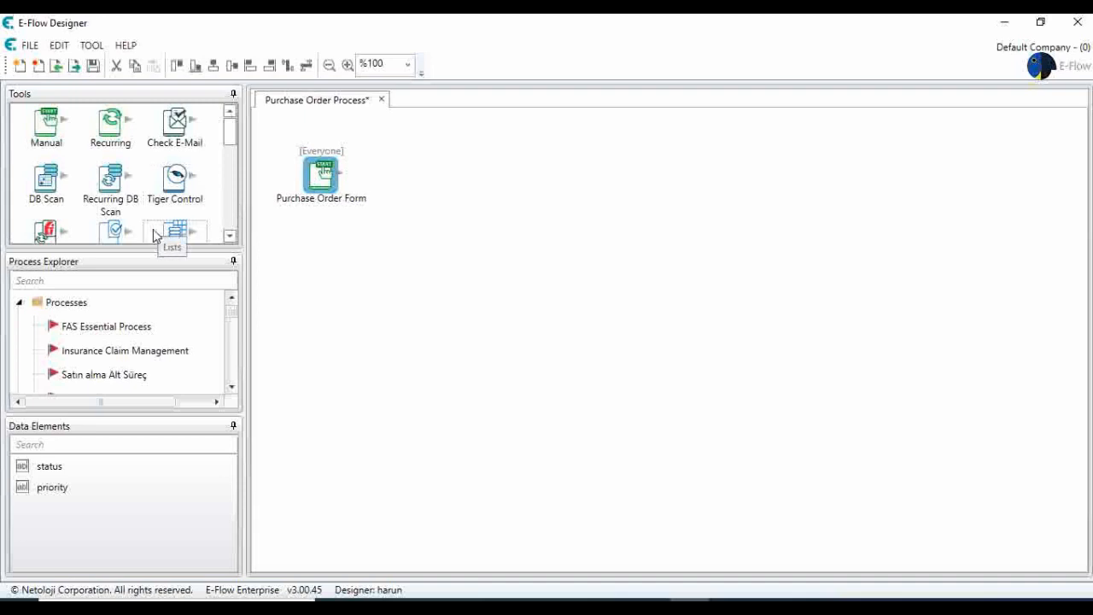
# Add a String data element named "Form Number" to the process
pyautogui.scroll(-1, 146, 220)
pyautogui.rightClick(117, 535)
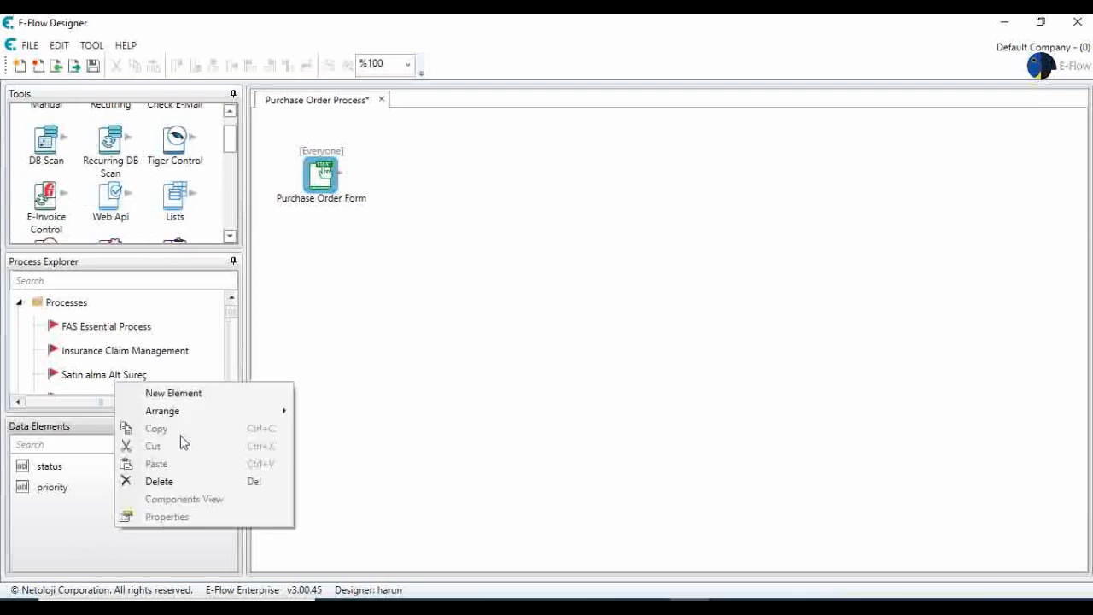
pyautogui.click(188, 396)
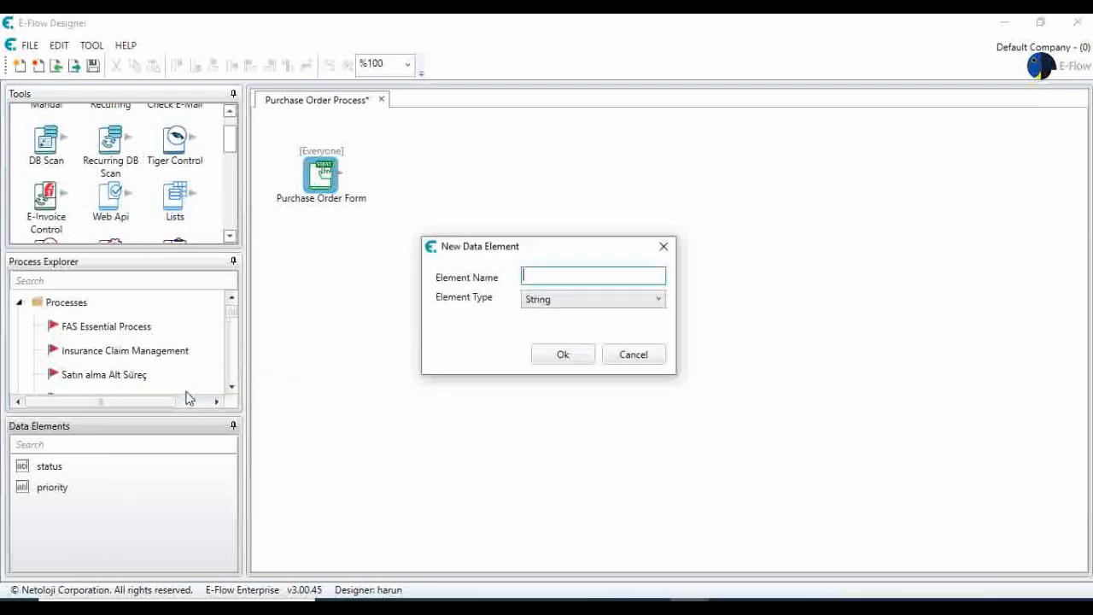
pyautogui.write('Form Number')
pyautogui.click(542, 355)
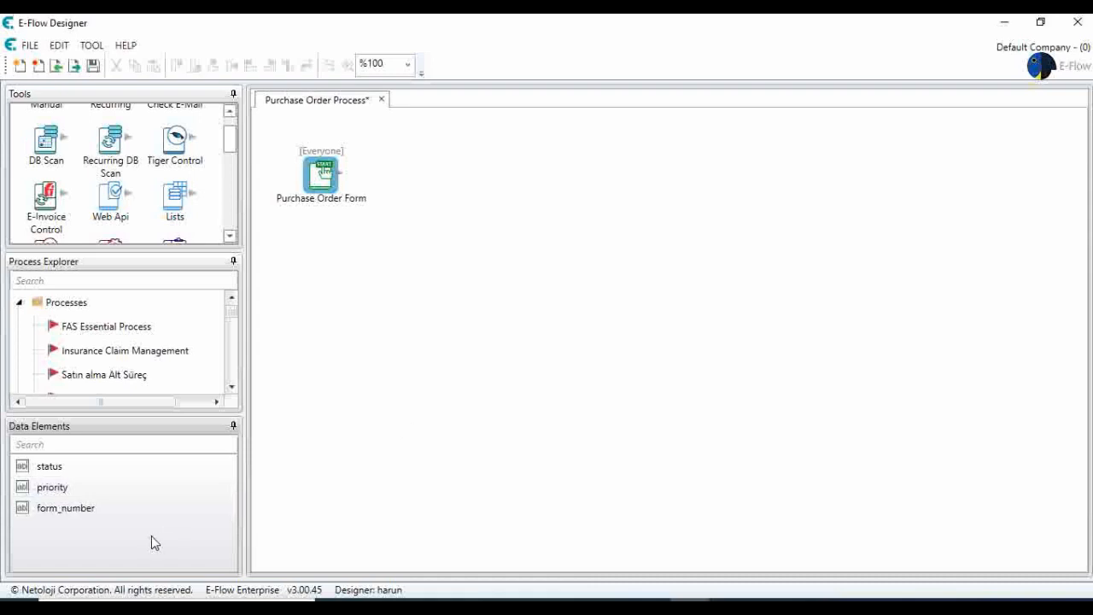
# Add a data element named "Form Date" with the element type Date
pyautogui.rightClick(151, 536)
pyautogui.click(221, 396)
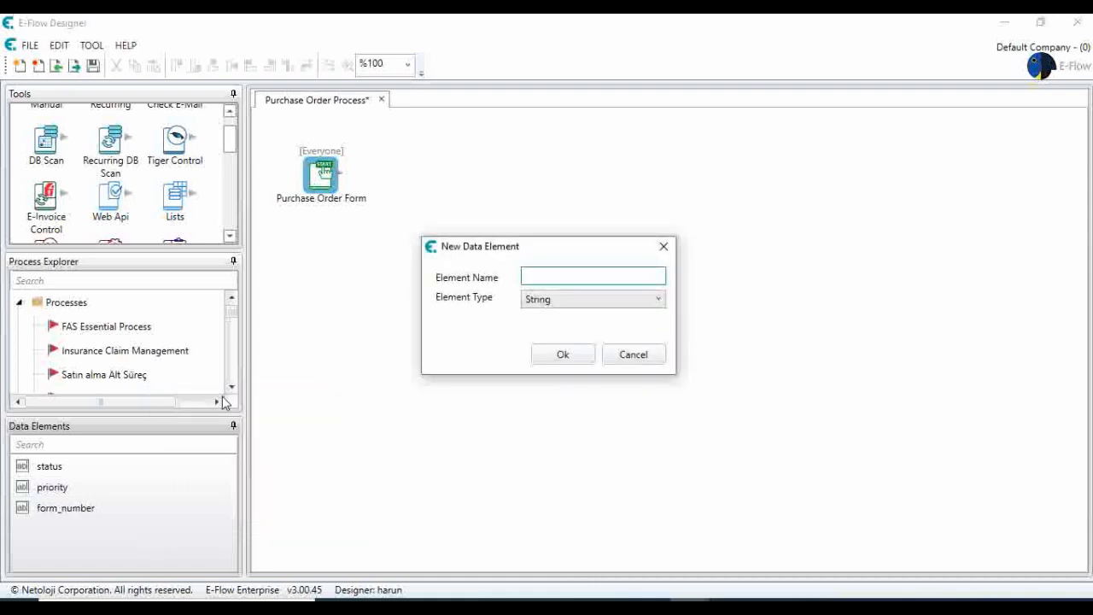
pyautogui.write('Form Date')
pyautogui.click(606, 299)
pyautogui.click(579, 351)
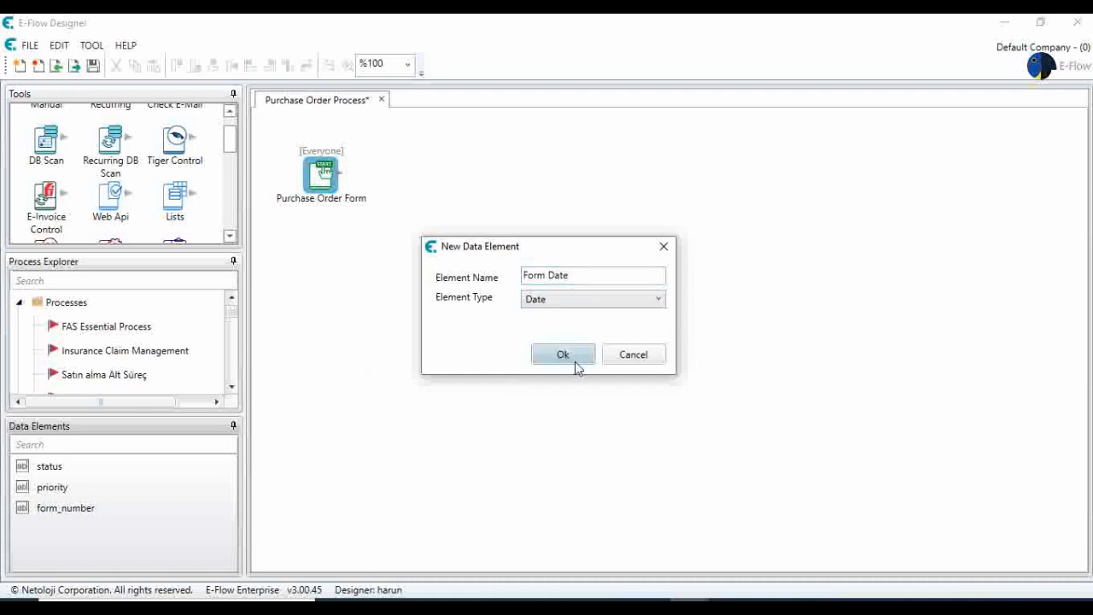
pyautogui.click(574, 362)
# Add a String data element named "Requester" to the process
pyautogui.rightClick(176, 536)
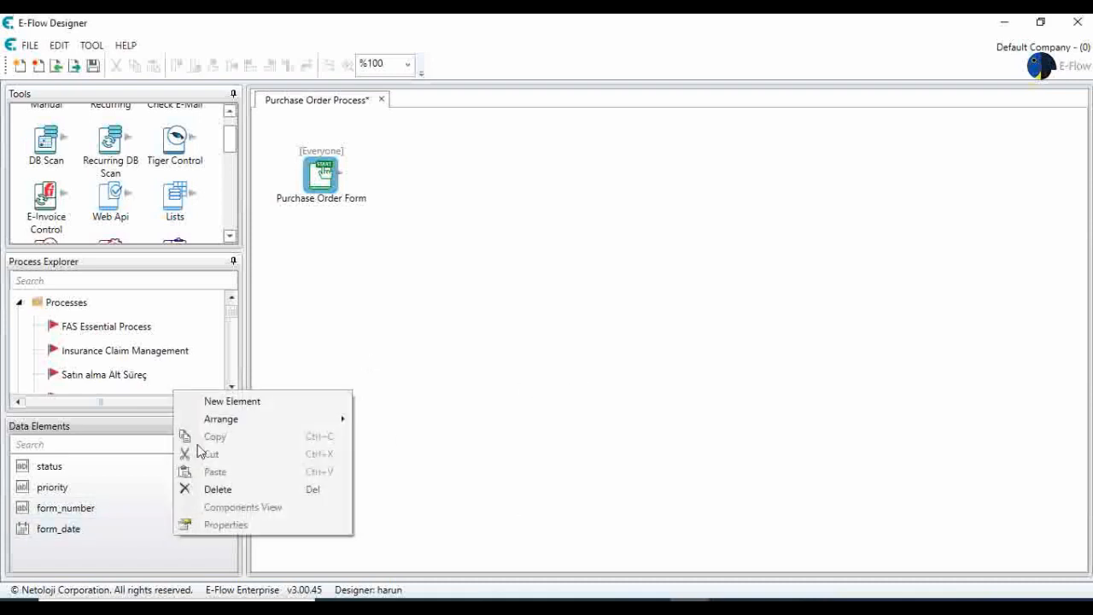
pyautogui.click(218, 401)
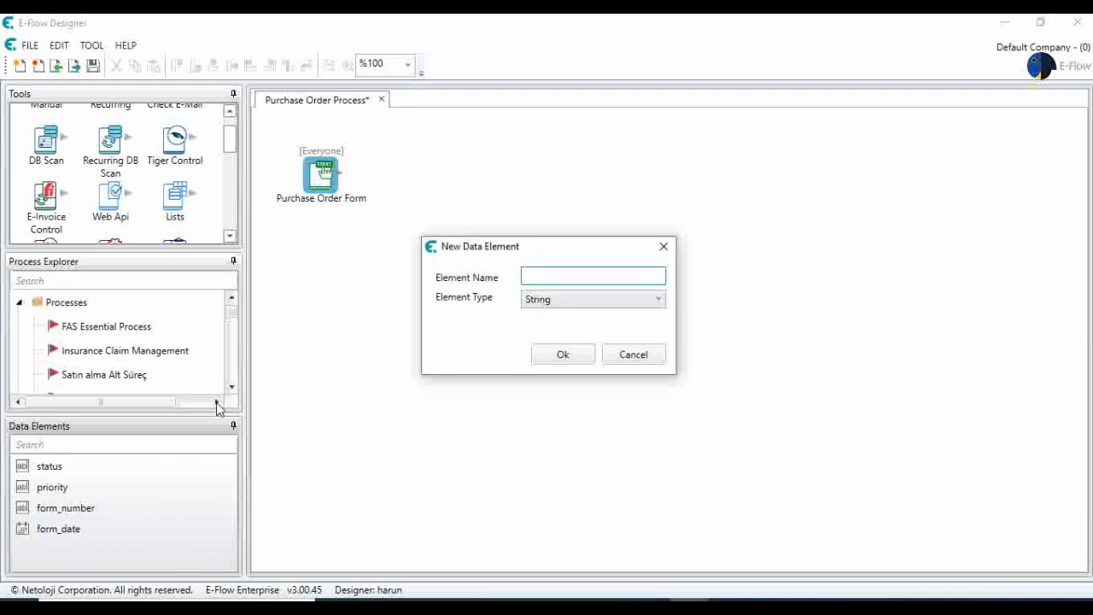
pyautogui.write('Requester')
pyautogui.click(561, 357)
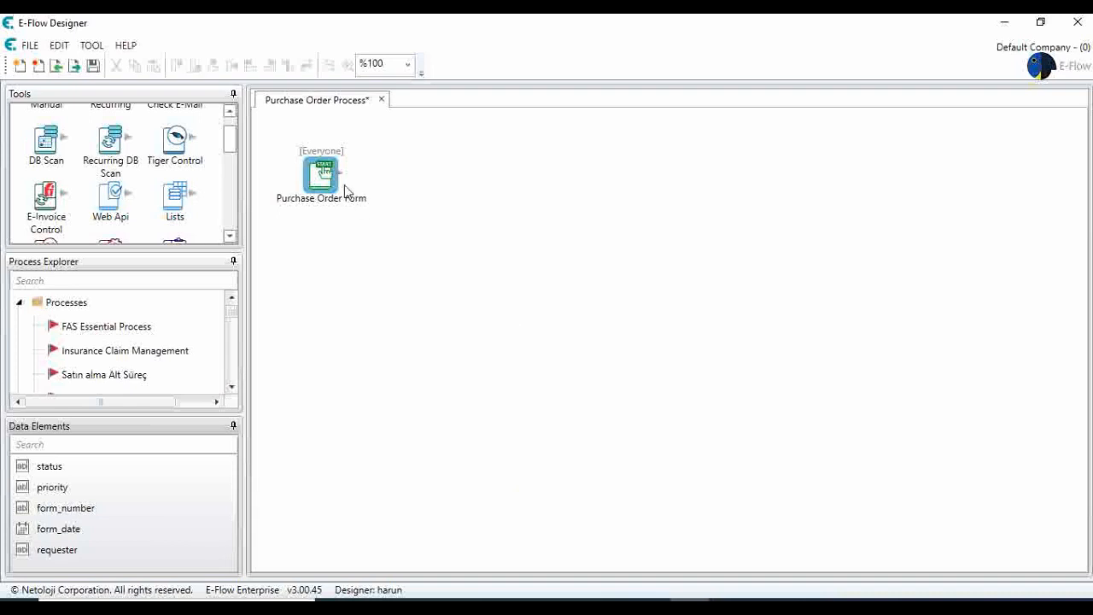
# Place three Calculate elements in a row after the Purchase Order Form start element
pyautogui.scroll(1, 127, 188)
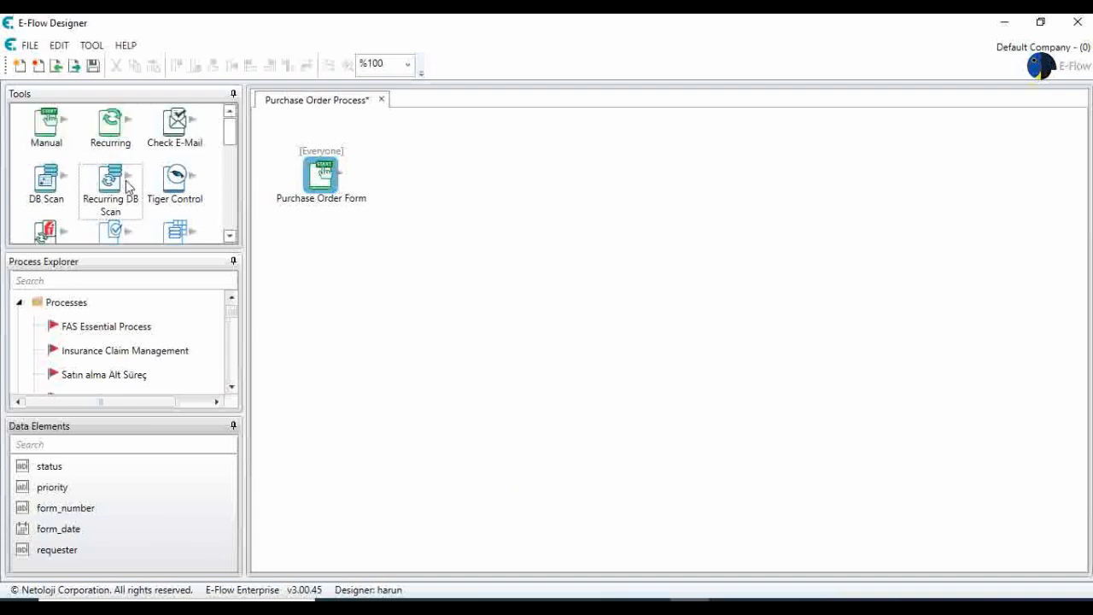
pyautogui.scroll(-3, 128, 187)
pyautogui.scroll(-3, 128, 190)
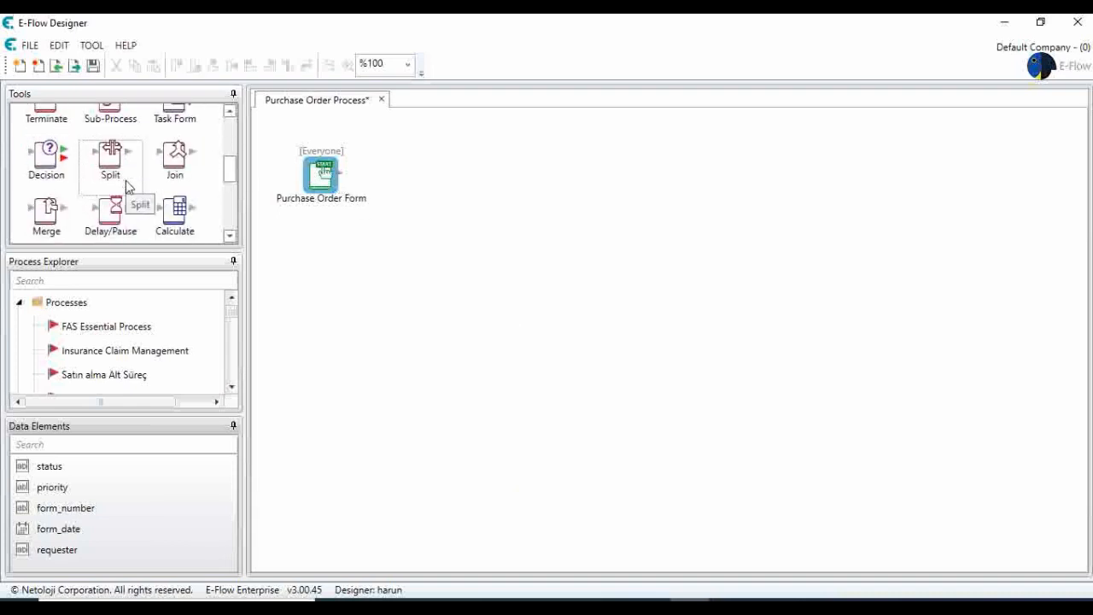
pyautogui.moveTo(181, 212); pyautogui.dragTo(409, 184)
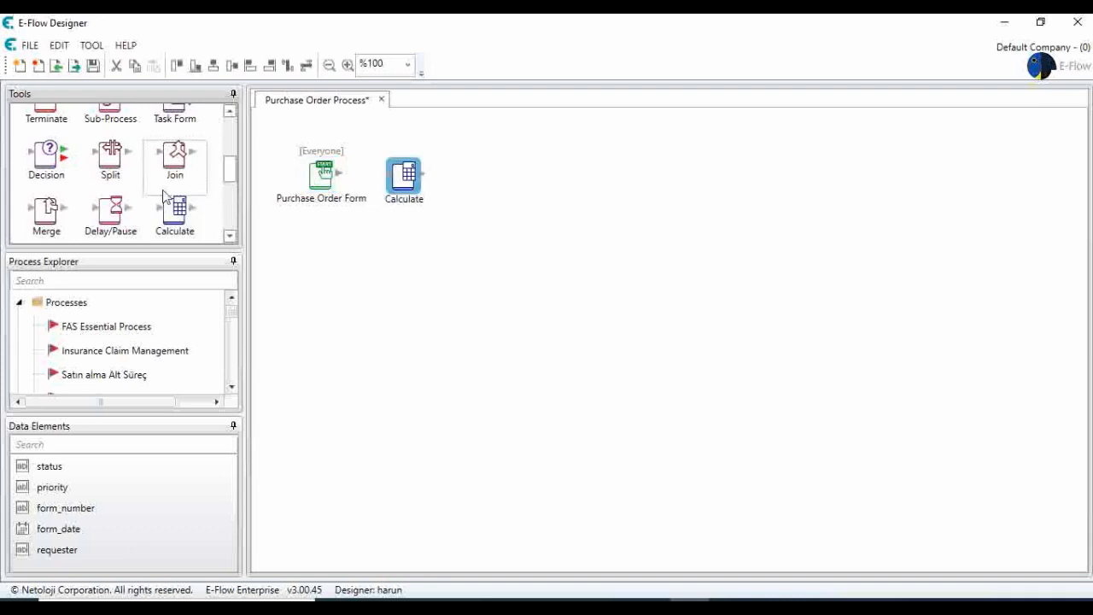
pyautogui.moveTo(178, 219); pyautogui.dragTo(630, 189)
pyautogui.moveTo(487, 175); pyautogui.dragTo(492, 176)
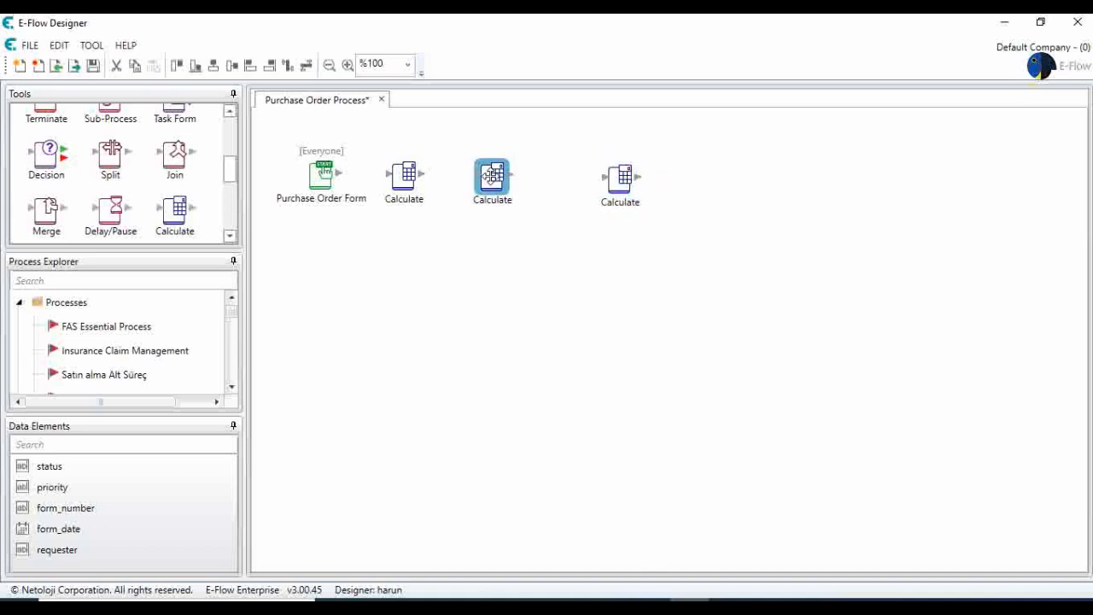
# Make the first Calculate element compute form_number and set its description to "setFormNumber"
pyautogui.click(406, 175)
pyautogui.doubleClick(407, 175)
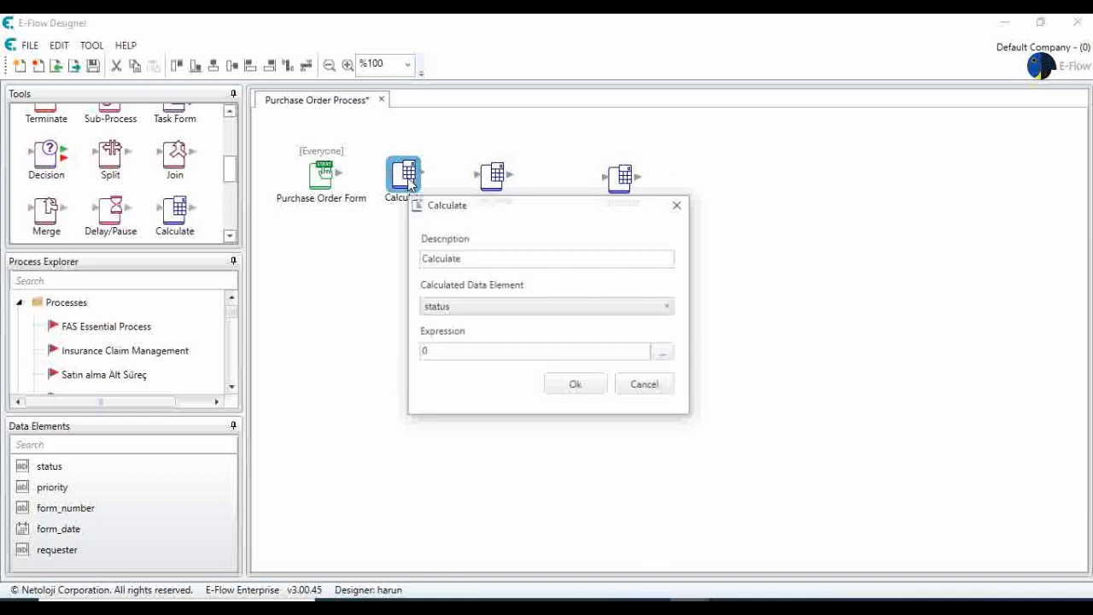
pyautogui.click(471, 310)
pyautogui.click(472, 356)
pyautogui.moveTo(472, 259); pyautogui.dragTo(282, 240)
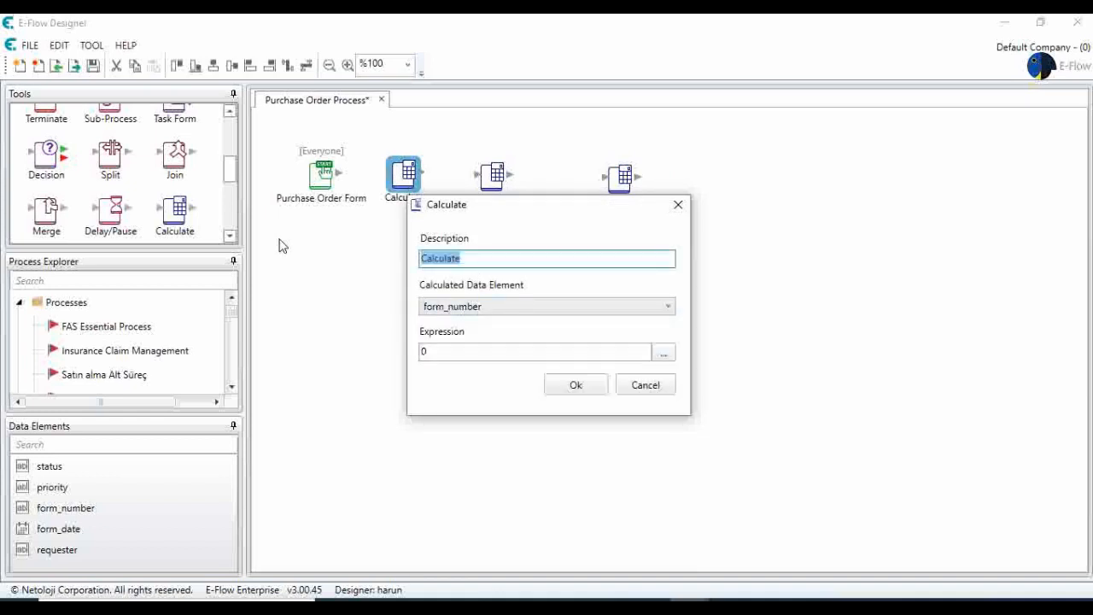
pyautogui.write('setFormNUmber')
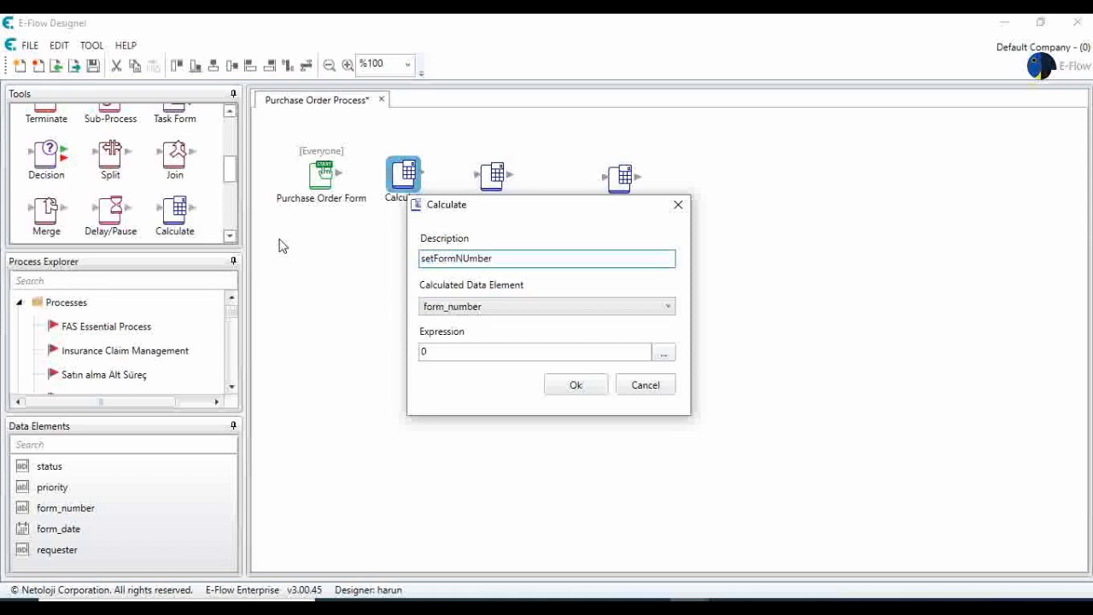
pyautogui.press('BackSpace')
pyautogui.press('BackSpace')
pyautogui.press('BackSpace')
pyautogui.write('umber')
# Set the setFormNumber expression to the instanceID() function and accept the element's settings
pyautogui.click(662, 352)
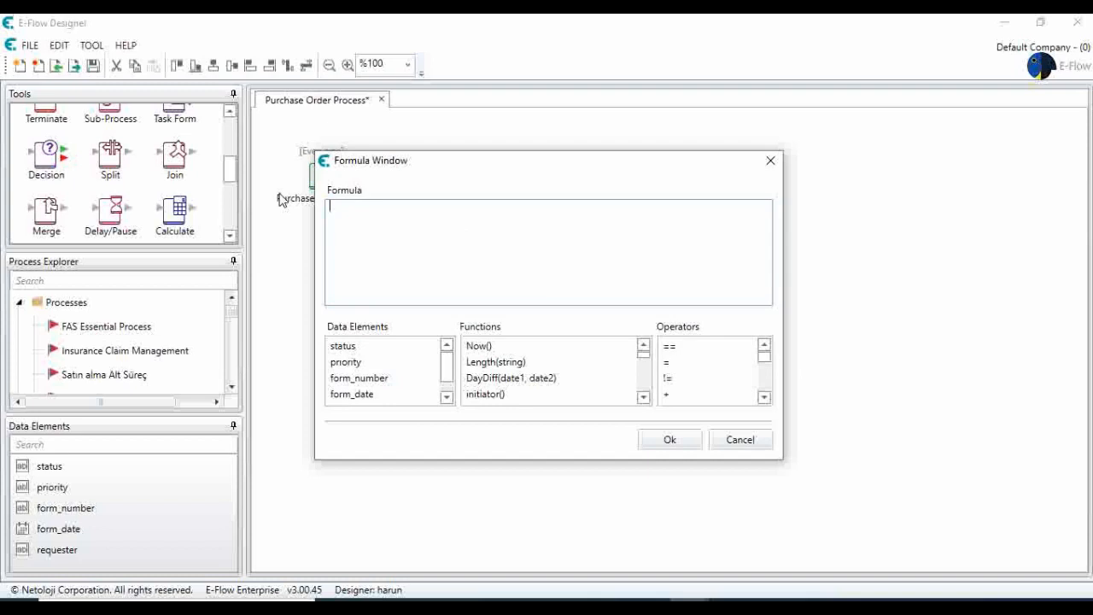
pyautogui.click(643, 397)
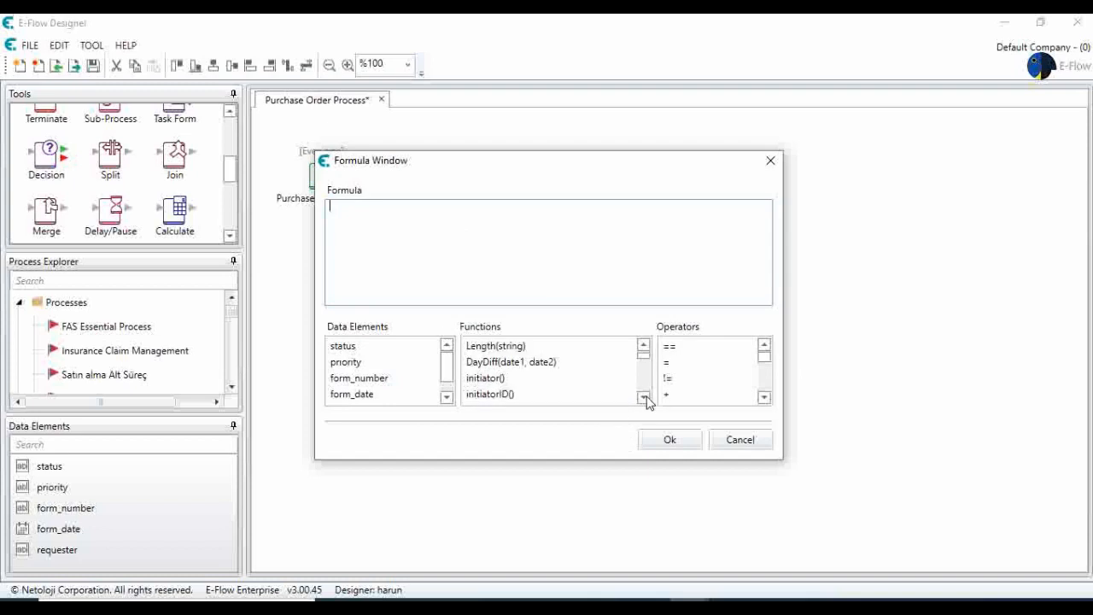
pyautogui.click(644, 397)
pyautogui.doubleClick(589, 395)
pyautogui.click(668, 439)
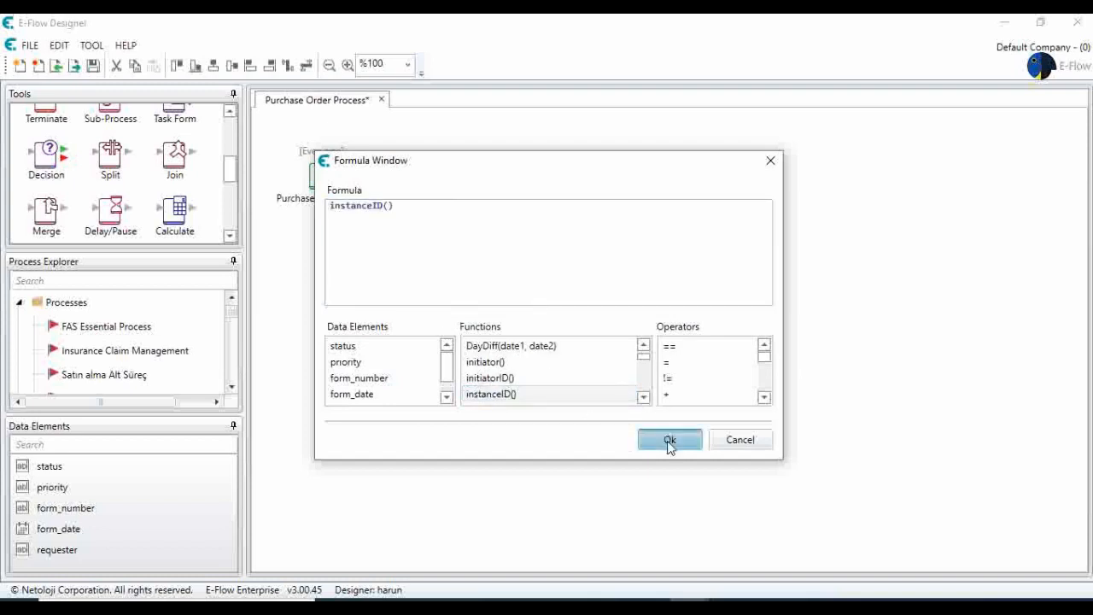
pyautogui.click(584, 391)
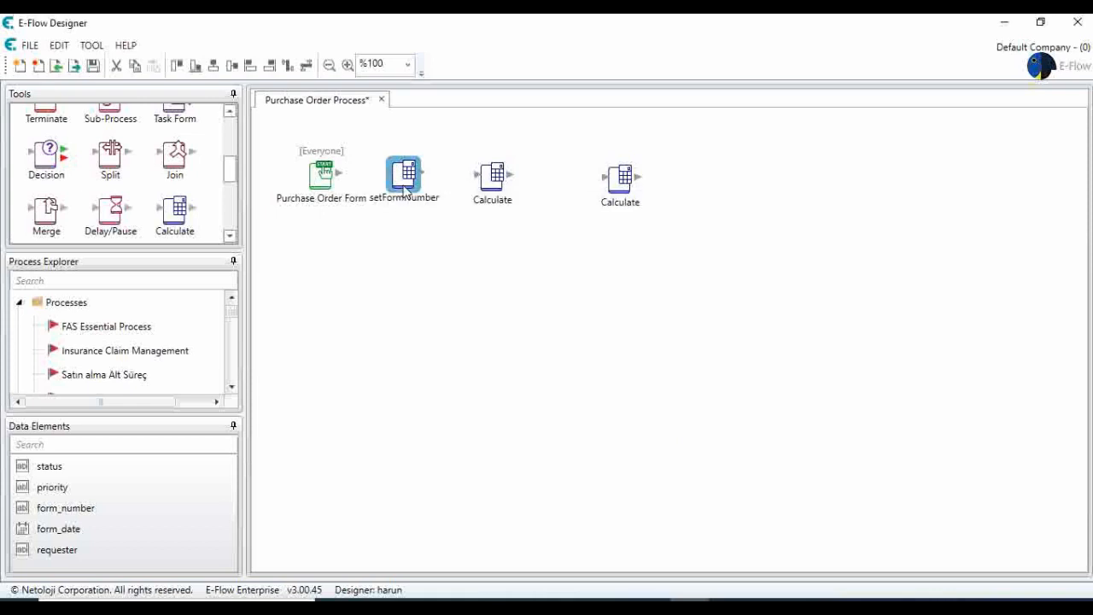
# Spread setFormNumber and the two remaining Calculate elements farther along the row to leave room for their labels
pyautogui.moveTo(401, 175); pyautogui.dragTo(421, 174)
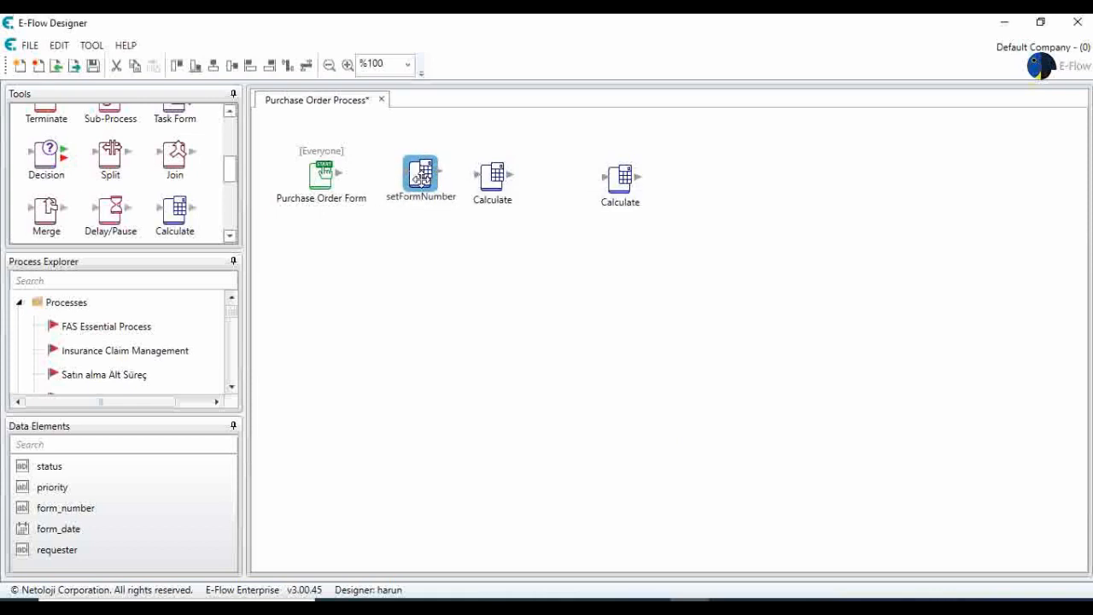
pyautogui.moveTo(491, 182); pyautogui.dragTo(516, 175)
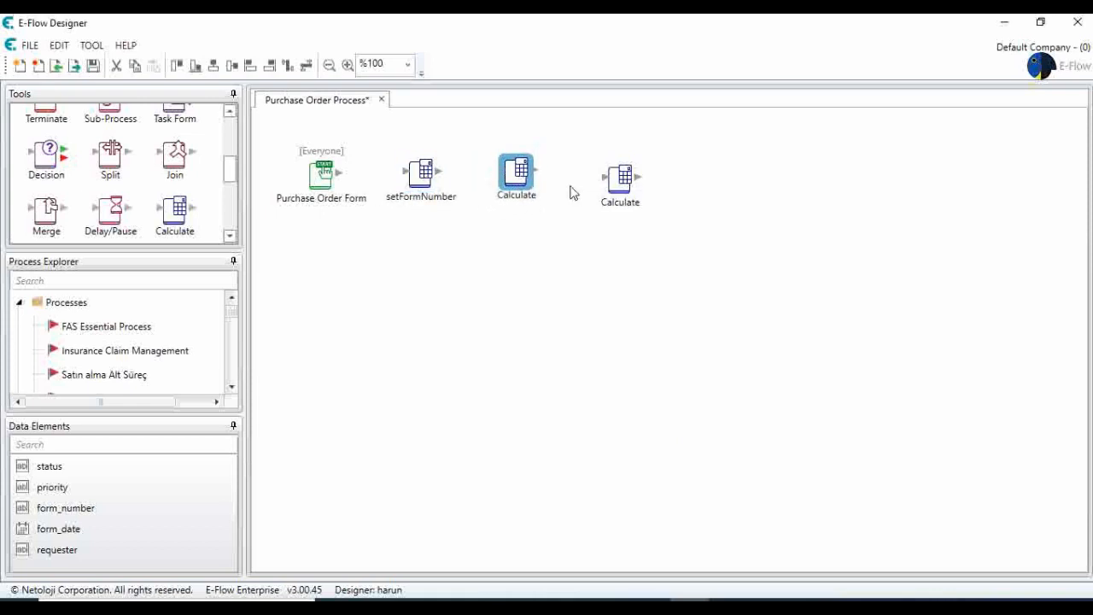
pyautogui.moveTo(609, 180); pyautogui.dragTo(628, 176)
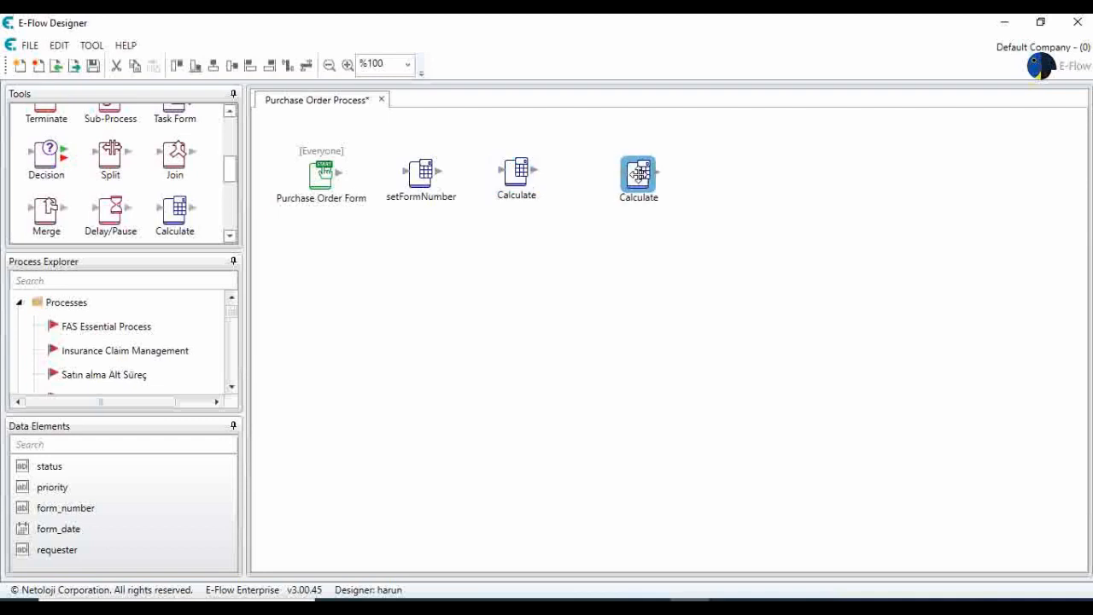
# Set the second Calculate element's description to "setFormDate" and its calculated data element to form_date
pyautogui.doubleClick(521, 183)
pyautogui.press('Tab')
pyautogui.write('s')
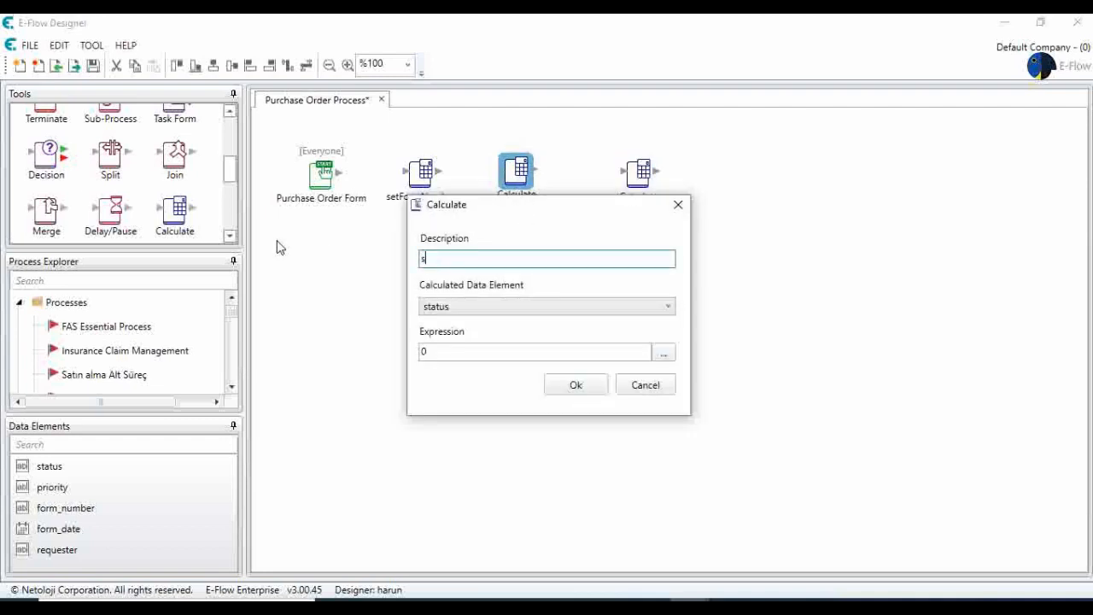
pyautogui.write('etFormDate')
pyautogui.click(492, 309)
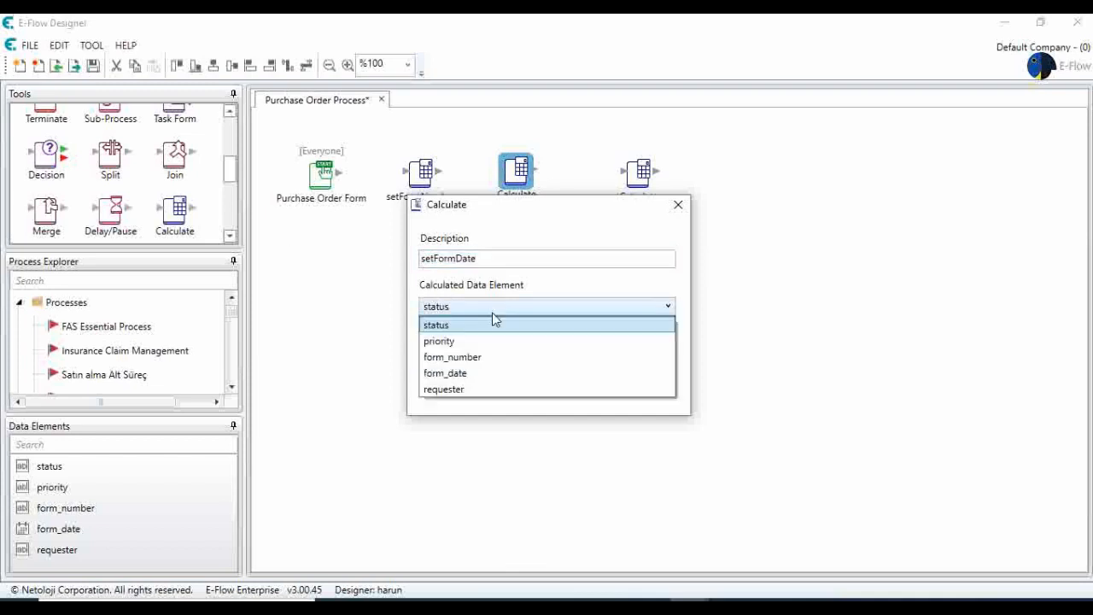
pyautogui.click(483, 373)
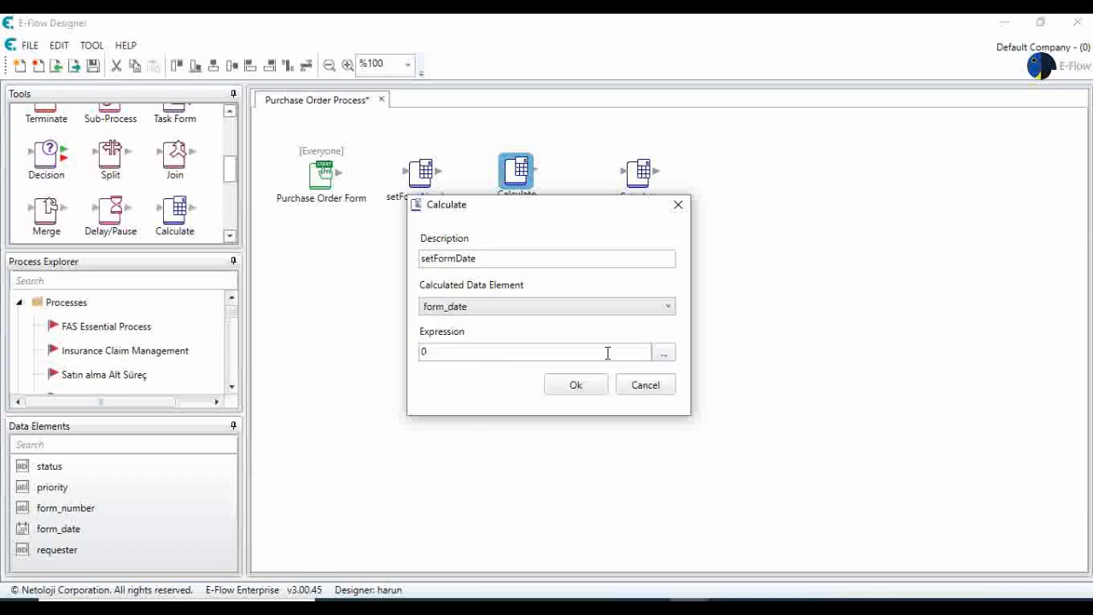
# Set the setFormDate expression to the Now() function and accept the element's settings
pyautogui.click(662, 351)
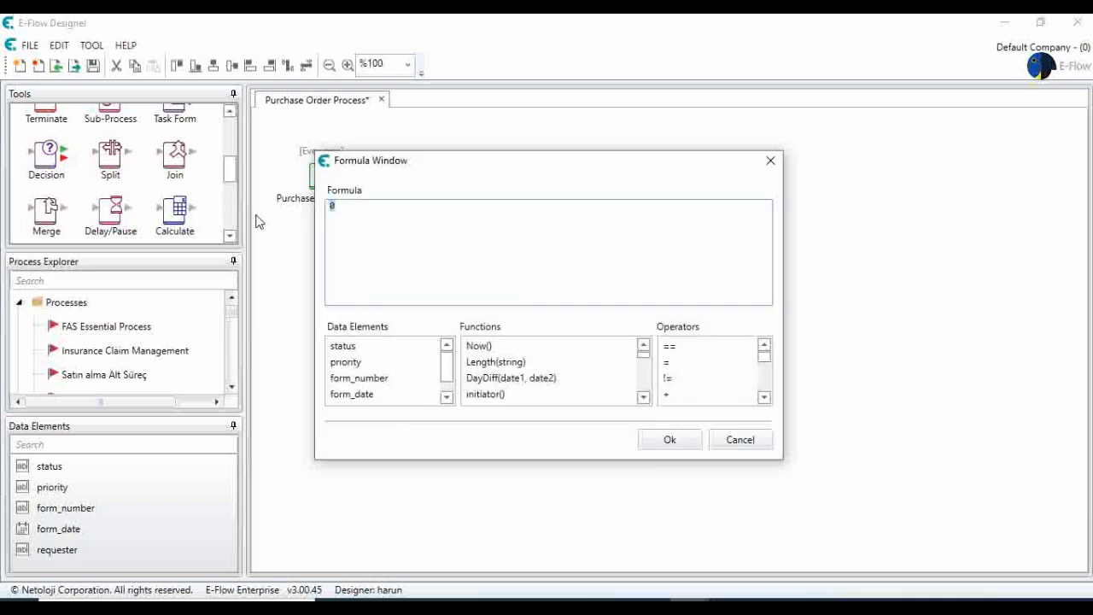
pyautogui.doubleClick(480, 346)
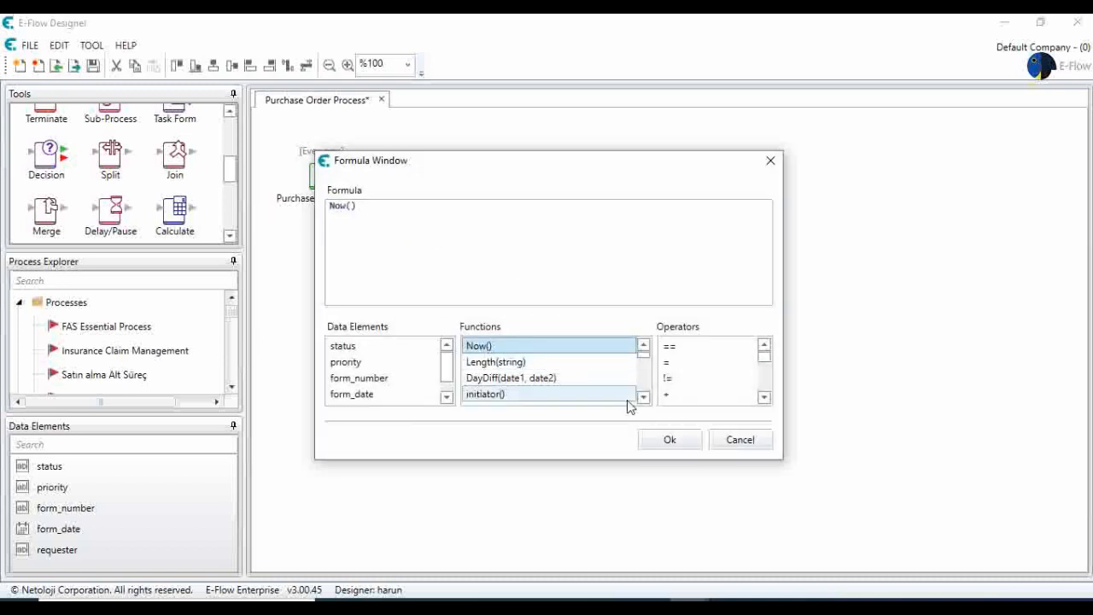
pyautogui.click(649, 439)
pyautogui.click(555, 389)
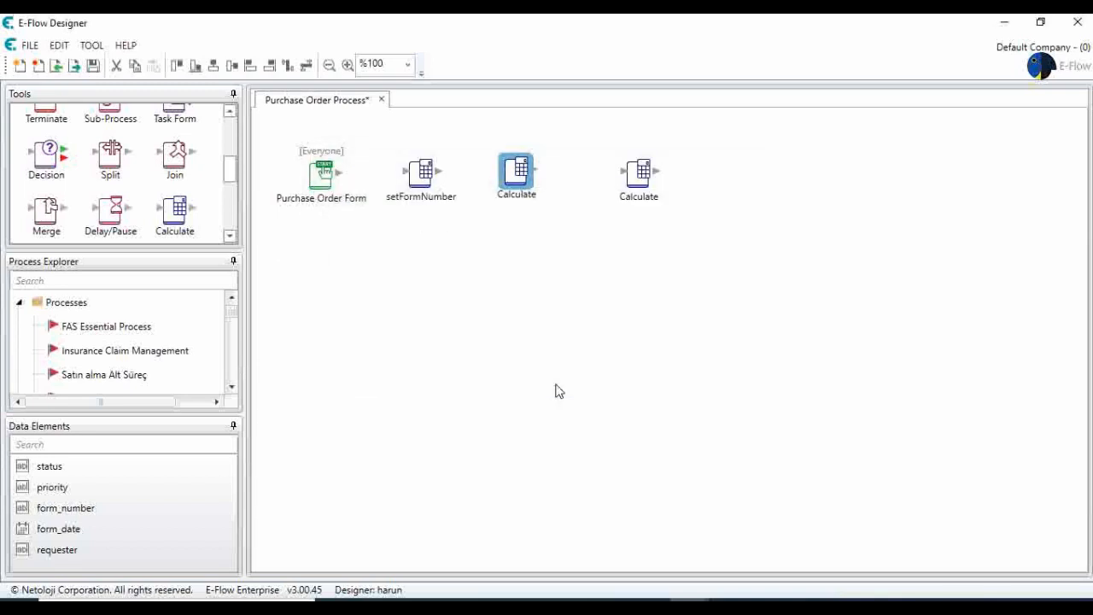
# Move the third Calculate element closer, set its description to "setRequester" and its calculated data element to requester
pyautogui.moveTo(634, 176); pyautogui.dragTo(606, 175)
pyautogui.doubleClick(608, 174)
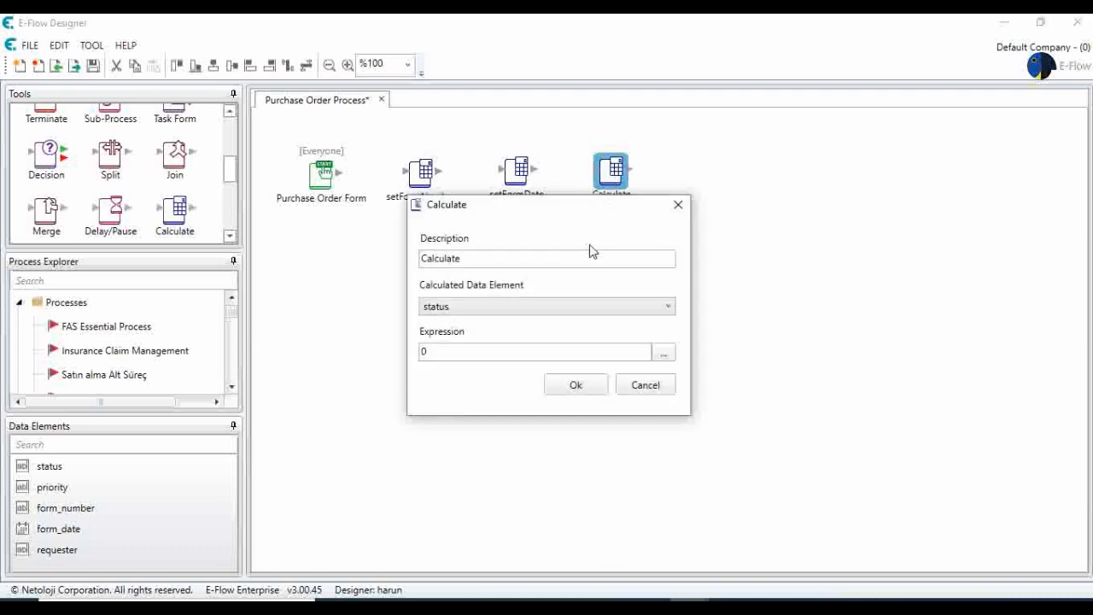
pyautogui.click(536, 308)
pyautogui.click(499, 393)
pyautogui.moveTo(490, 259); pyautogui.dragTo(249, 252)
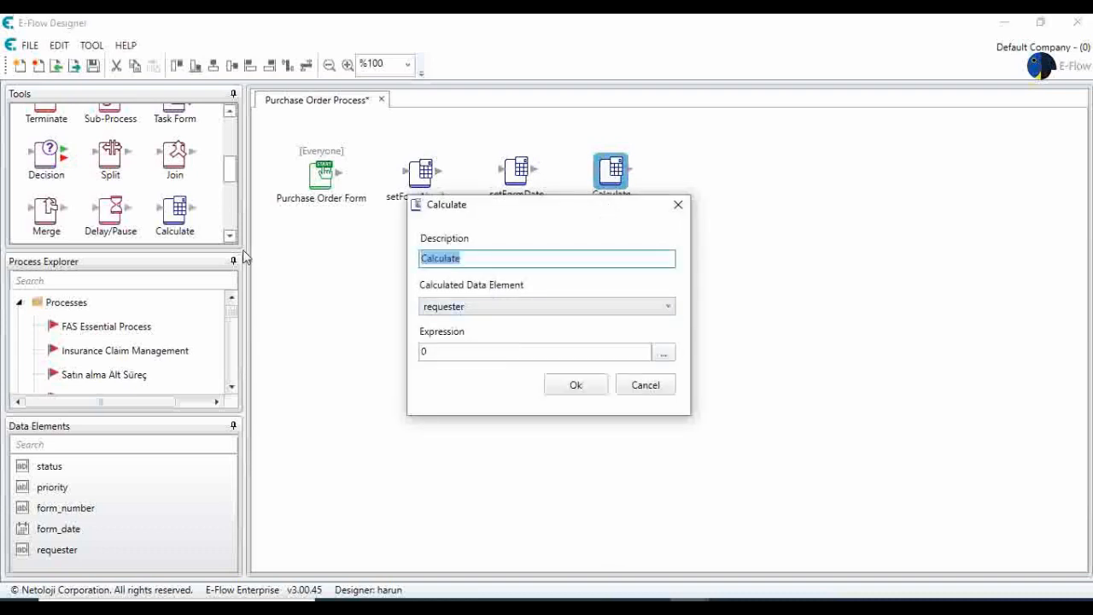
pyautogui.write('setRequester')
# Set the setRequester expression to the initiator() function and accept the element's settings
pyautogui.click(663, 353)
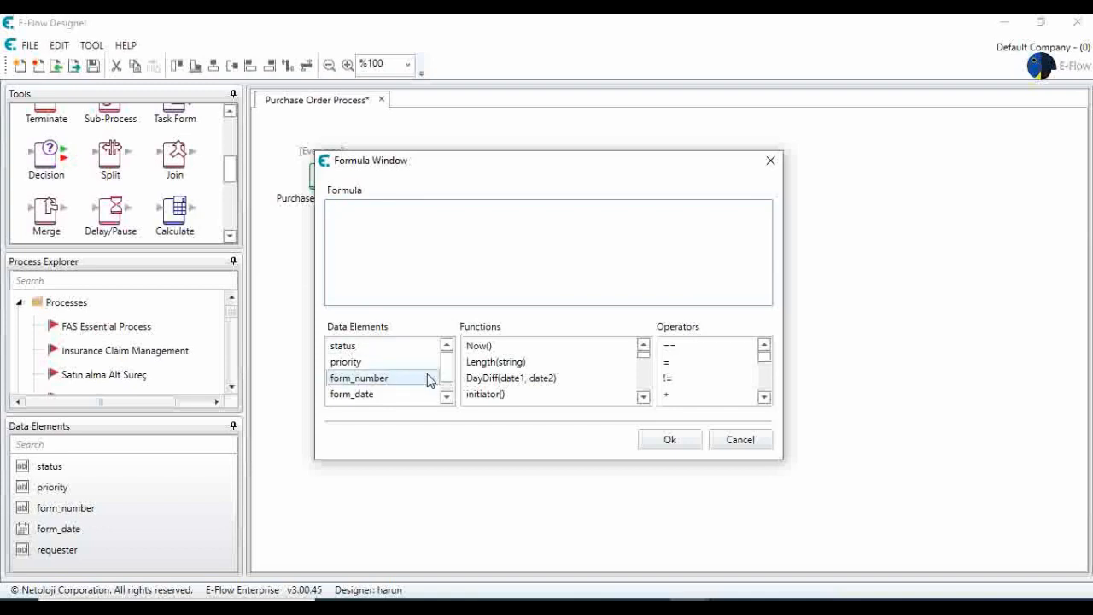
pyautogui.doubleClick(491, 394)
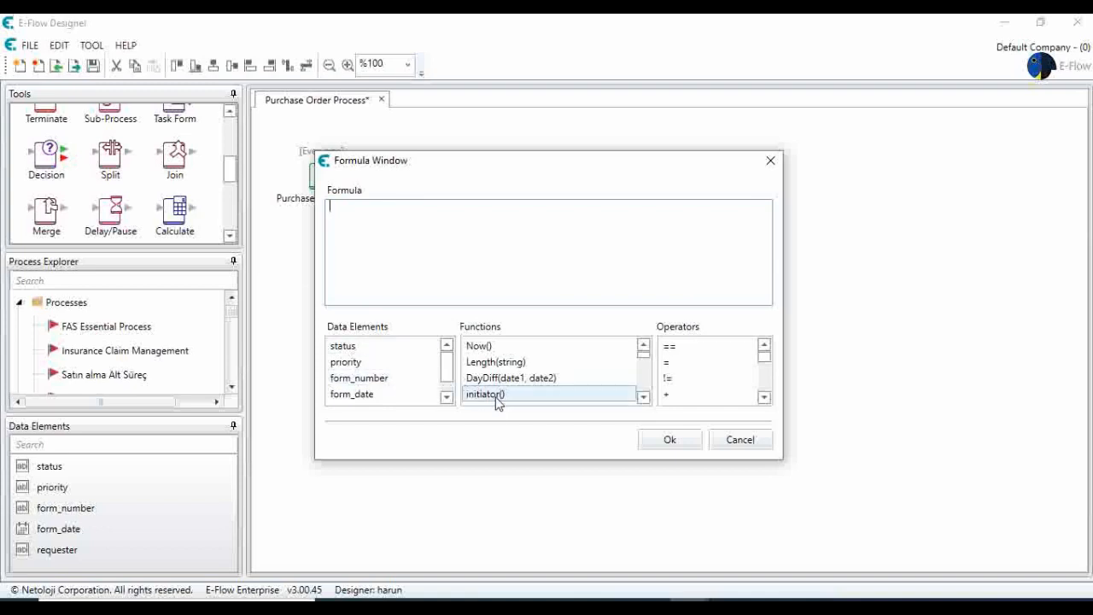
pyautogui.click(670, 440)
pyautogui.click(591, 384)
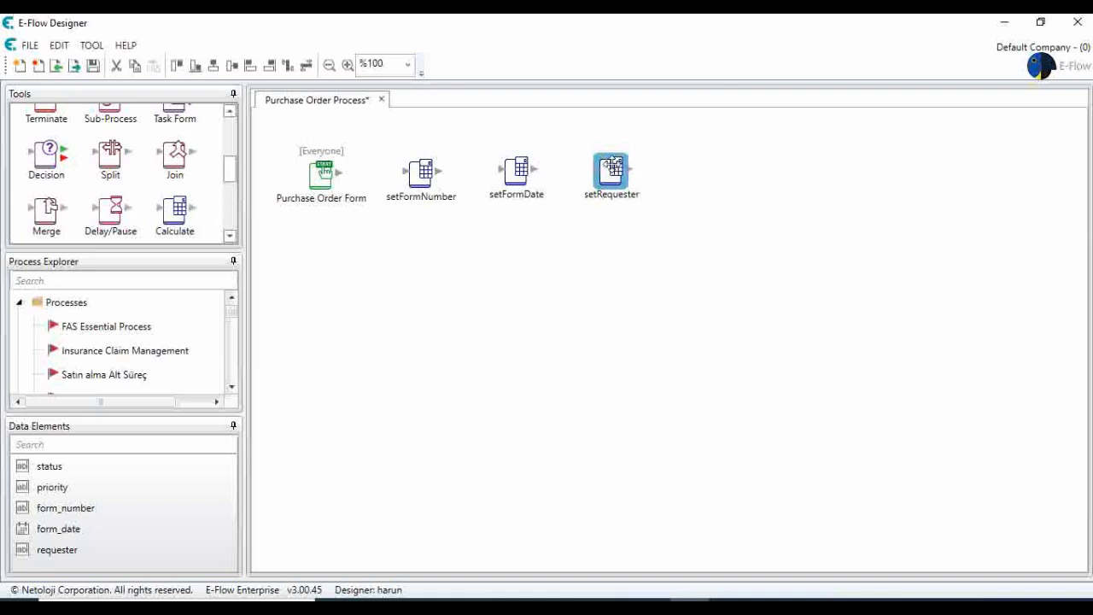
# Connect Purchase Order Form, setFormNumber, setFormDate and setRequester in sequence
pyautogui.click(535, 167)
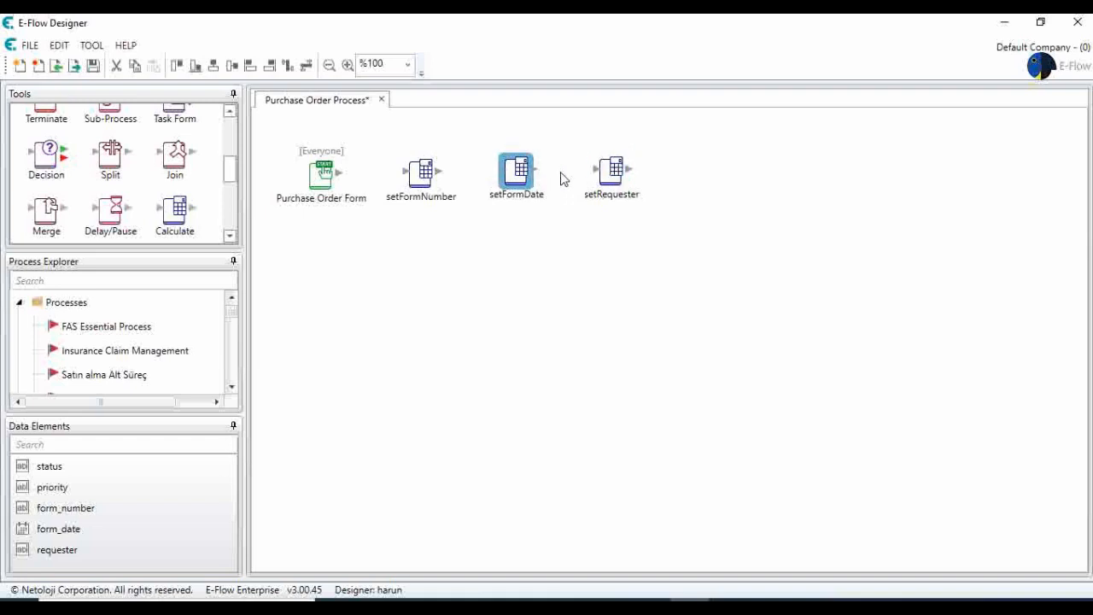
pyautogui.moveTo(535, 167); pyautogui.dragTo(608, 171)
pyautogui.moveTo(438, 171); pyautogui.dragTo(487, 179)
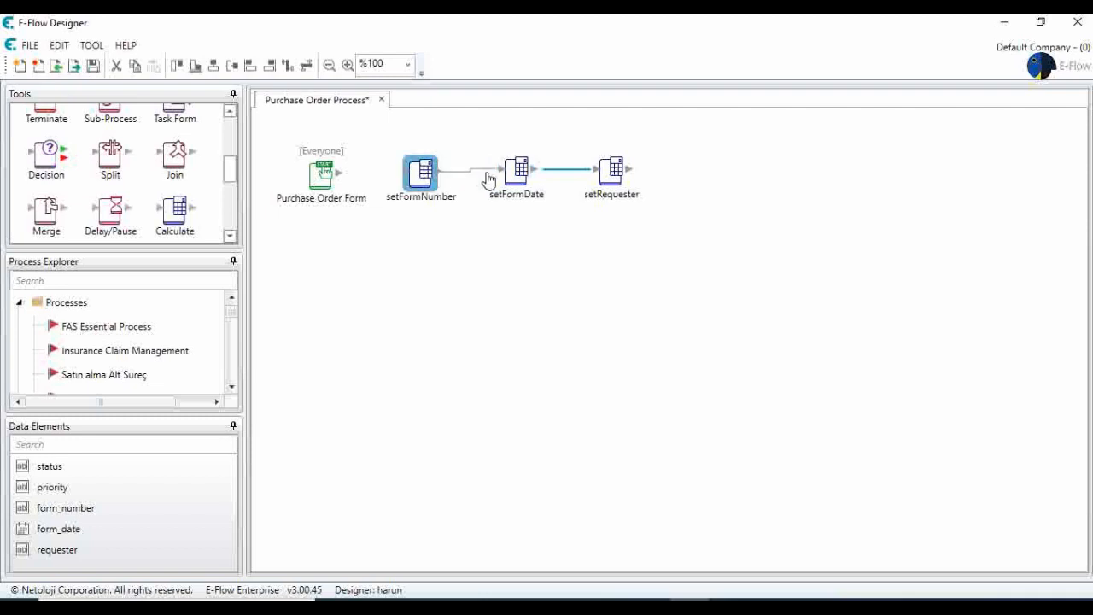
pyautogui.click(346, 179)
pyautogui.moveTo(346, 180); pyautogui.dragTo(398, 185)
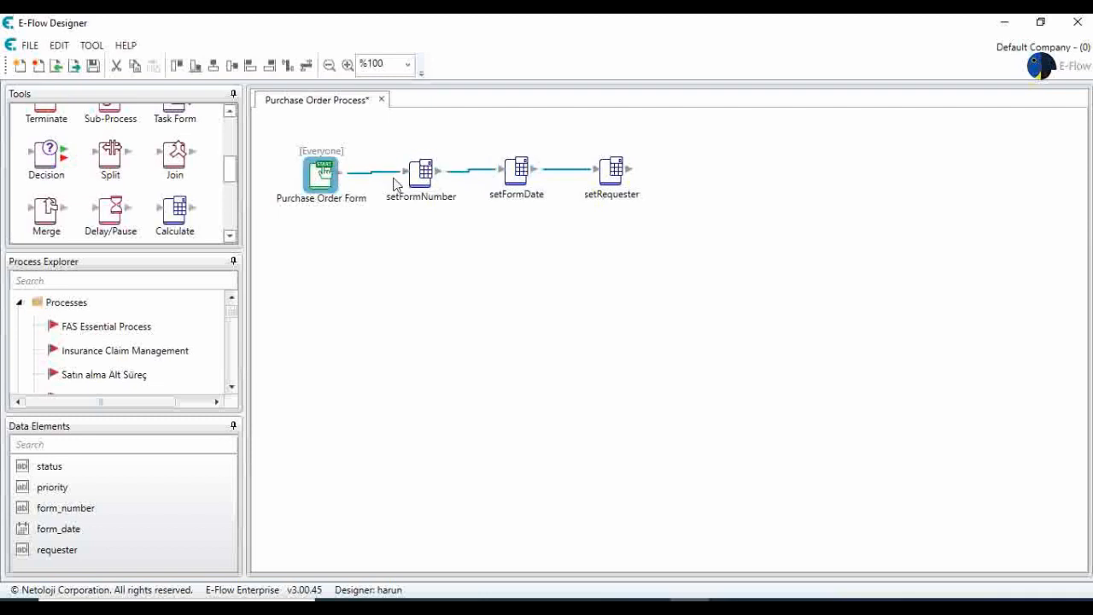
# Align the three Calculate elements along one row and level the Purchase Order Form start with them
pyautogui.moveTo(275, 125); pyautogui.dragTo(737, 250)
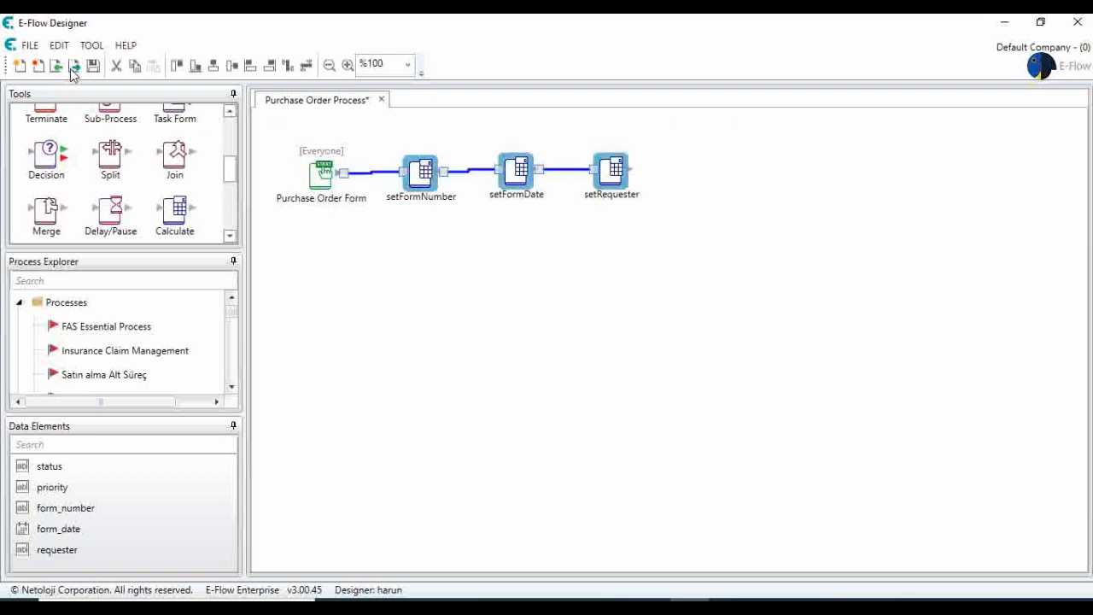
pyautogui.click(177, 66)
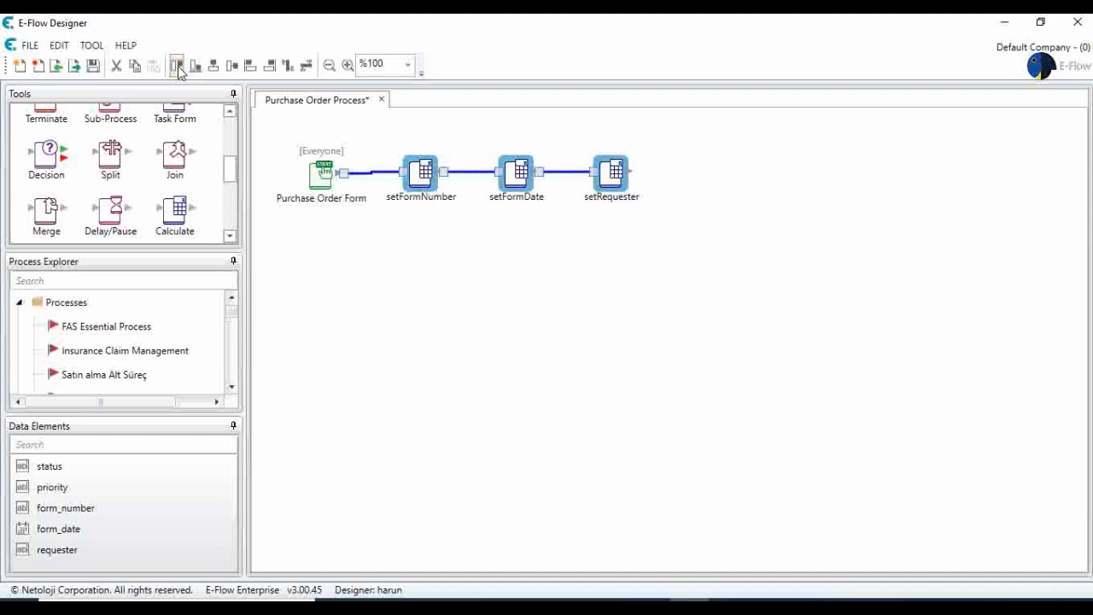
pyautogui.click(317, 178)
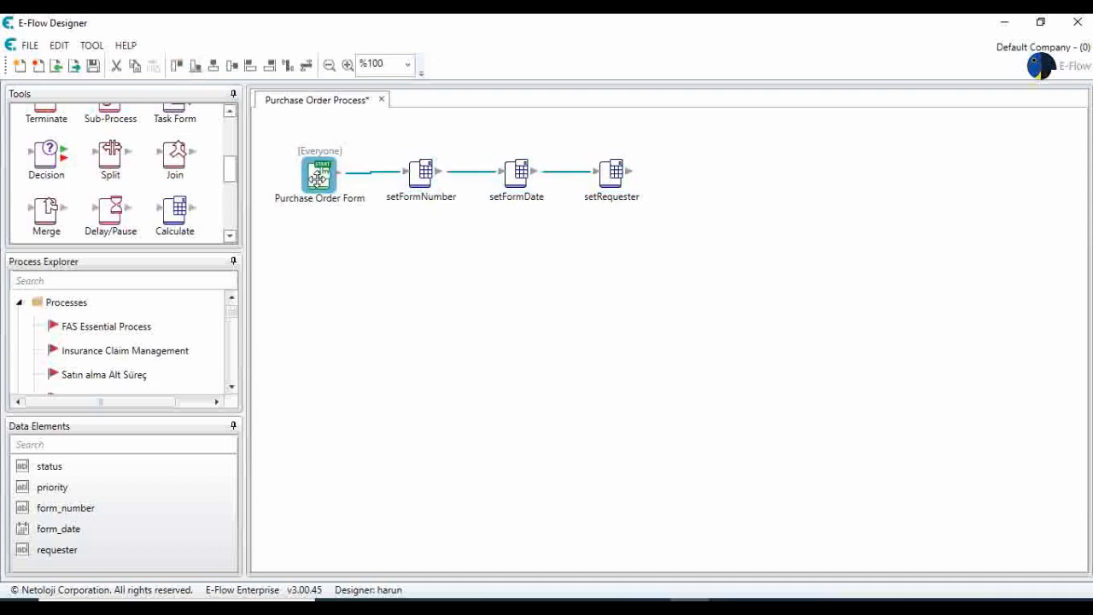
pyautogui.click(451, 281)
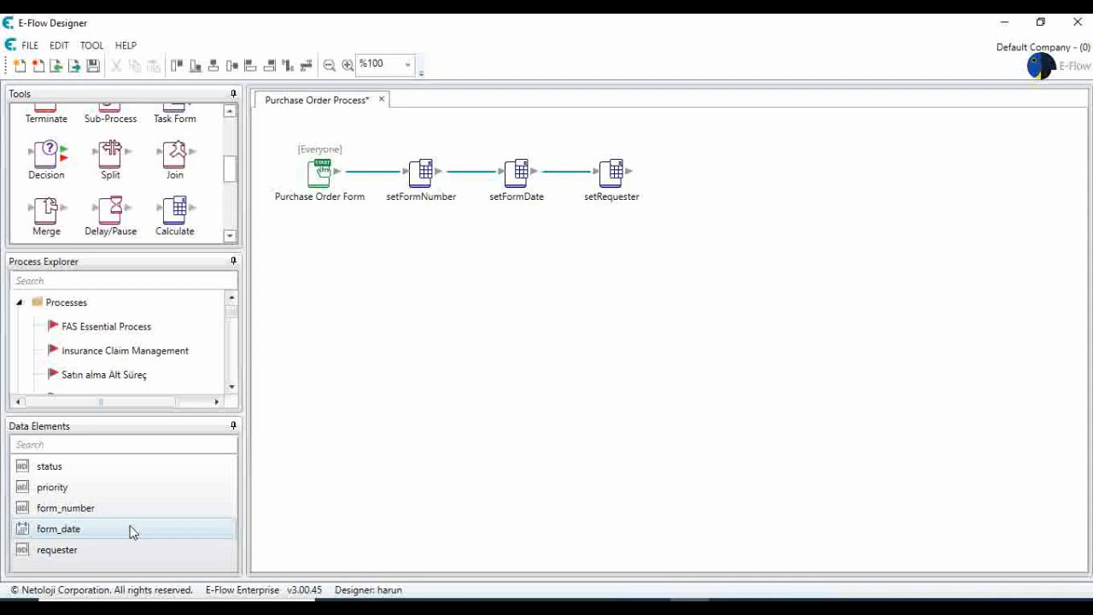
# Create a new data element named "Request Table" of type LineItemTable
pyautogui.rightClick(193, 549)
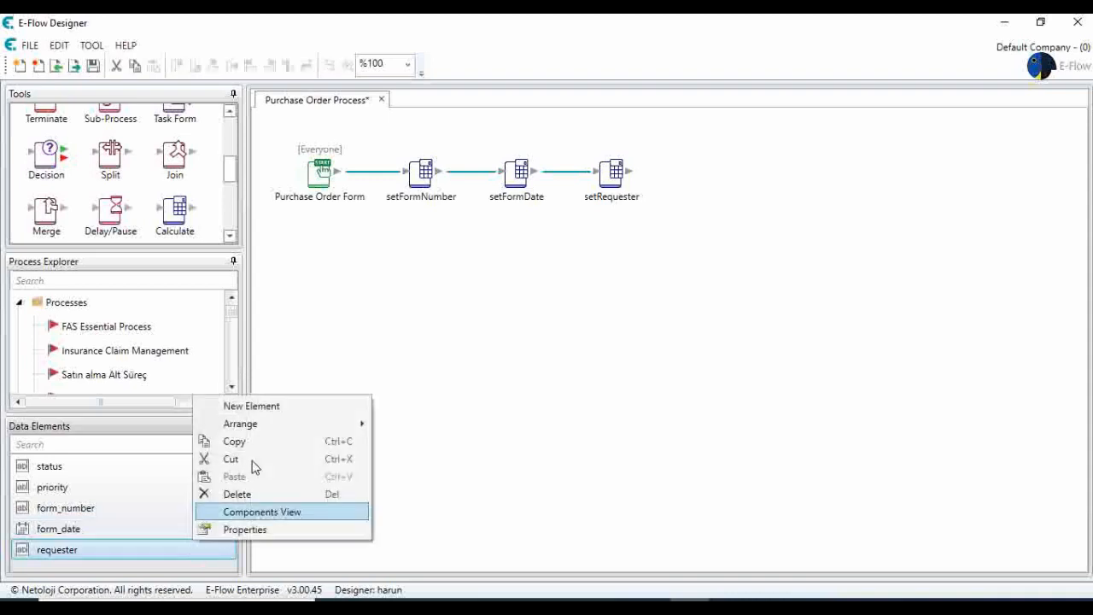
pyautogui.click(272, 409)
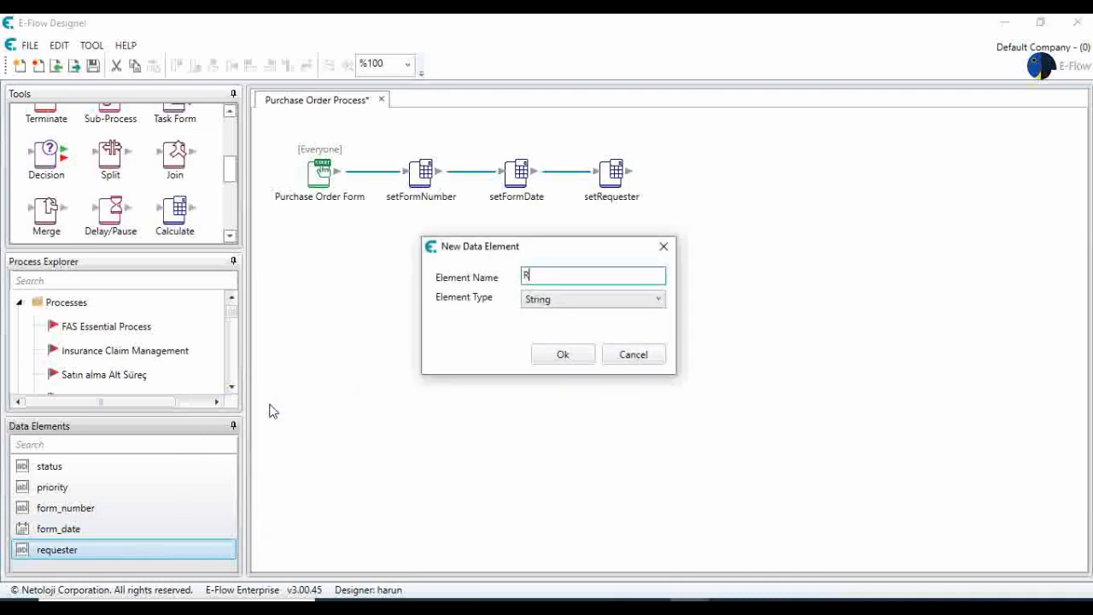
pyautogui.write('Request Table')
pyautogui.click(590, 299)
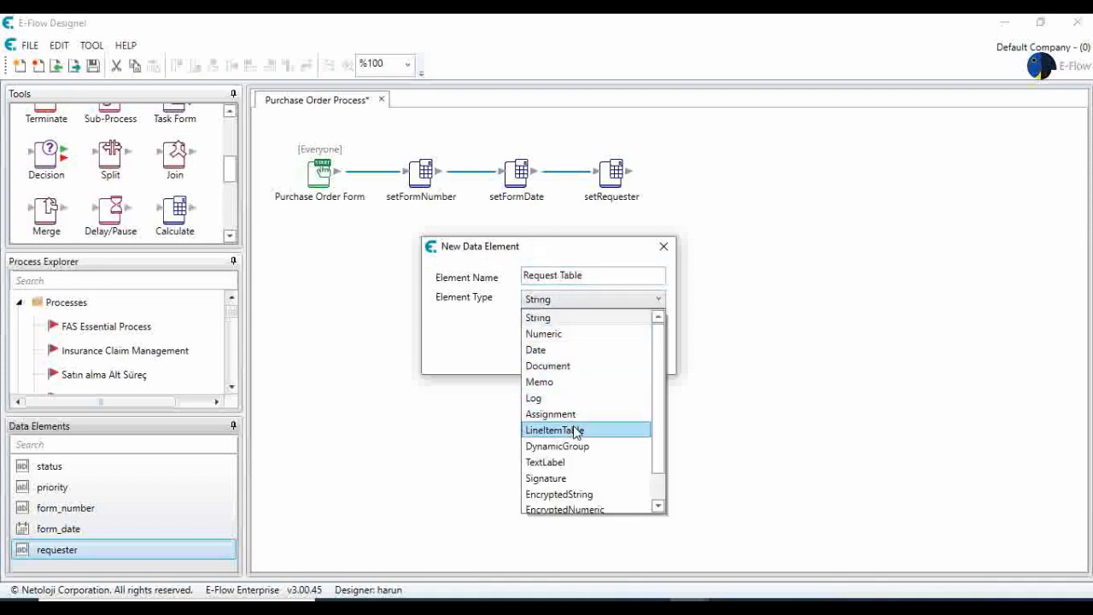
pyautogui.click(577, 430)
pyautogui.click(564, 354)
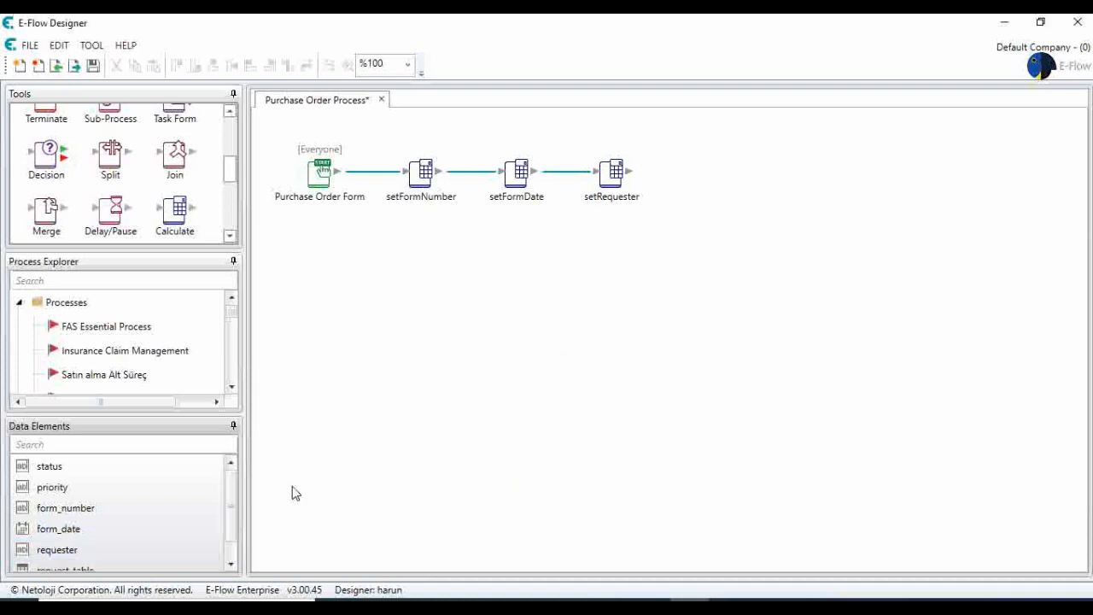
# Open request_table's column definitions for editing and add a first column named "Product/Service"
pyautogui.scroll(-1, 94, 512)
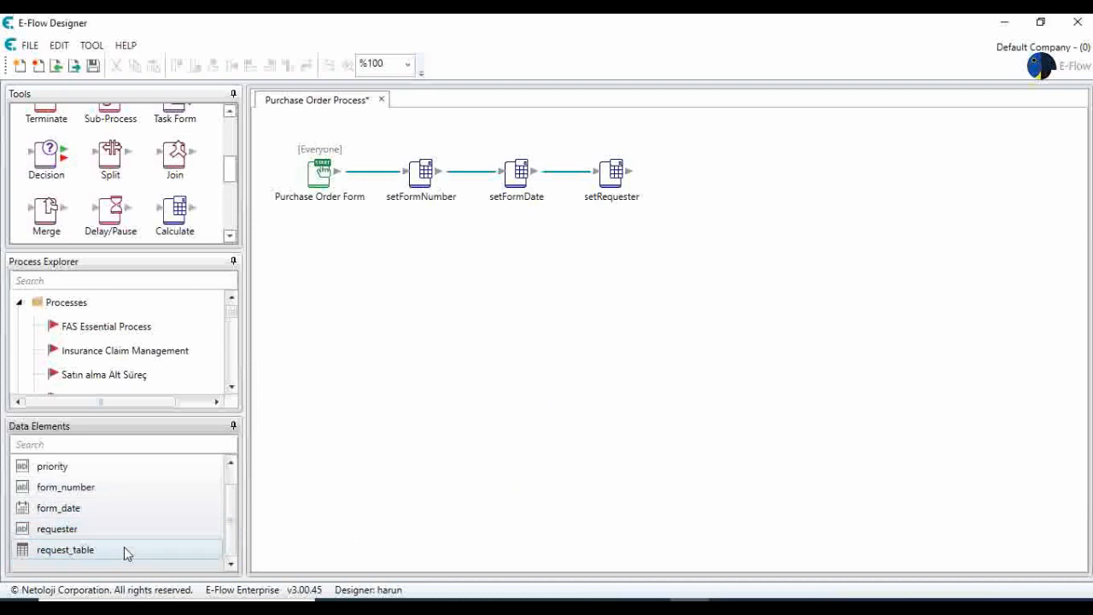
pyautogui.doubleClick(124, 550)
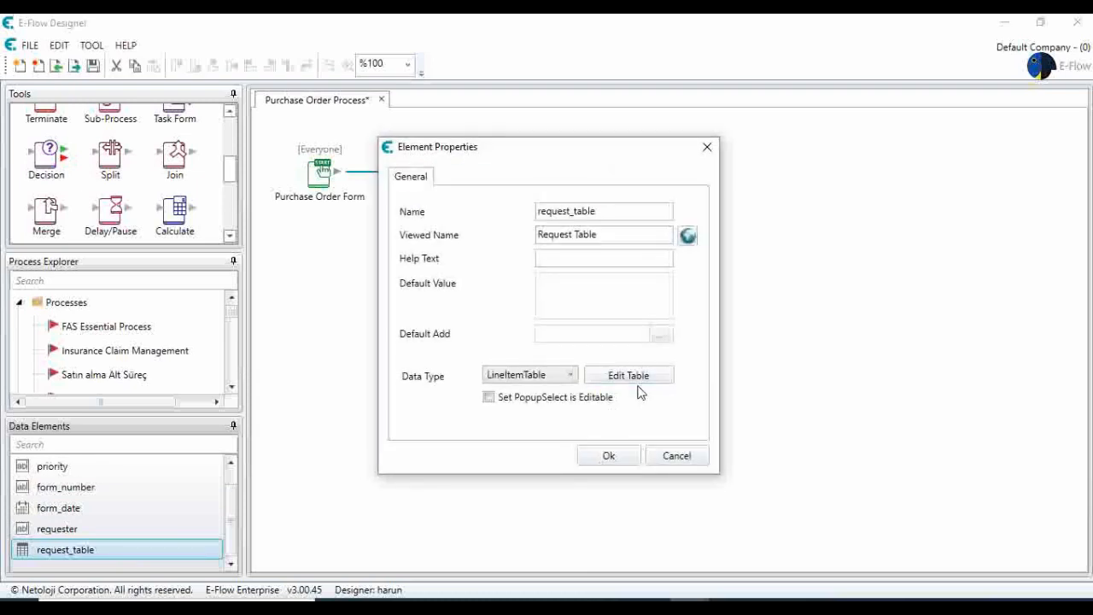
pyautogui.click(638, 378)
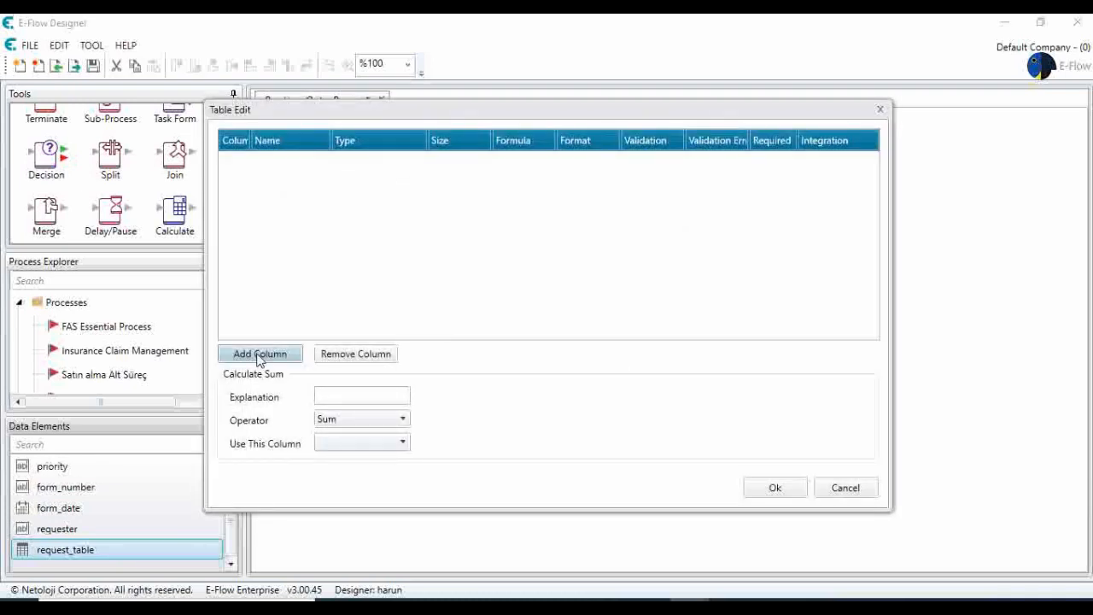
pyautogui.click(258, 354)
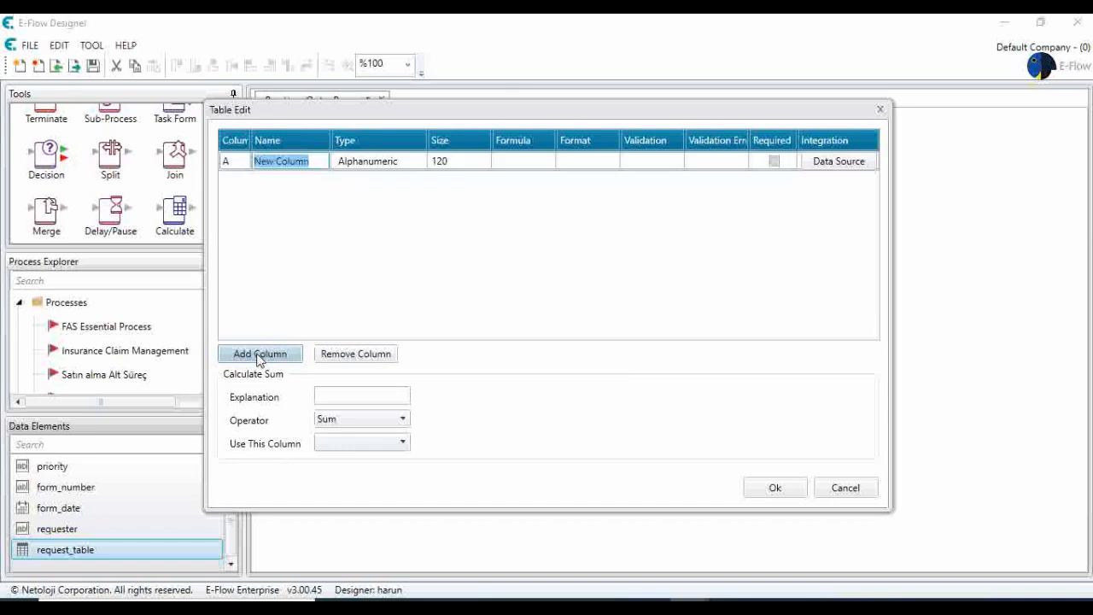
pyautogui.write('Product')
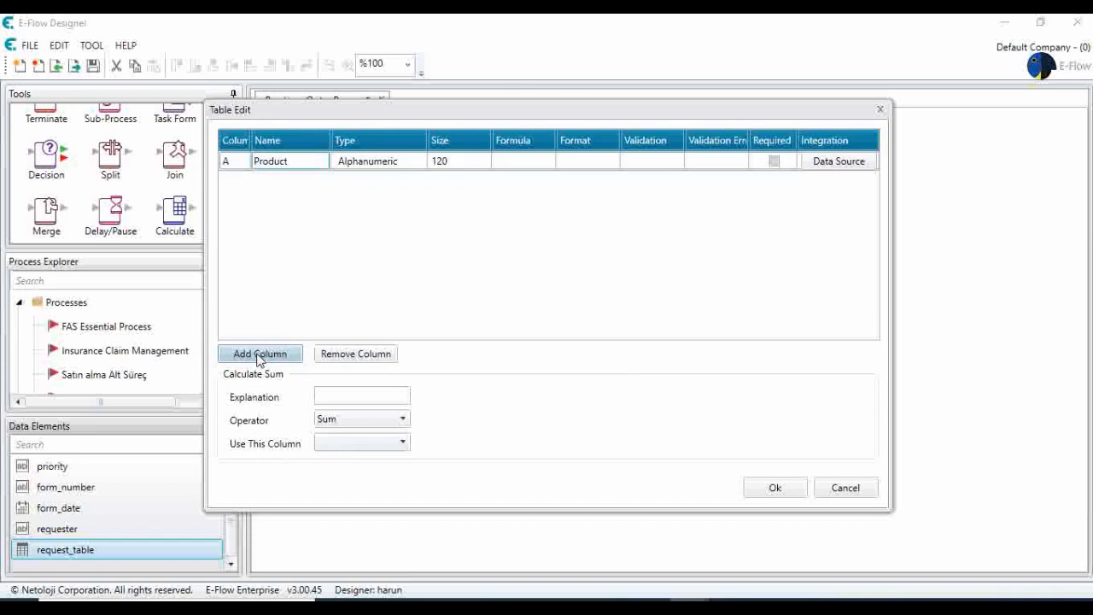
pyautogui.write('/Service')
# Set the Product/Service column's type to PopupSelect and check its data source settings
pyautogui.click(389, 162)
pyautogui.click(388, 166)
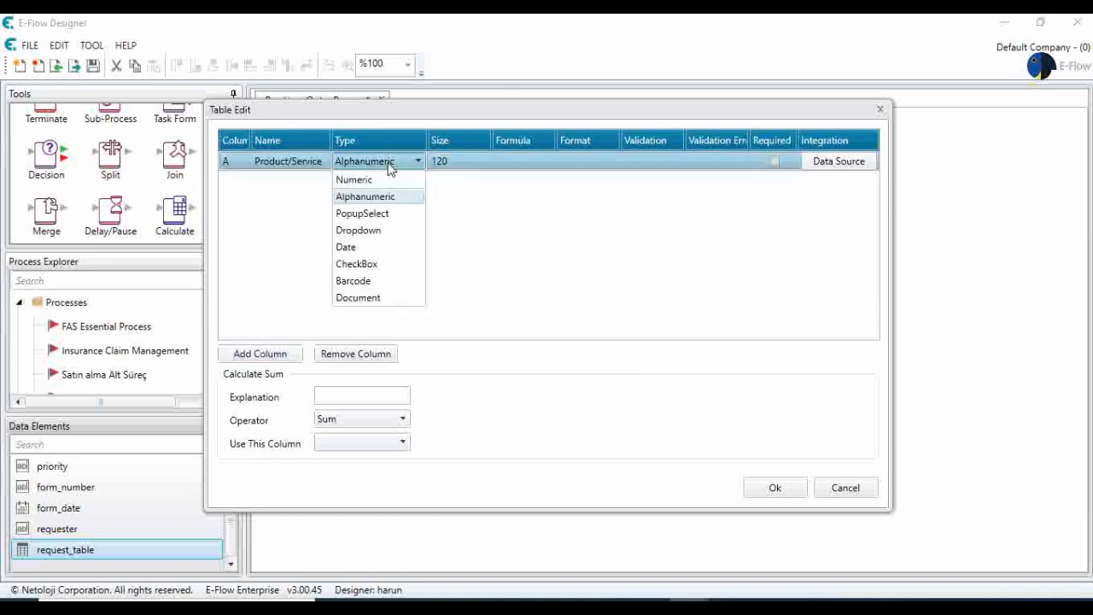
pyautogui.click(385, 214)
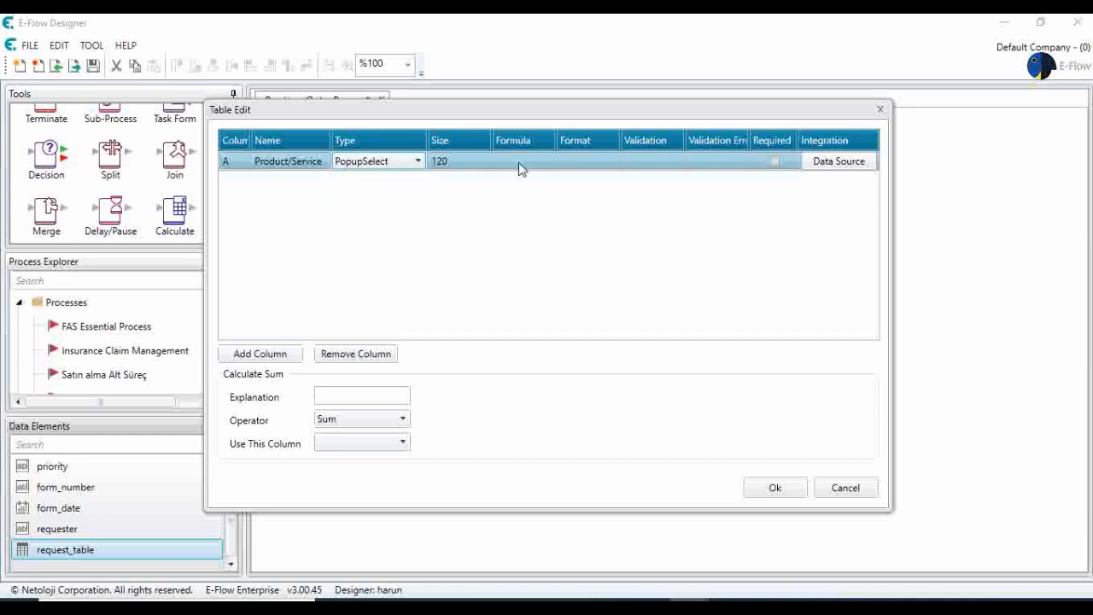
pyautogui.click(825, 163)
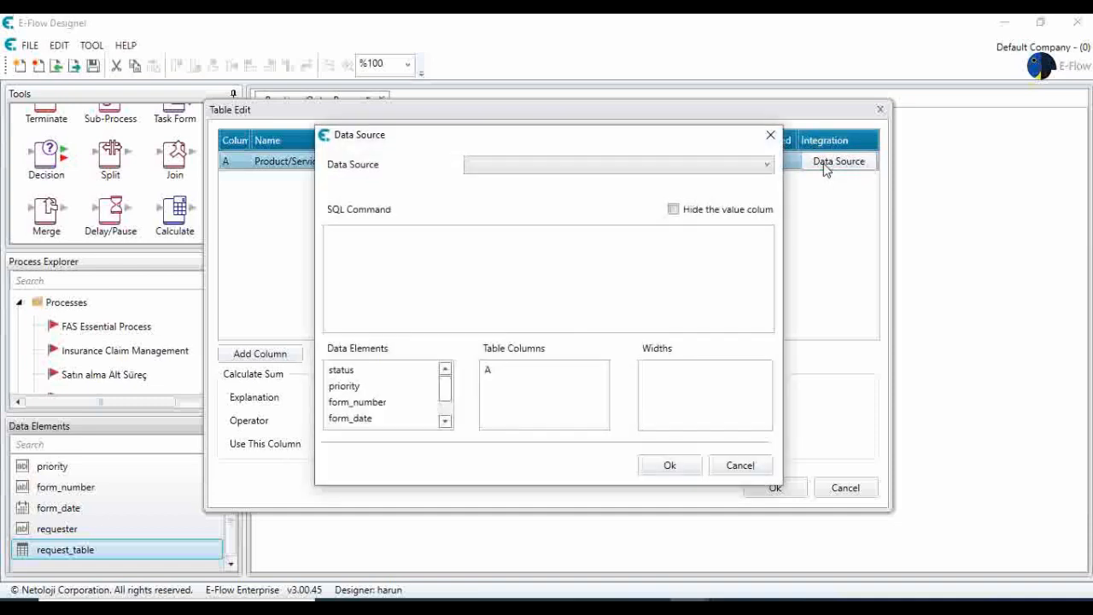
pyautogui.click(770, 135)
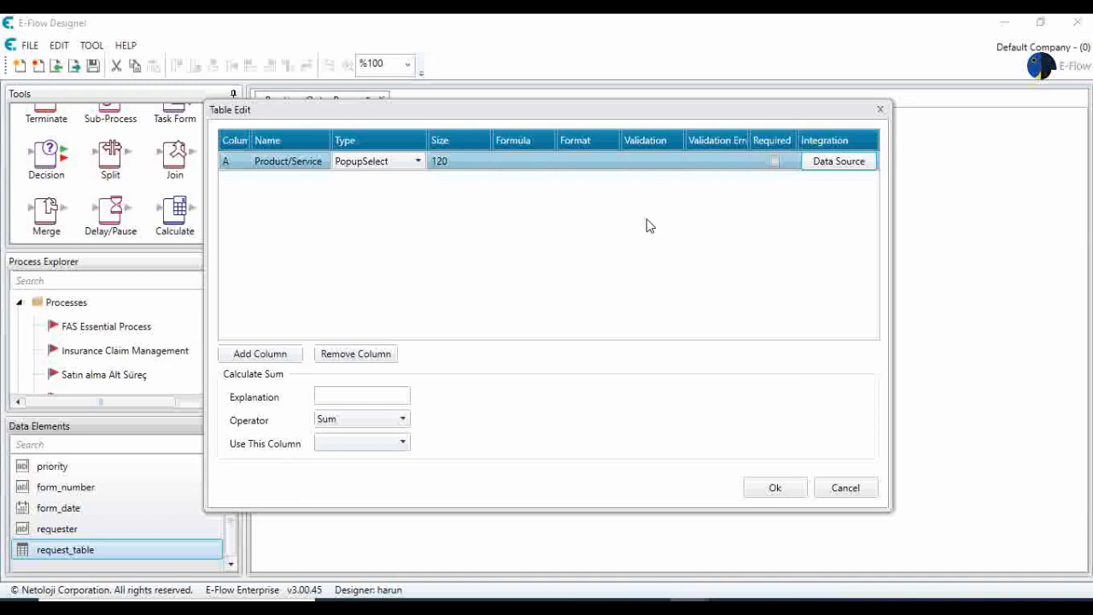
# Switch to SQL Server Management Studio, copy the UNION ALL query listing products PR01 to PR05 and execute it
pyautogui.click(725, 602)
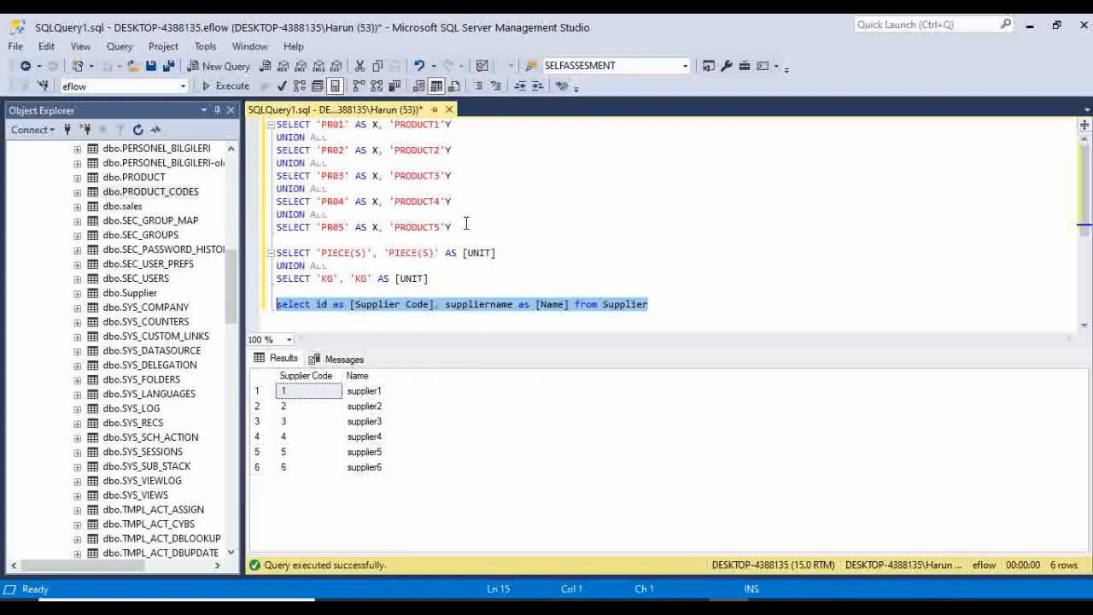
pyautogui.moveTo(467, 224); pyautogui.dragTo(273, 126)
pyautogui.hotkey('ctrl', 'c')
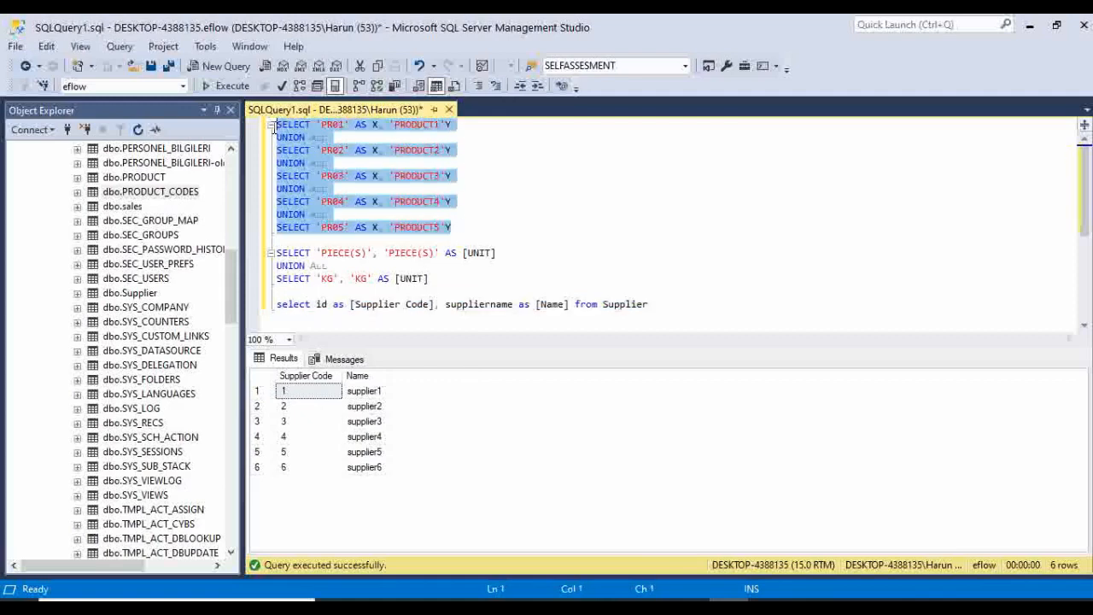
pyautogui.click(226, 85)
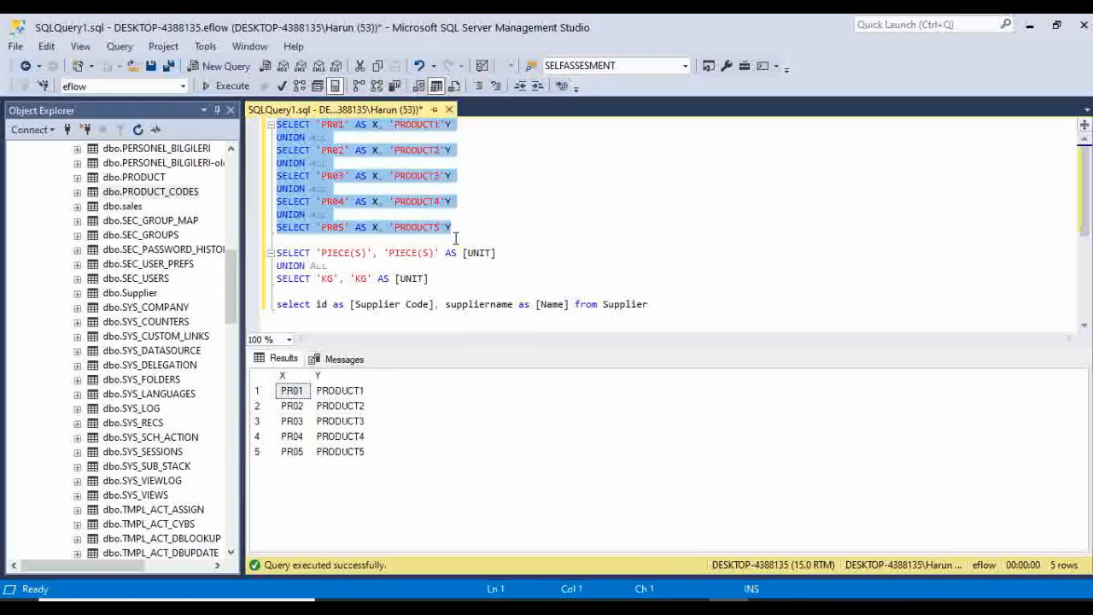
# Return to E-Flow Designer's table editor and give the Product/Service column the Eflow data source with the copied product query as SQL command
pyautogui.click(692, 610)
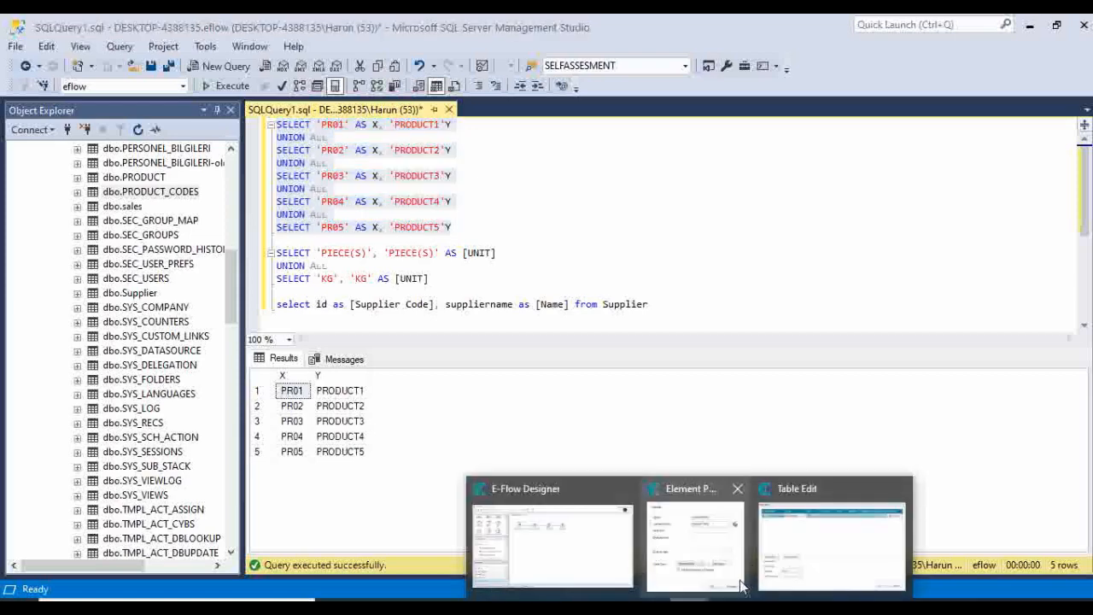
pyautogui.click(783, 542)
pyautogui.click(839, 161)
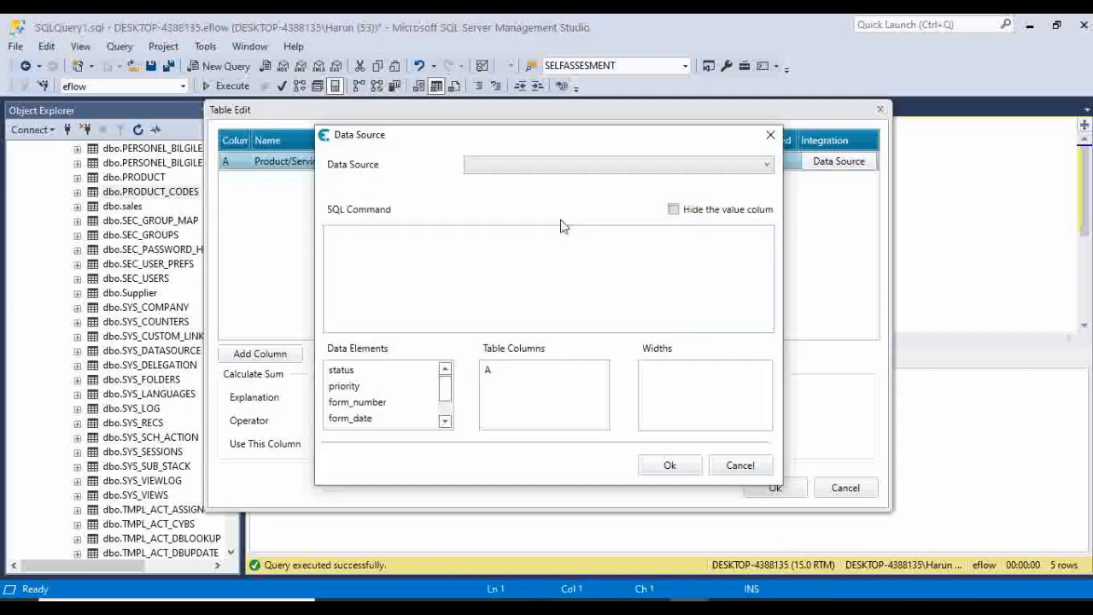
pyautogui.click(539, 166)
pyautogui.click(519, 184)
pyautogui.click(457, 265)
pyautogui.hotkey('ctrl', 'v')
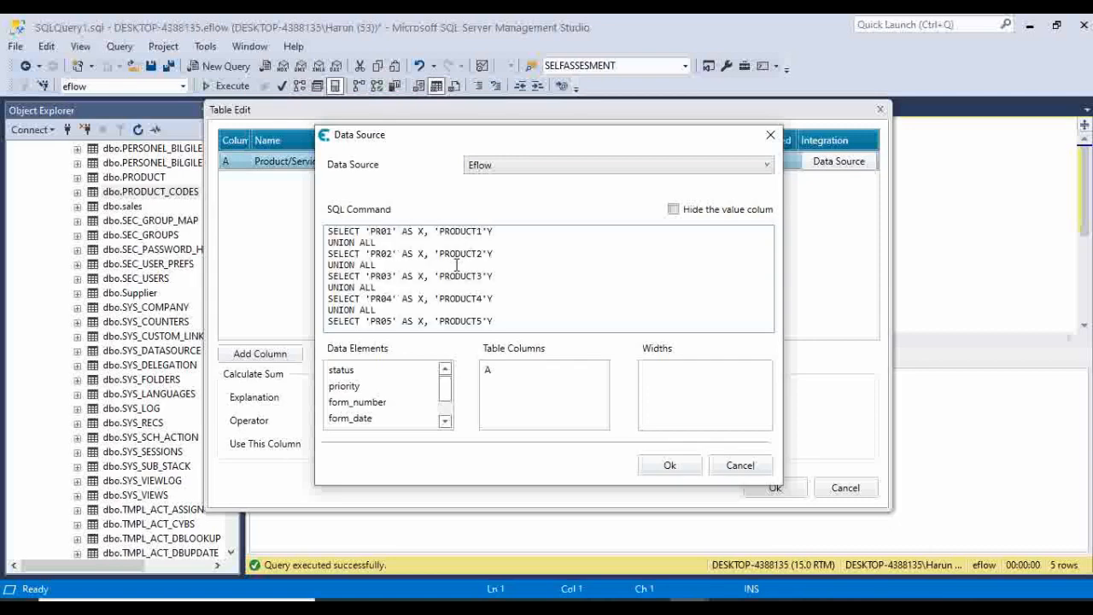
pyautogui.click(666, 466)
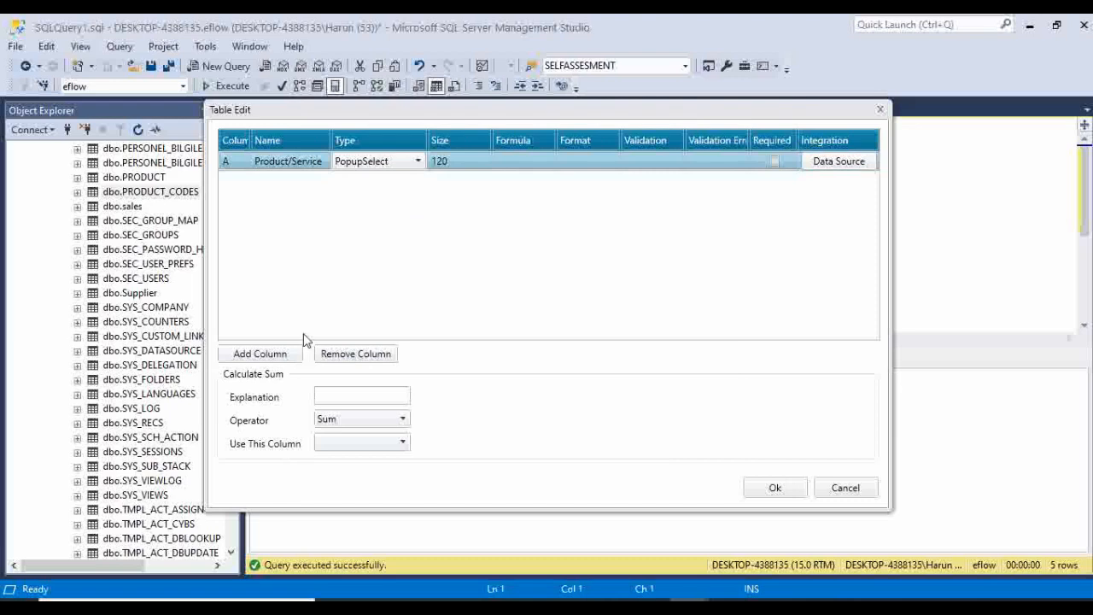
# Add a second table column named "Quantity" and set its type to Numeric
pyautogui.click(268, 353)
pyautogui.click(276, 181)
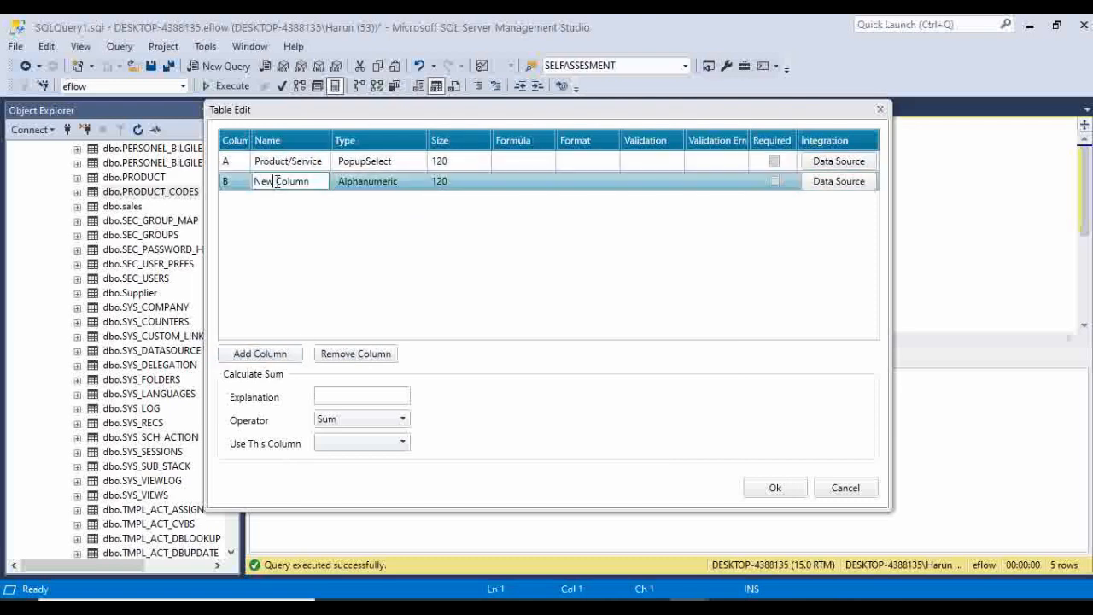
pyautogui.moveTo(312, 181); pyautogui.dragTo(251, 181)
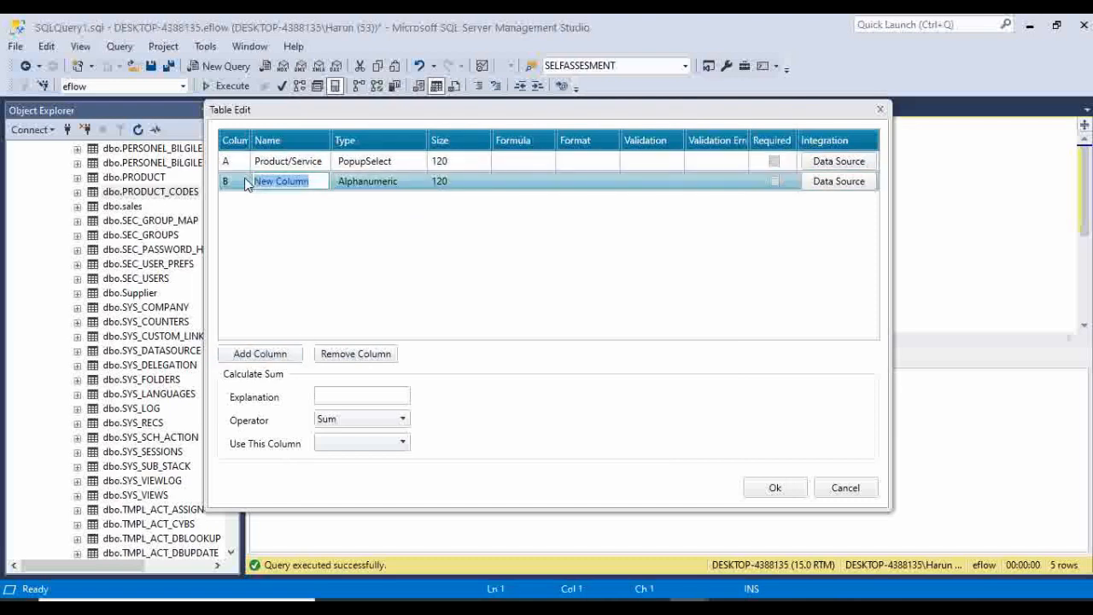
pyautogui.write('Q')
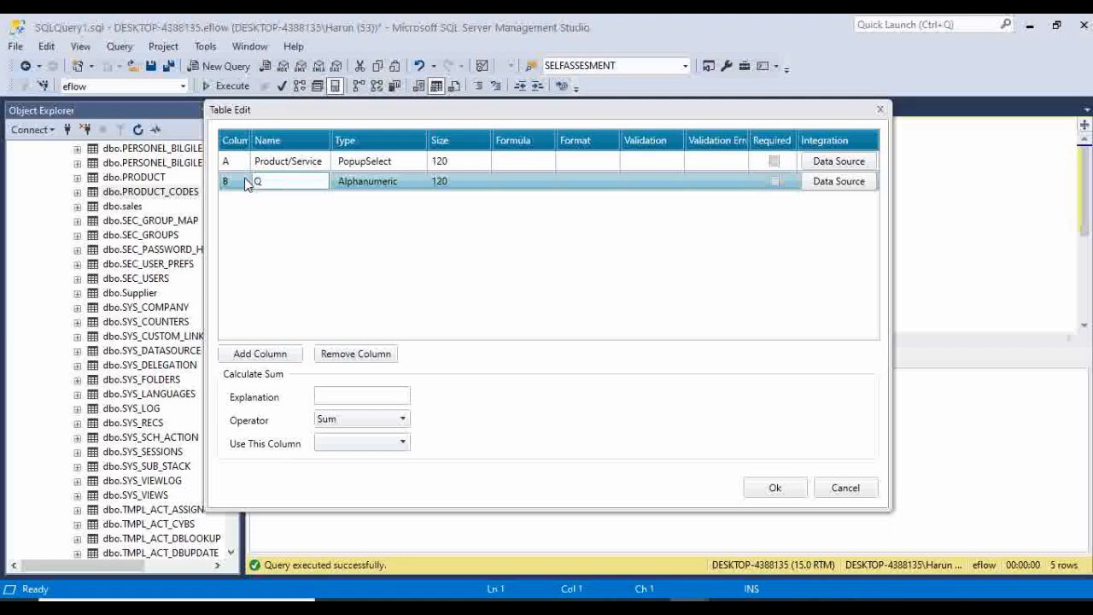
pyautogui.write('uantity')
pyautogui.click(378, 181)
pyautogui.click(355, 200)
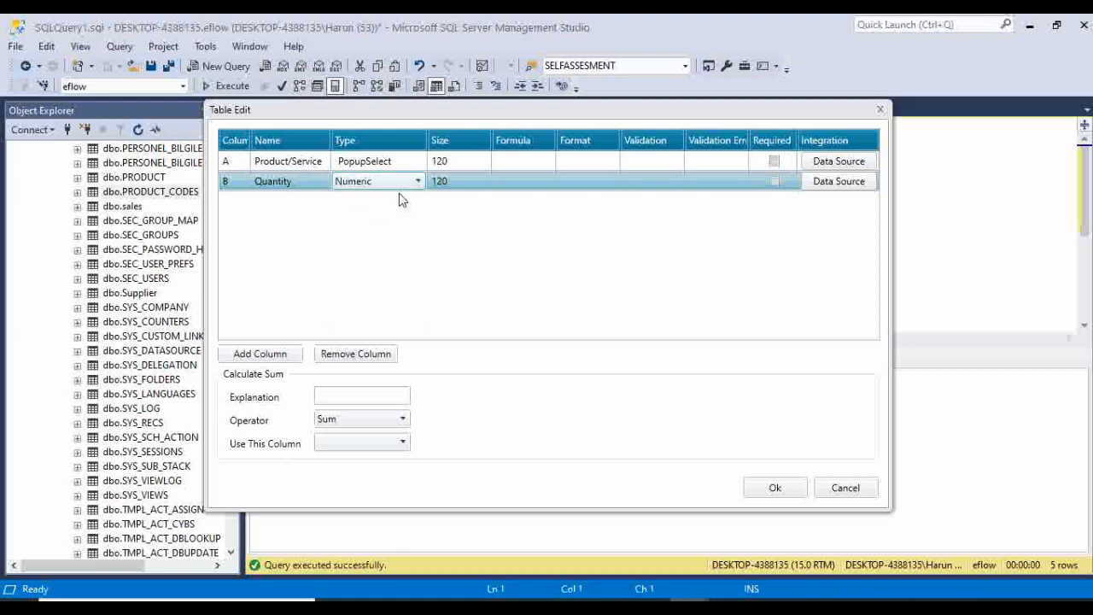
# Set the size of the Product/Service column to 90 and of the Quantity column to 70
pyautogui.click(462, 163)
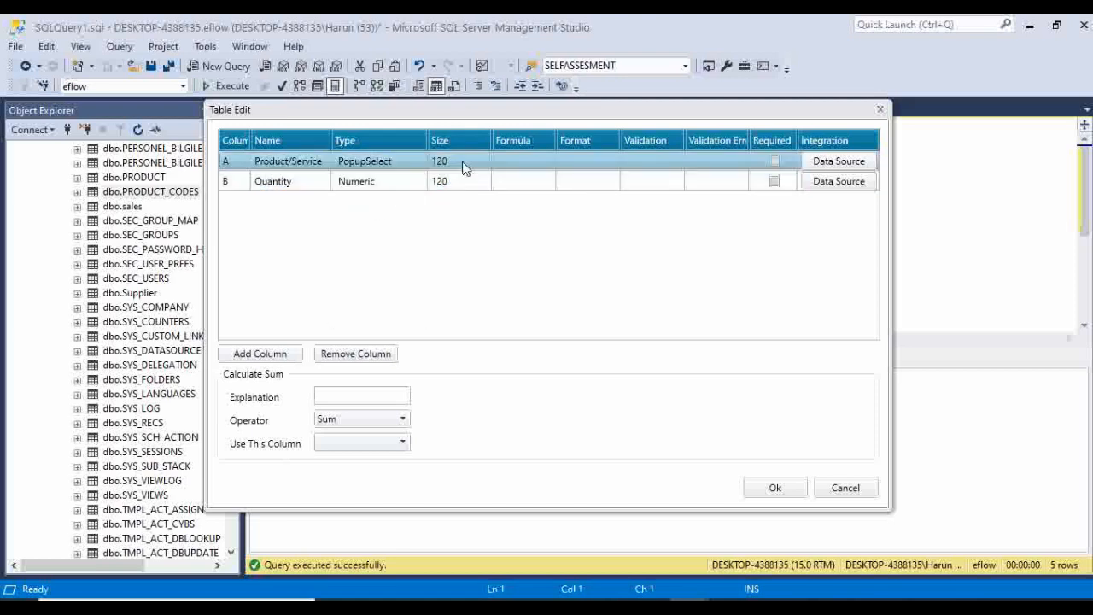
pyautogui.click(462, 162)
pyautogui.write('90')
pyautogui.click(478, 181)
pyautogui.click(477, 181)
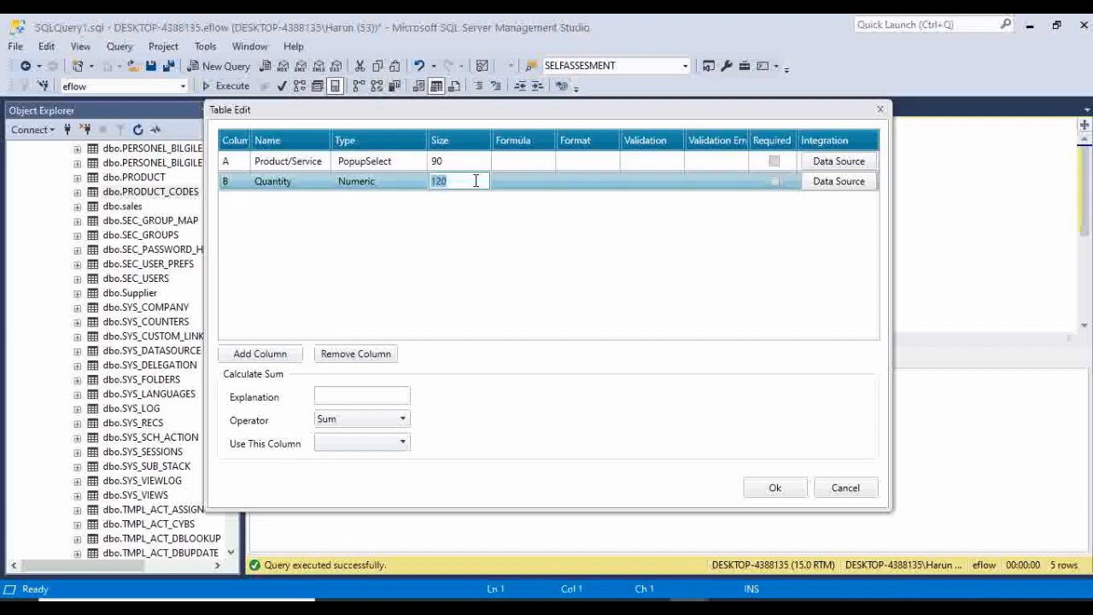
pyautogui.write('70')
# Add a third table column named "Unit" and set its type to Dropdown
pyautogui.click(285, 356)
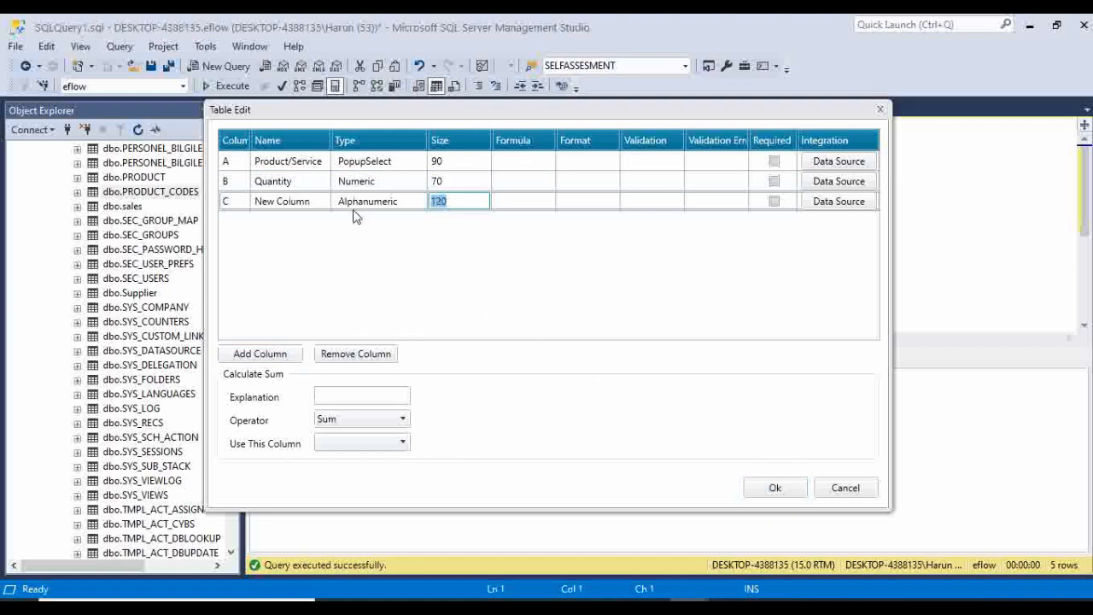
pyautogui.click(308, 202)
pyautogui.moveTo(255, 201); pyautogui.dragTo(330, 201)
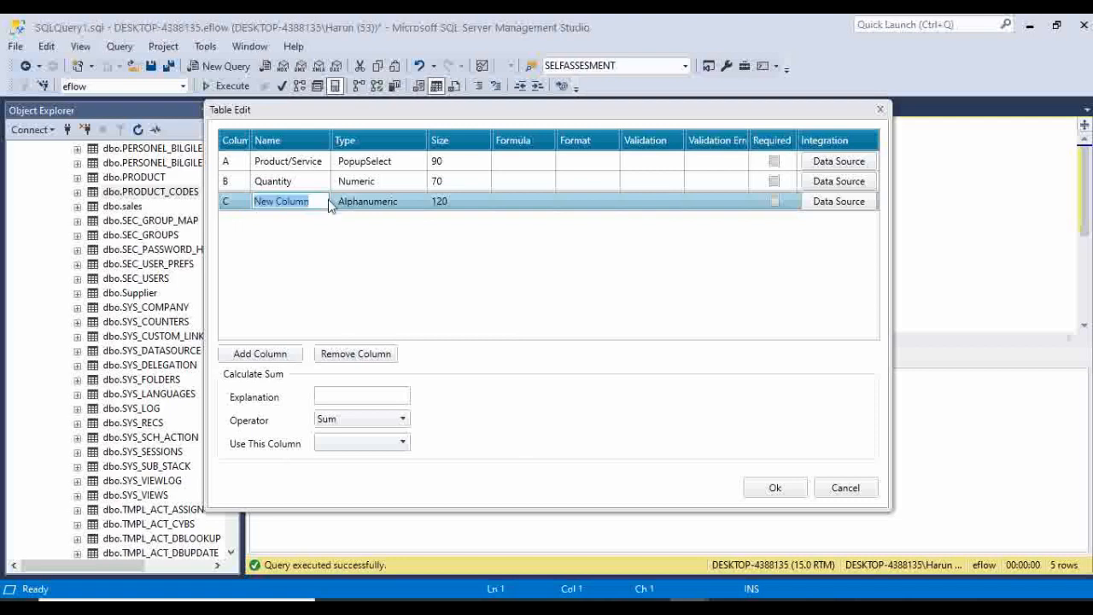
pyautogui.write('Unit')
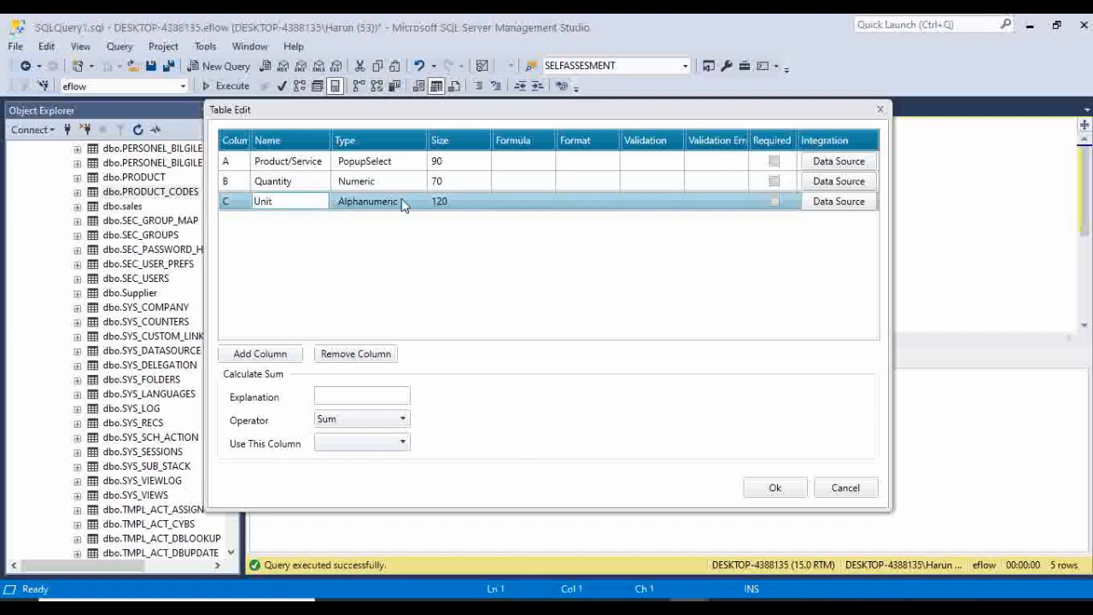
pyautogui.click(368, 203)
pyautogui.click(368, 202)
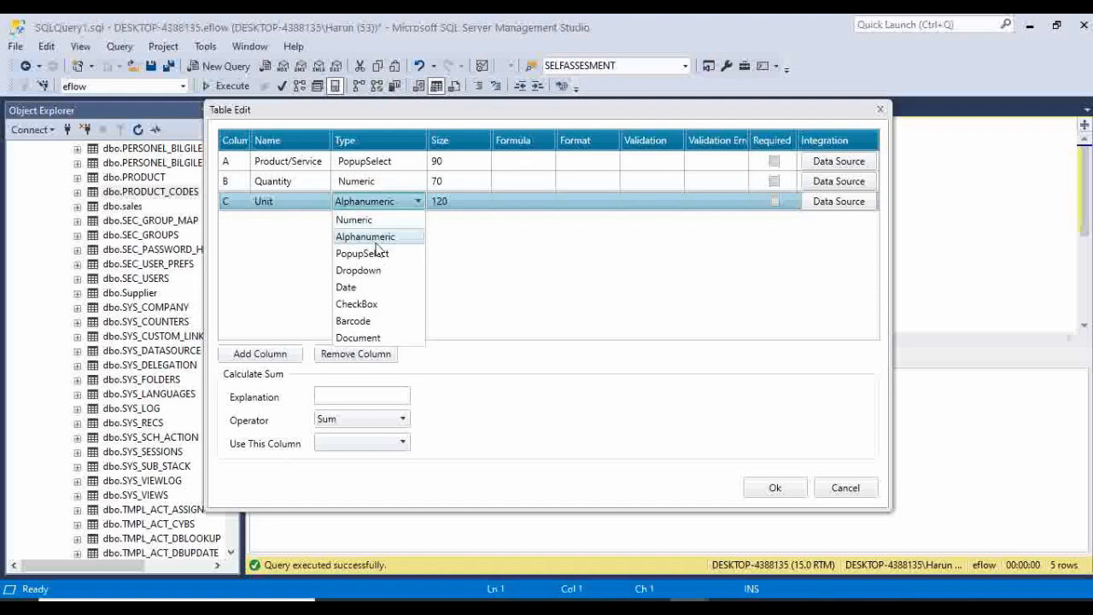
pyautogui.click(378, 268)
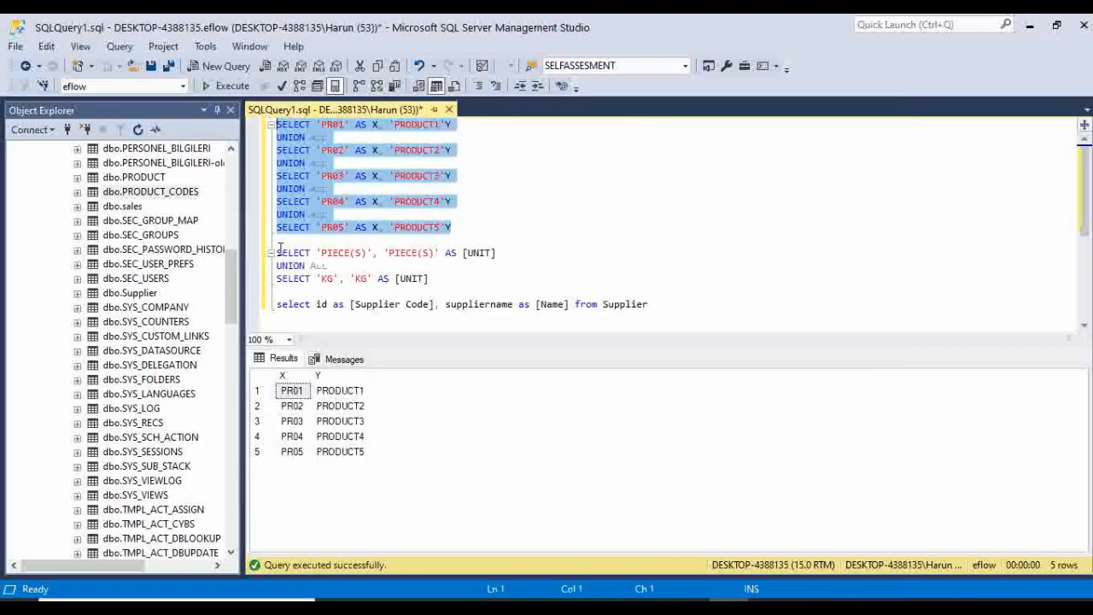
# In SQL Server Management Studio, copy the UNION ALL query for the units PIECE(S) and KG and execute it
pyautogui.moveTo(277, 252); pyautogui.dragTo(428, 278)
pyautogui.hotkey('ctrl', 'c')
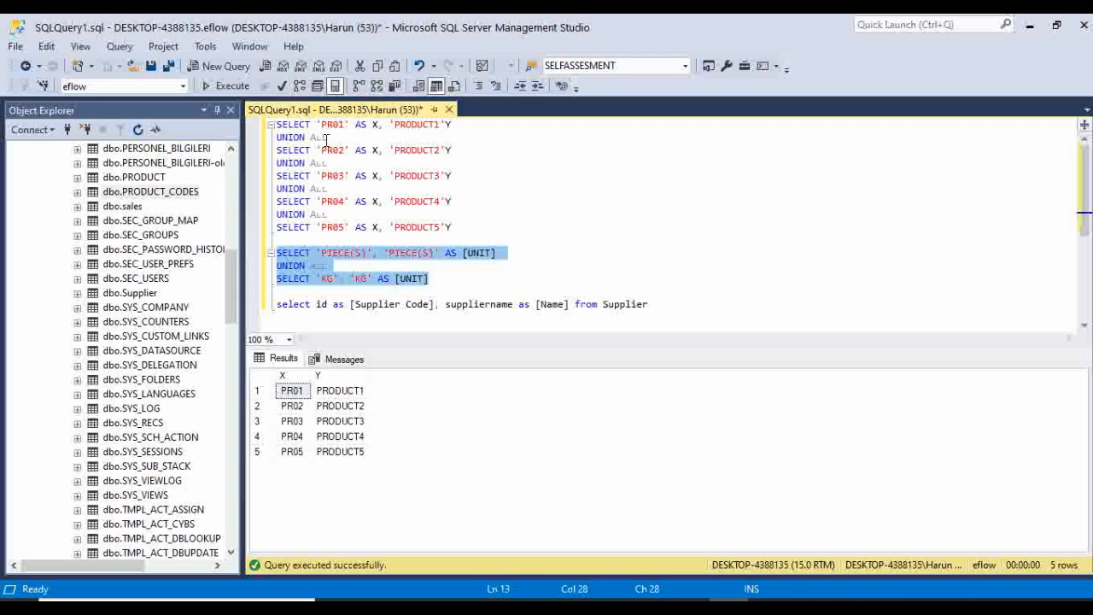
pyautogui.click(233, 88)
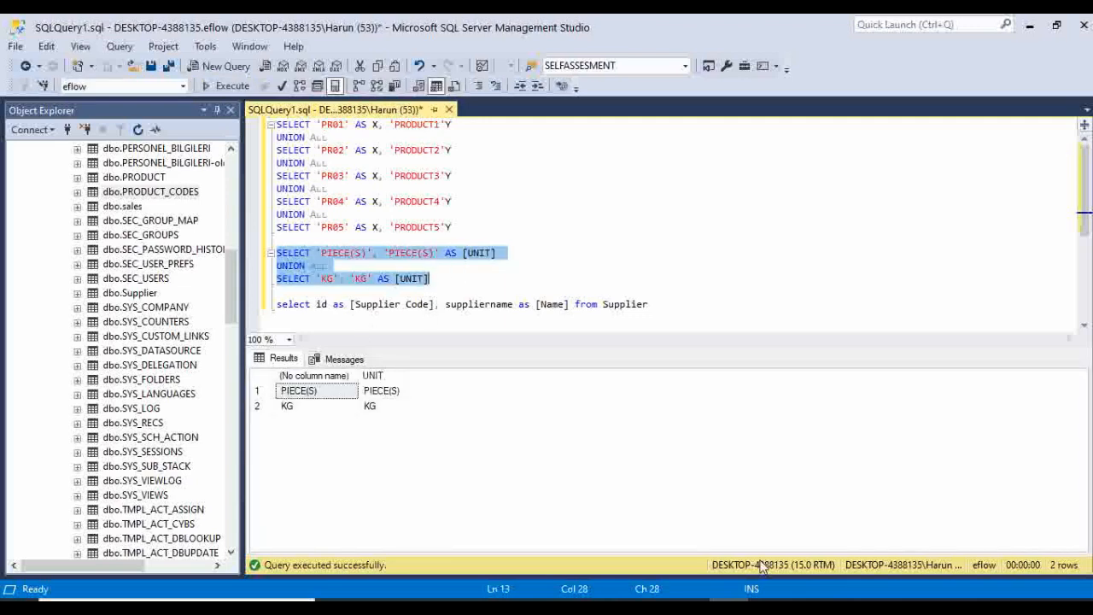
# Return to E-Flow Designer's table editor, give the Unit column the Eflow data source with the copied unit query, and set its size to 70
pyautogui.click(690, 608)
pyautogui.click(773, 546)
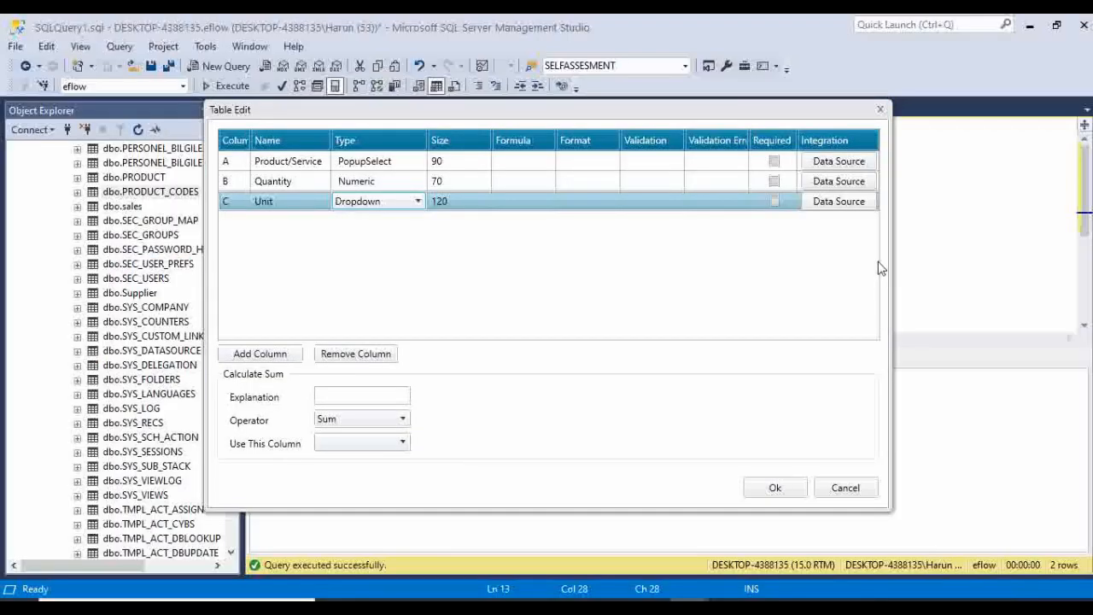
pyautogui.click(839, 201)
pyautogui.click(529, 279)
pyautogui.hotkey('ctrl', 'v')
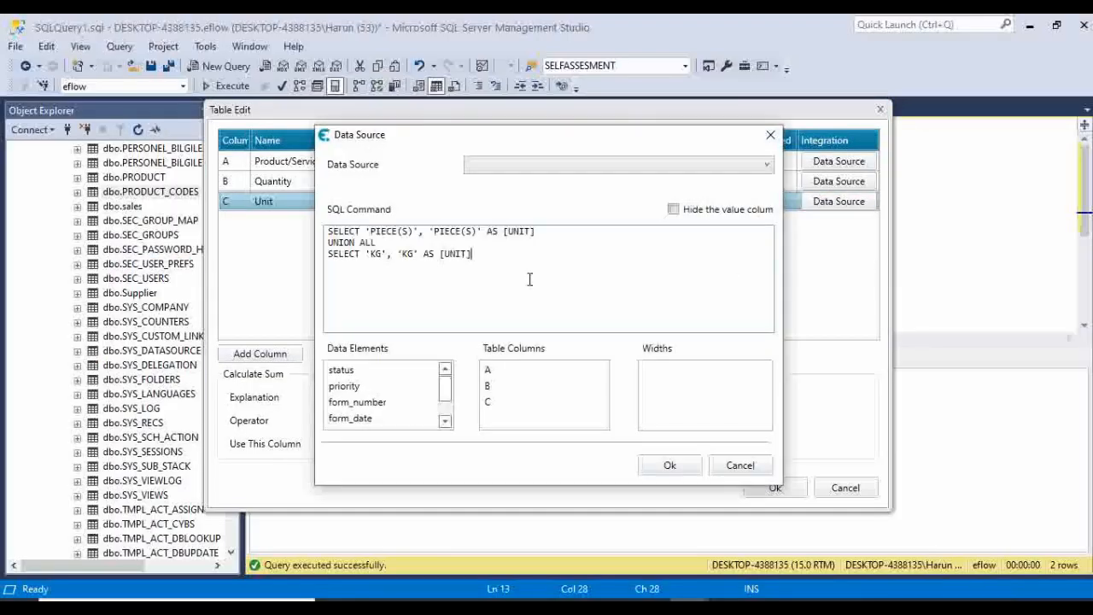
pyautogui.click(544, 164)
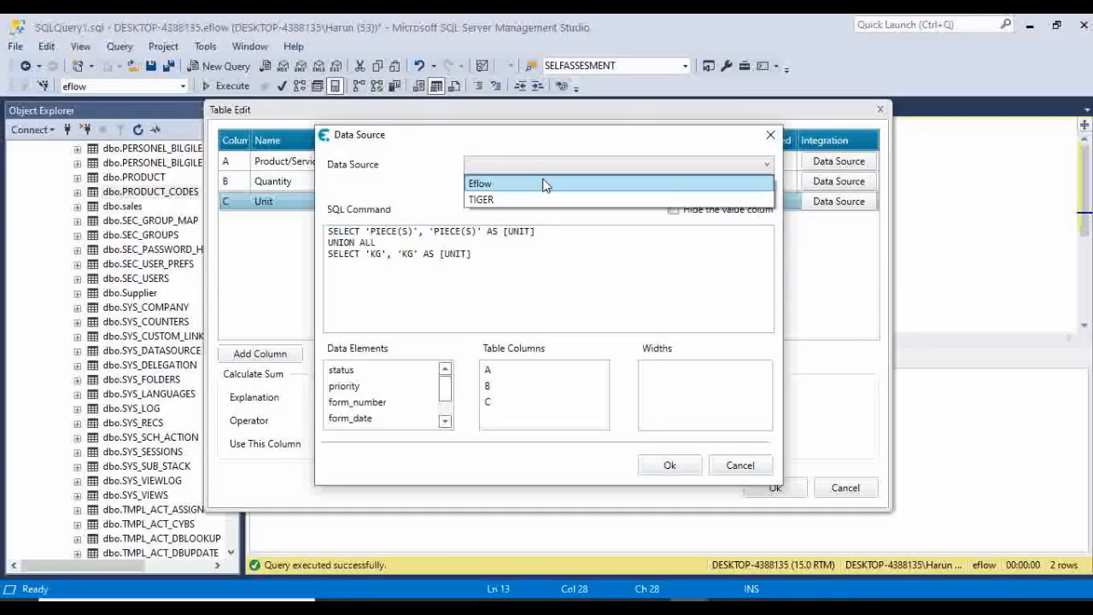
pyautogui.click(547, 179)
pyautogui.click(670, 469)
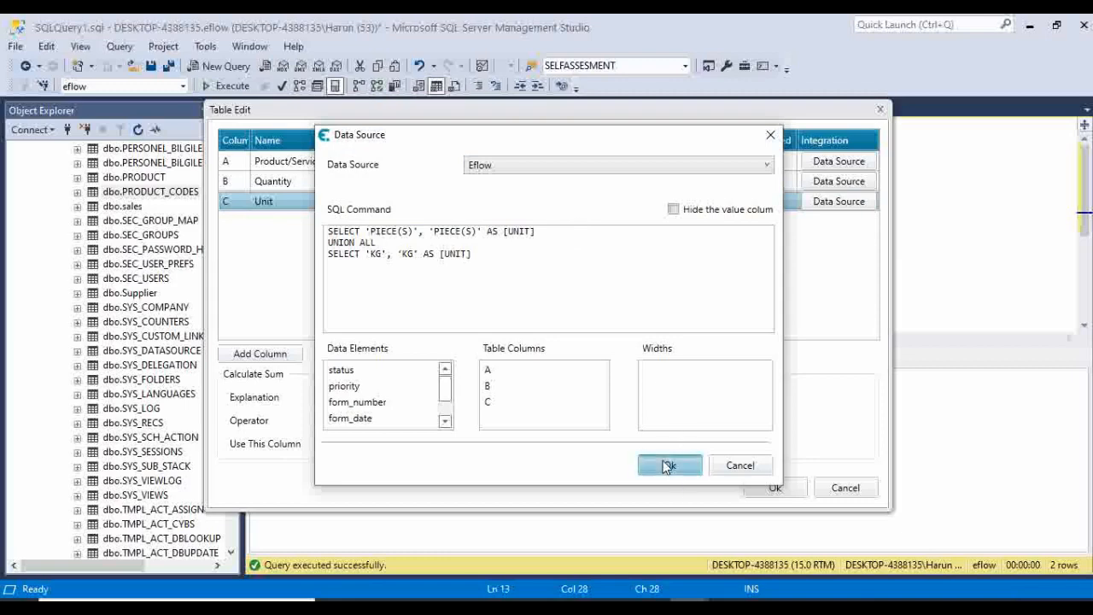
pyautogui.click(456, 204)
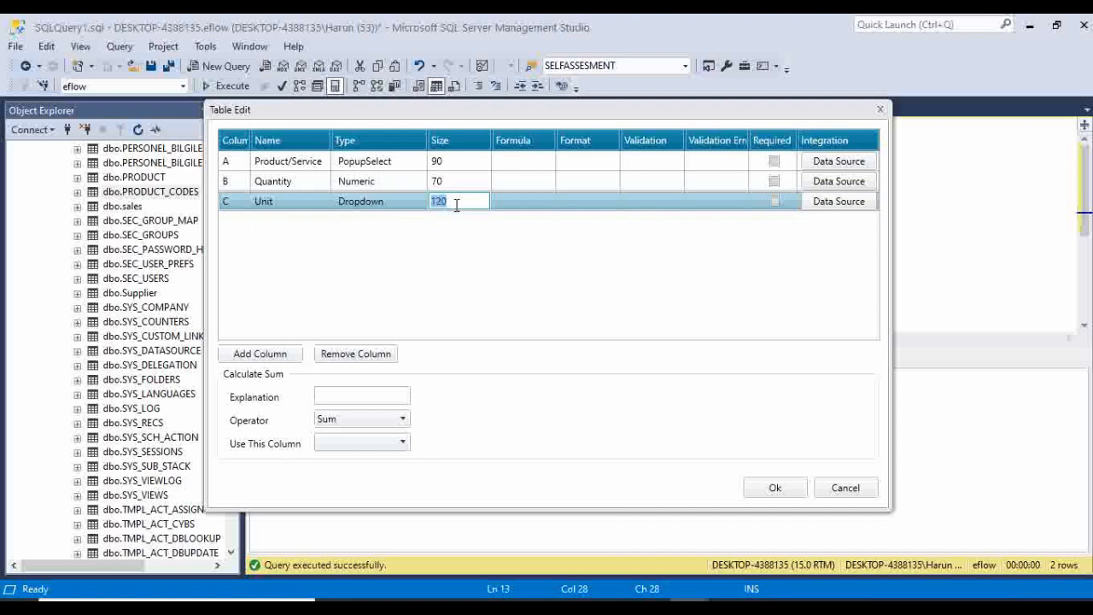
pyautogui.write('70')
# Add a fourth table column named "Product Info", keeping the Alphanumeric type
pyautogui.click(278, 354)
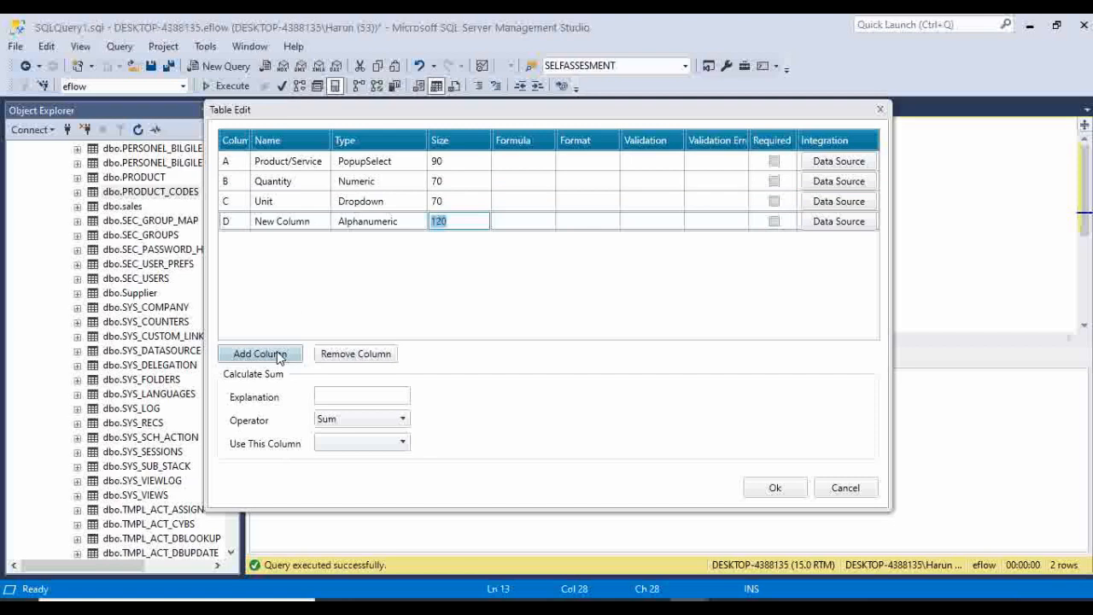
pyautogui.click(314, 221)
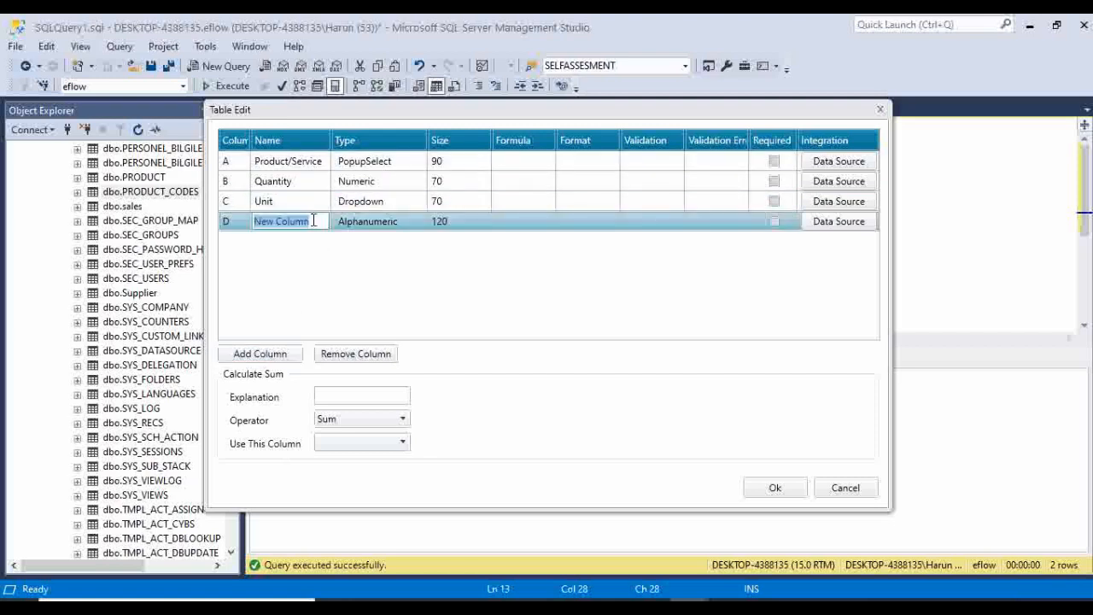
pyautogui.write('P')
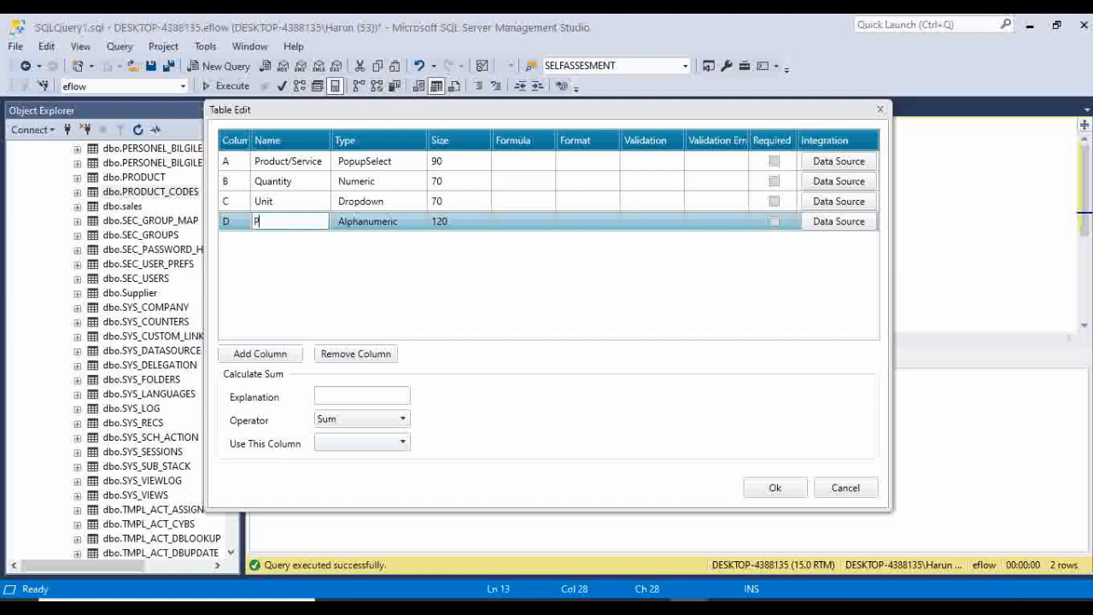
pyautogui.write('ooc')
pyautogui.write('duc')
pyautogui.write('t Info')
# Add a fifth table column named "Supplier" and set its type to PopupSelect
pyautogui.click(287, 354)
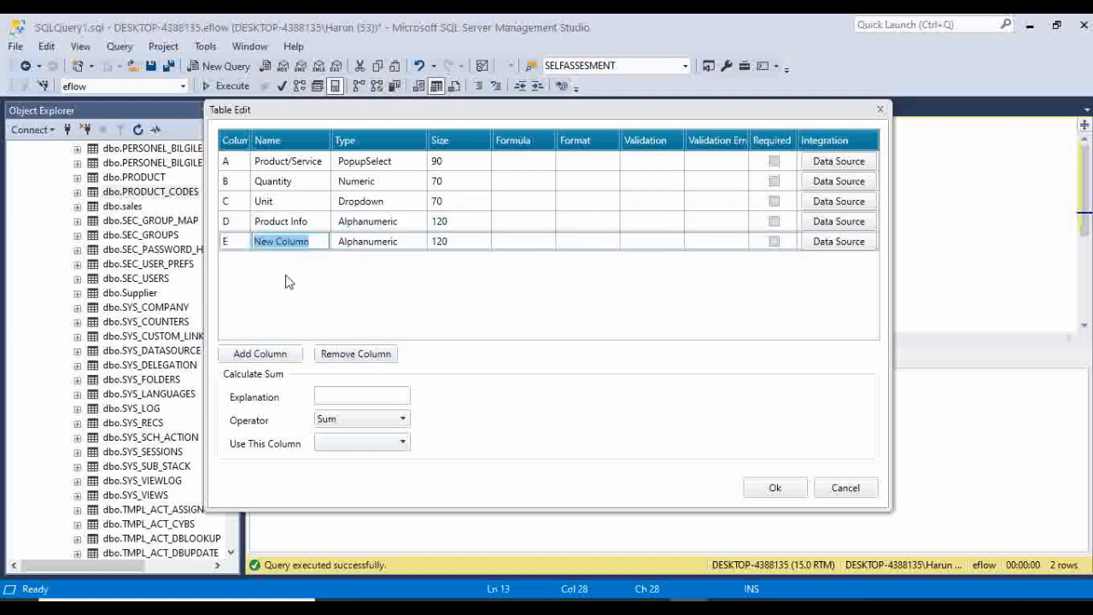
pyautogui.write('Su')
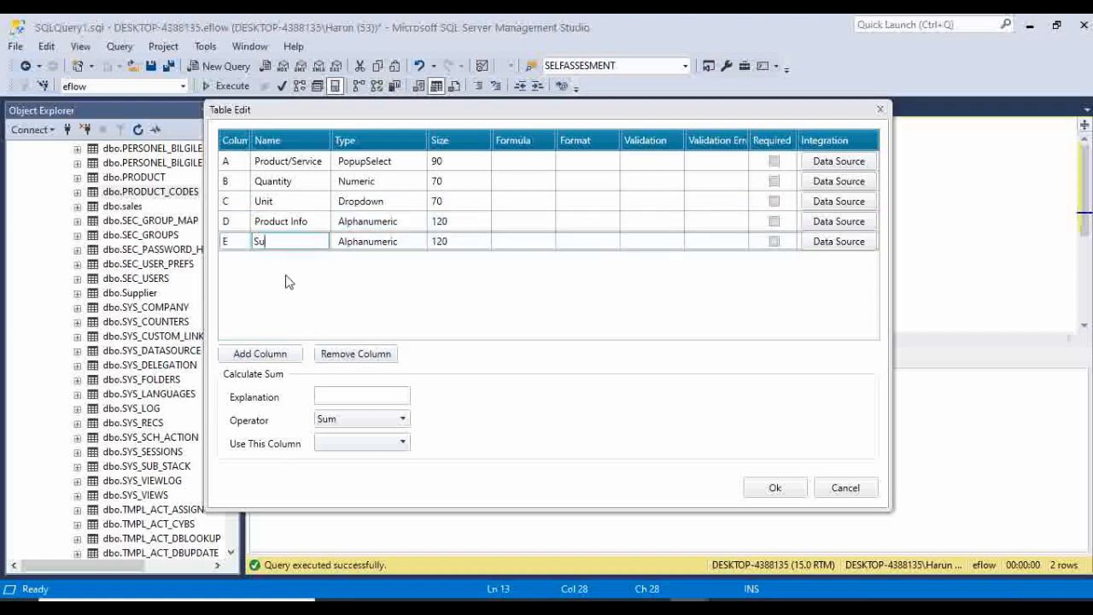
pyautogui.write('pplier')
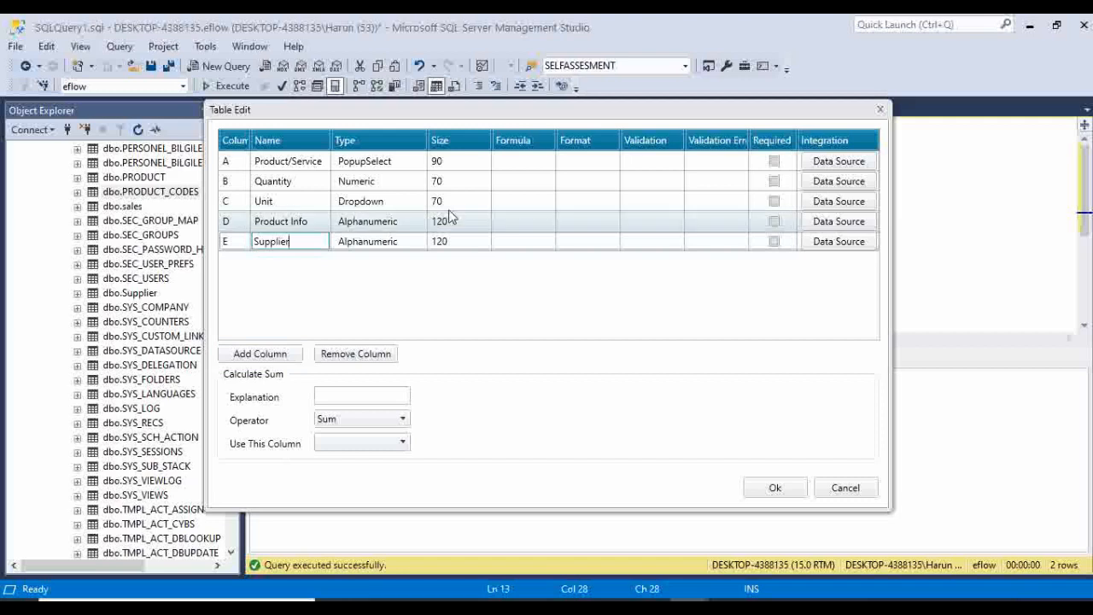
pyautogui.click(366, 239)
pyautogui.click(365, 236)
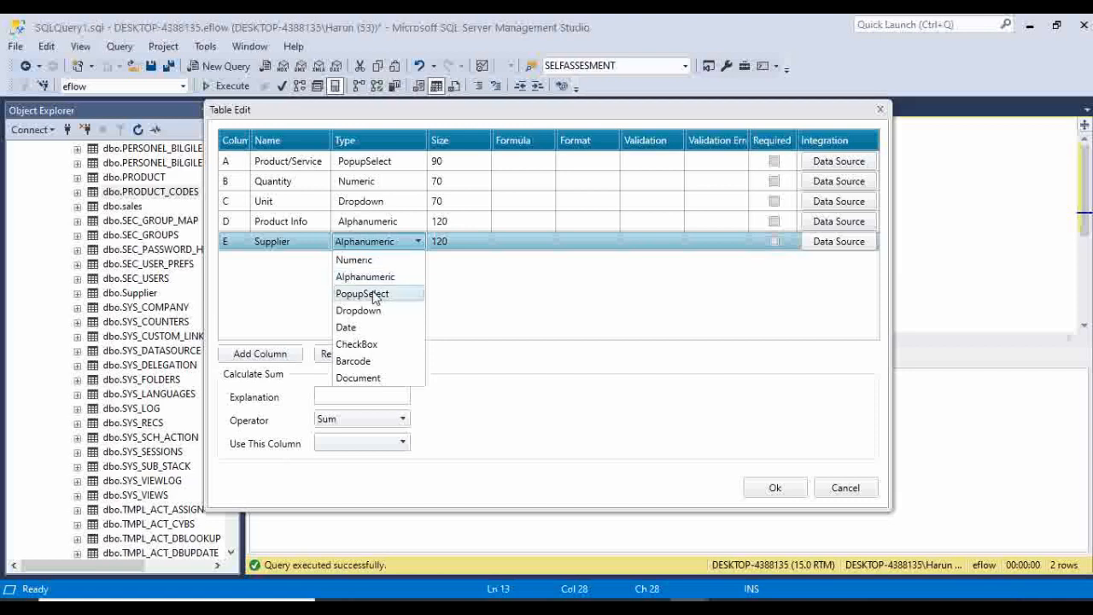
pyautogui.click(376, 293)
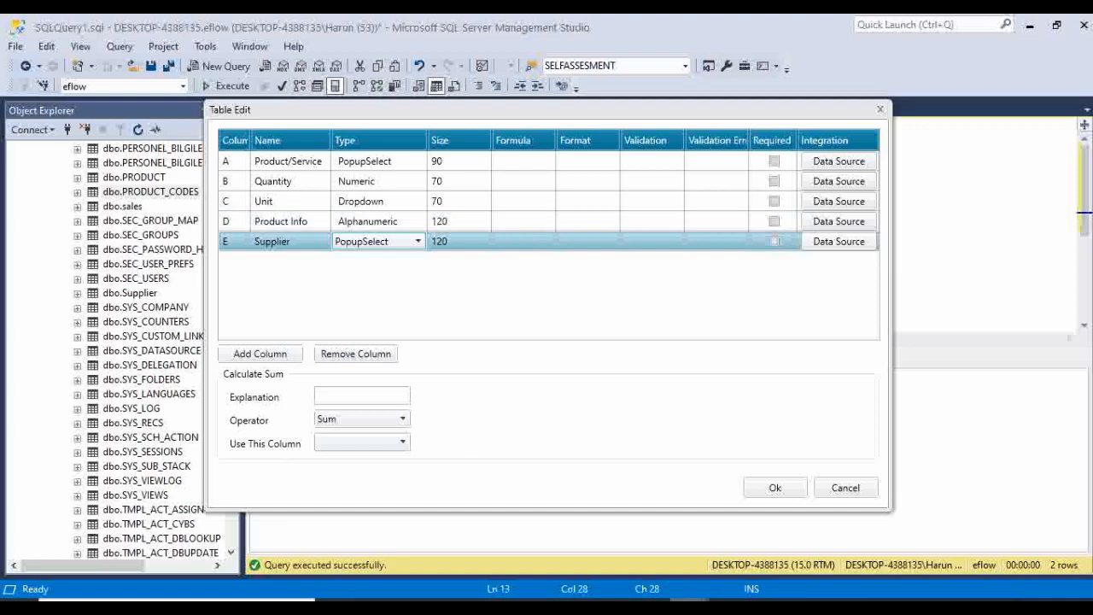
# Switch to SQL Server Management Studio, copy the query selecting Supplier Code and Name from the Supplier table, and execute it
pyautogui.click(730, 608)
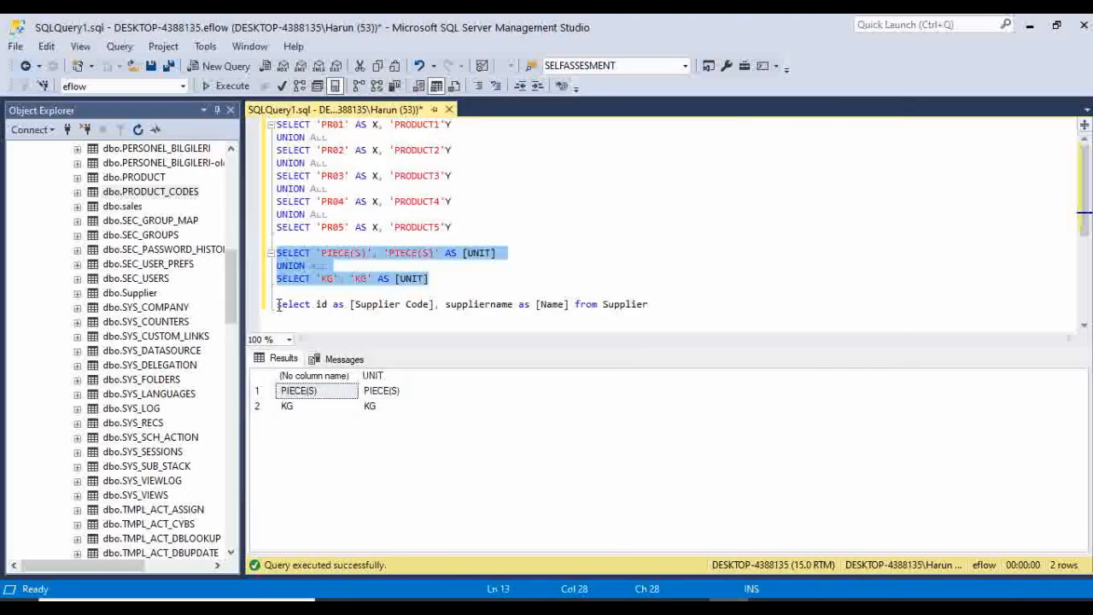
pyautogui.click(405, 294)
pyautogui.moveTo(589, 289); pyautogui.dragTo(649, 306)
pyautogui.hotkey('ctrl', 'c')
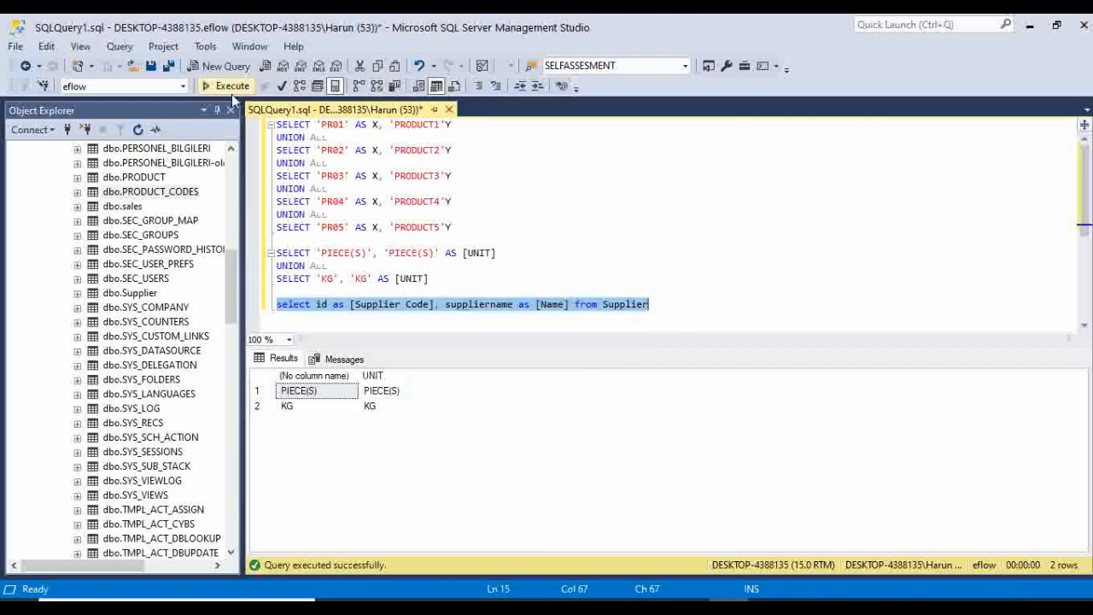
pyautogui.click(231, 85)
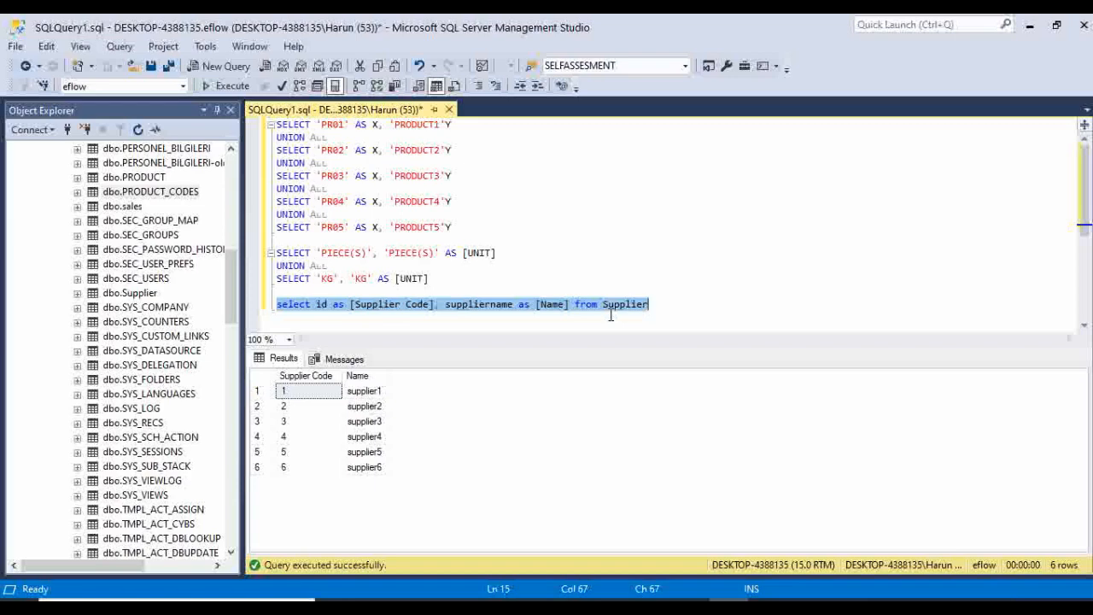
# Return to E-Flow Designer's table editor and give the Supplier column the Eflow data source with the copied supplier query as SQL command
pyautogui.click(688, 606)
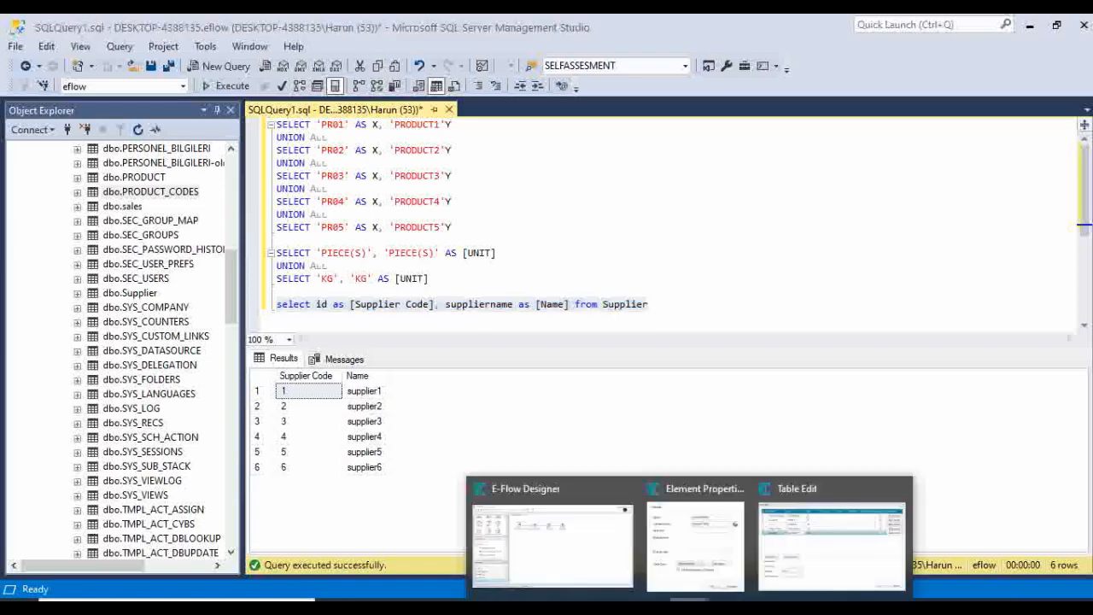
pyautogui.click(804, 557)
pyautogui.click(825, 246)
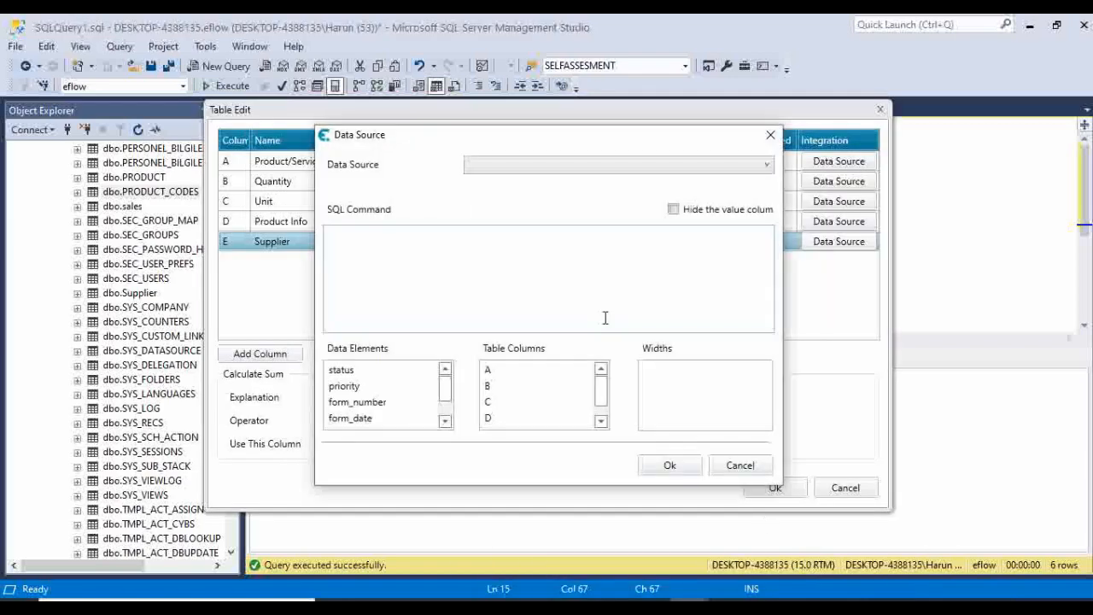
pyautogui.hotkey('ctrl', 'v')
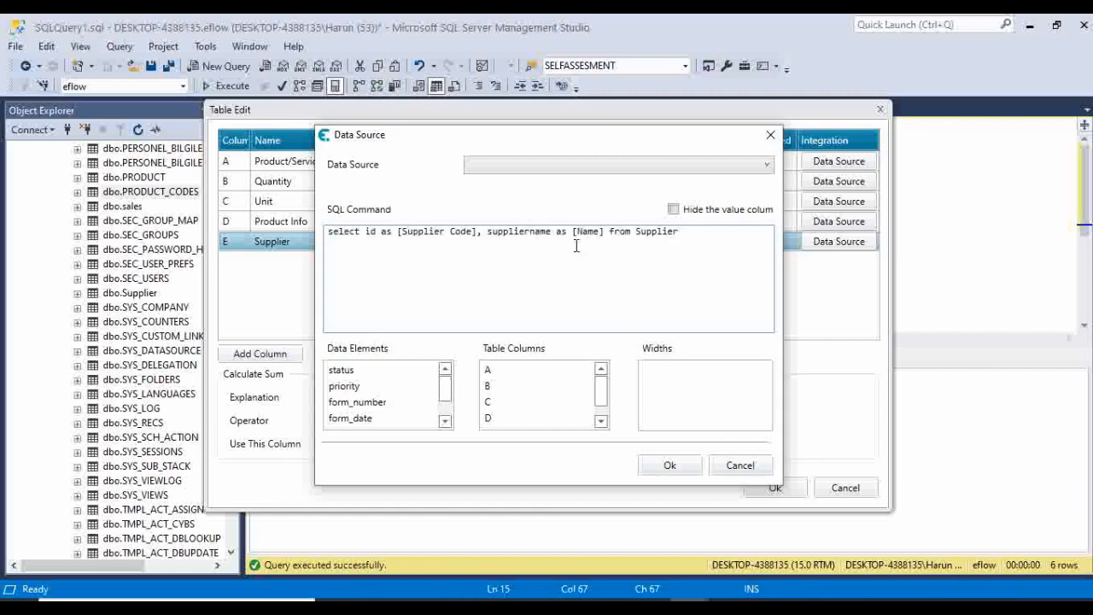
pyautogui.click(566, 166)
pyautogui.click(562, 184)
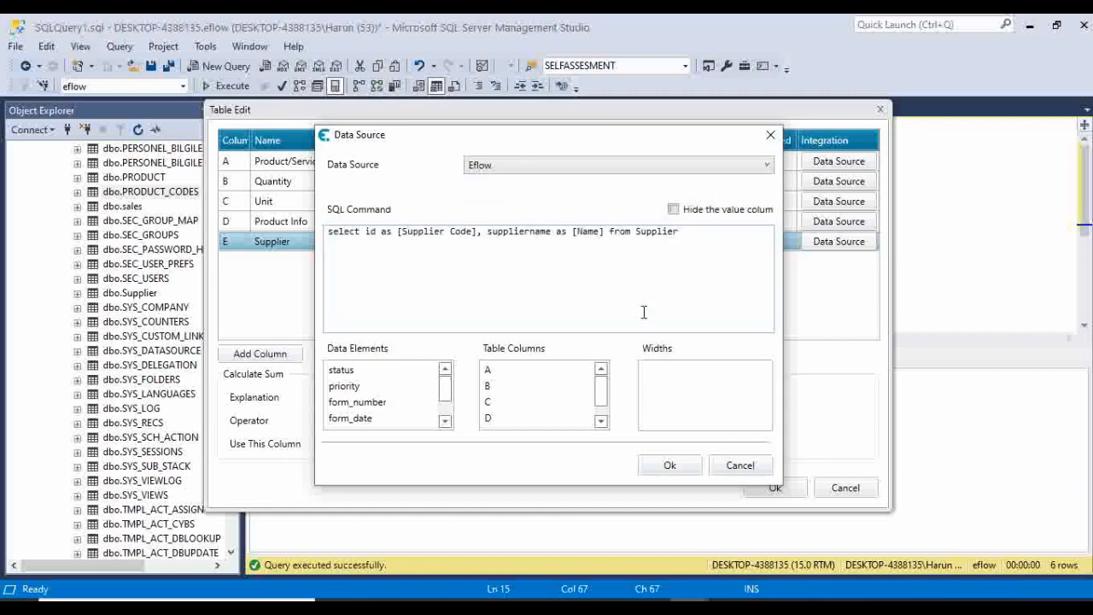
pyautogui.click(671, 466)
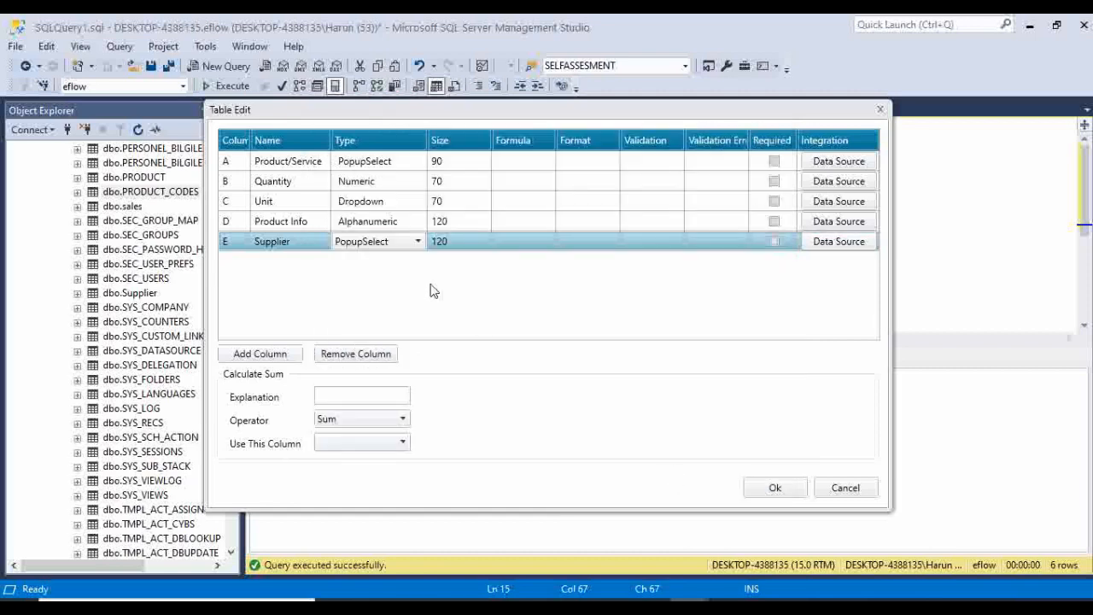
# Set the Supplier column's size to 100 and add a sixth table column with size 100
pyautogui.click(453, 242)
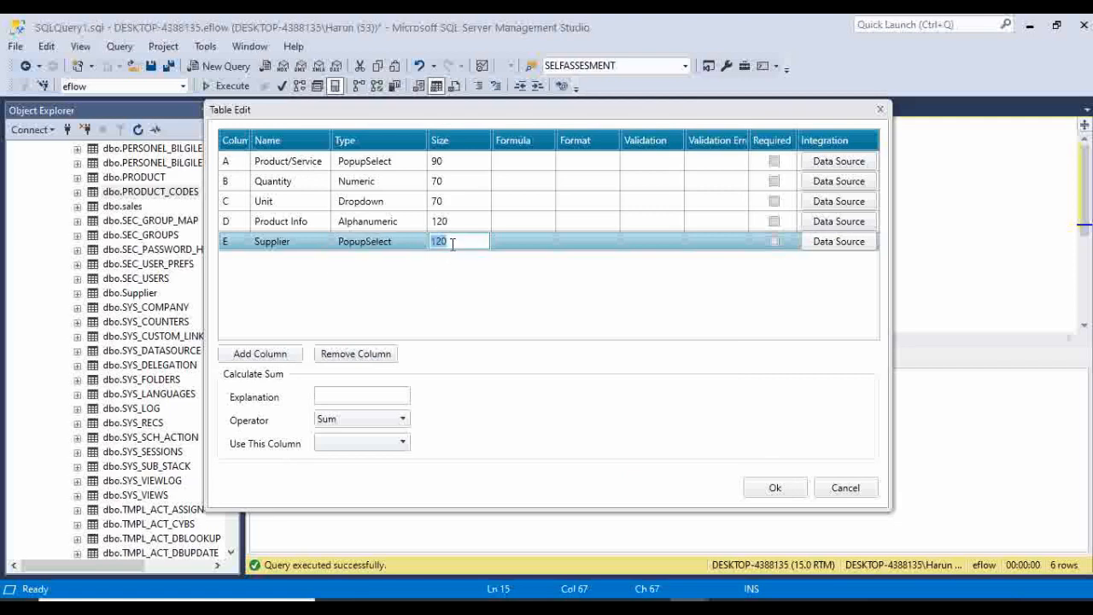
pyautogui.write('100')
pyautogui.click(267, 356)
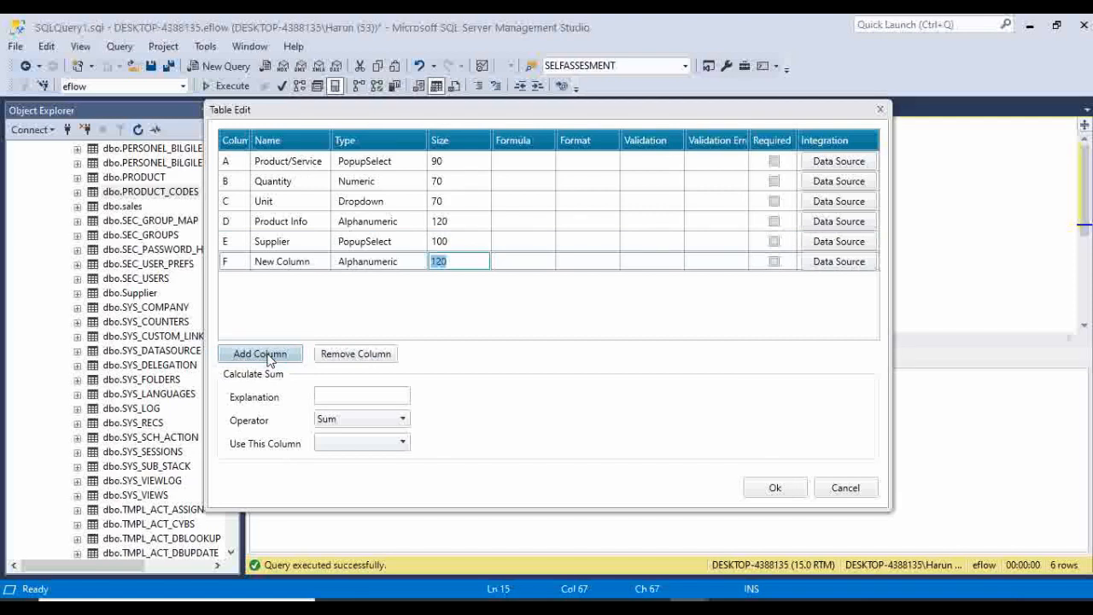
pyautogui.write('Un')
pyautogui.press('BackSpace')
pyautogui.press('BackSpace')
pyautogui.press('BackSpace')
pyautogui.write('100')
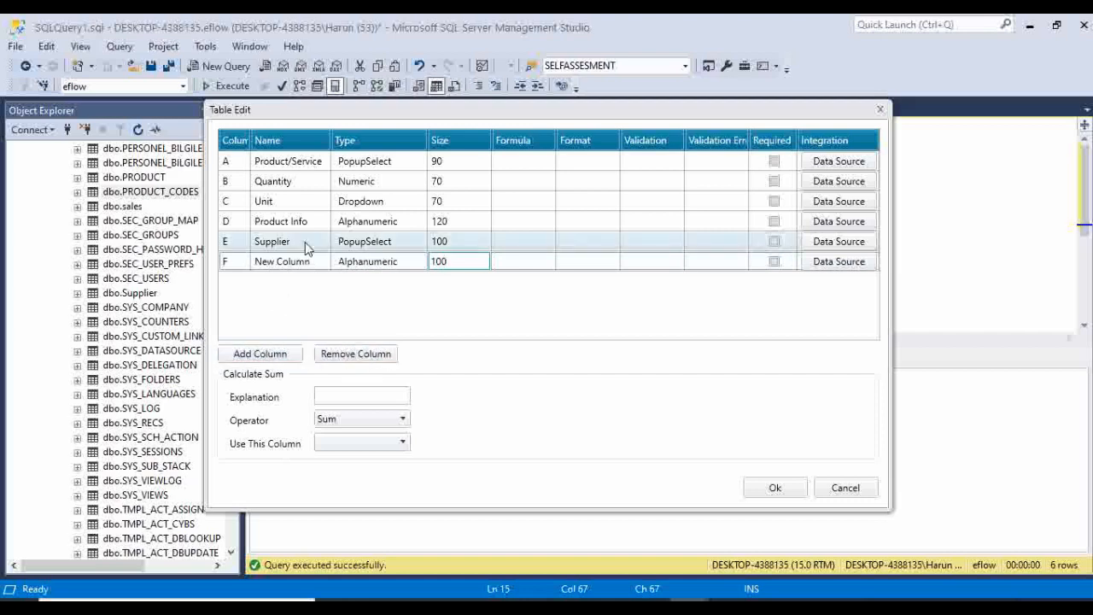
# Name the sixth column "Unit Price" and set its type to Numeric
pyautogui.click(320, 262)
pyautogui.write('Un')
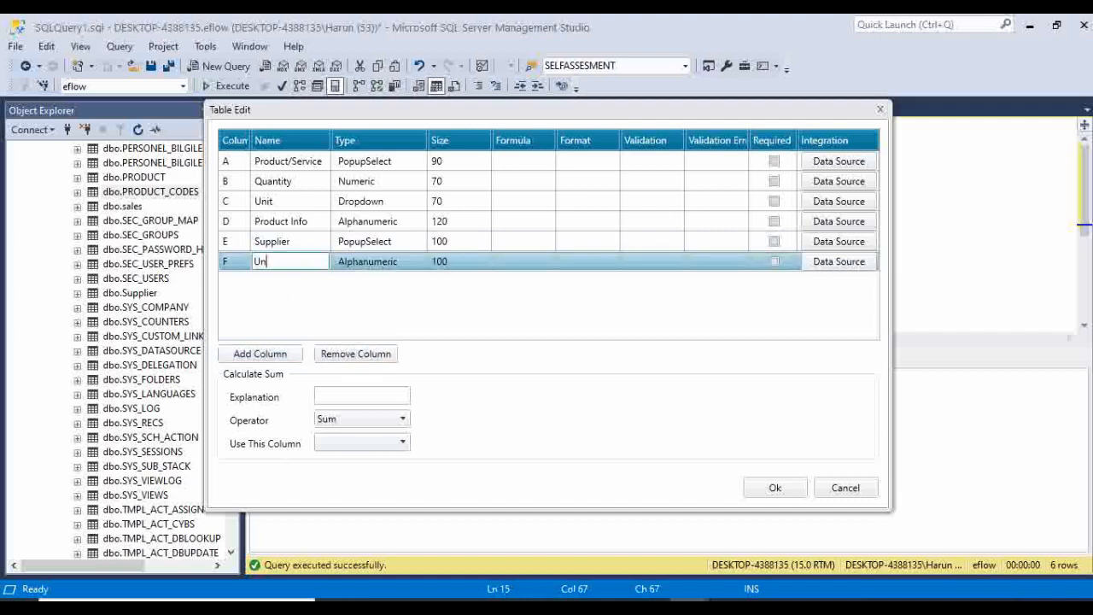
pyautogui.write('it Price')
pyautogui.click(355, 261)
pyautogui.click(356, 264)
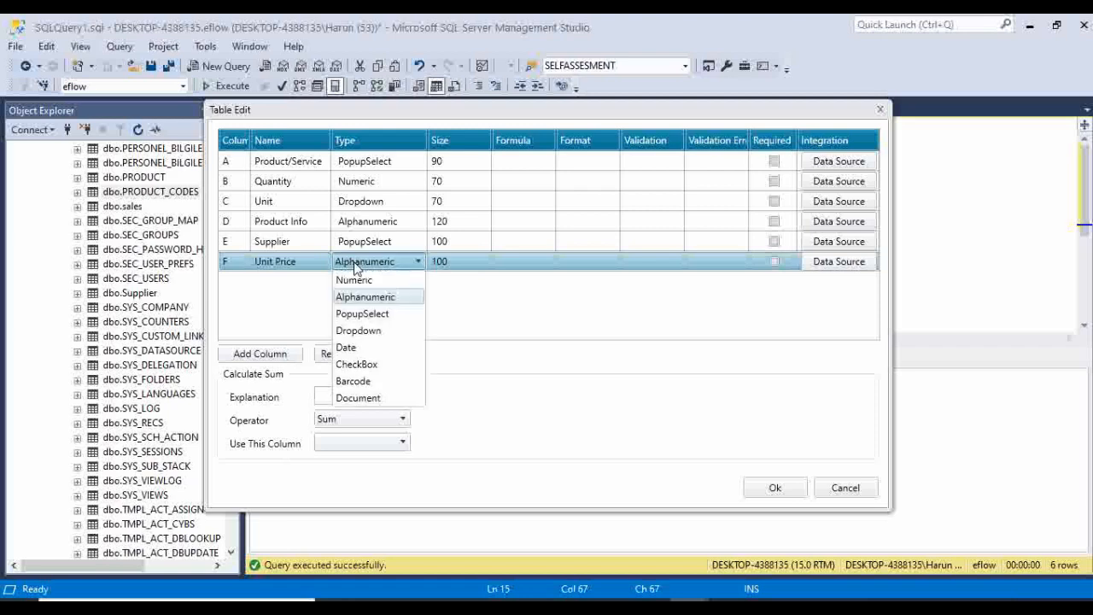
pyautogui.click(361, 280)
# Add a seventh table column named "Price" with type Numeric and size 100
pyautogui.click(285, 354)
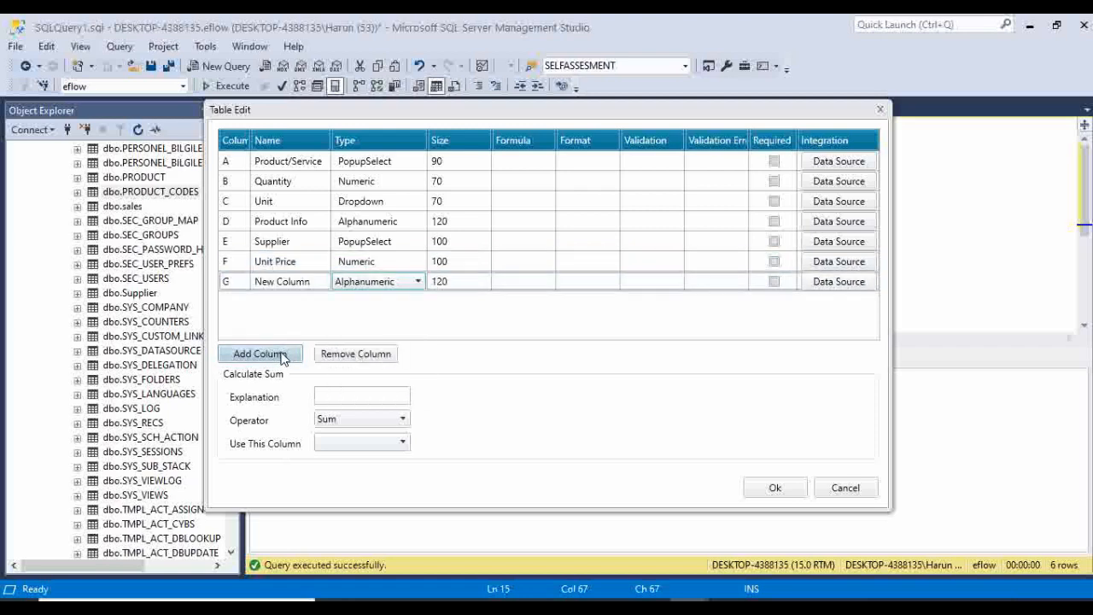
pyautogui.click(319, 283)
pyautogui.write('Pric')
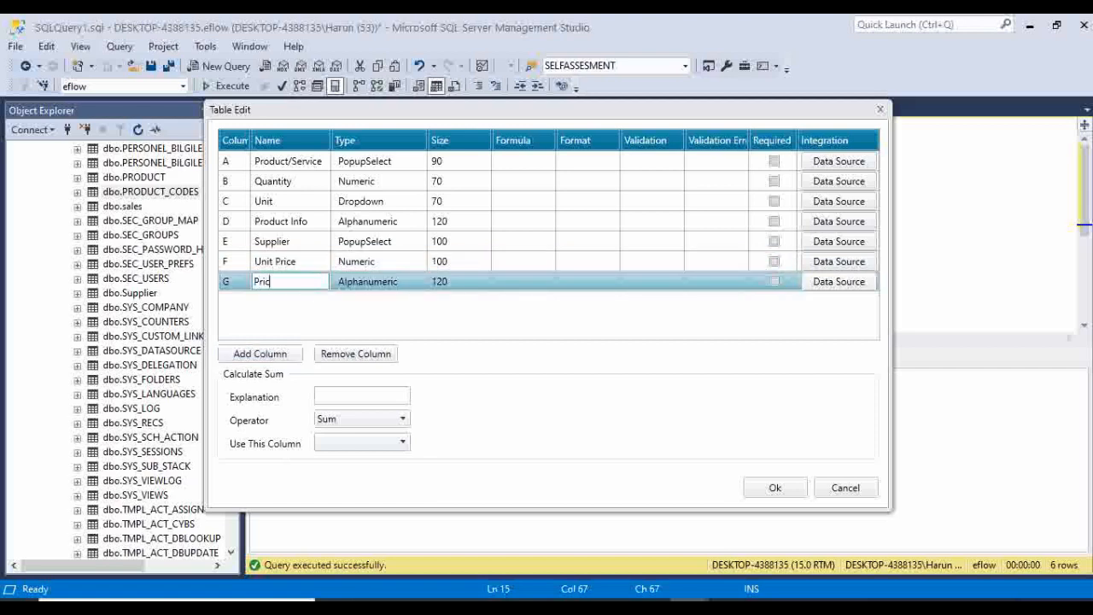
pyautogui.write('e')
pyautogui.click(359, 282)
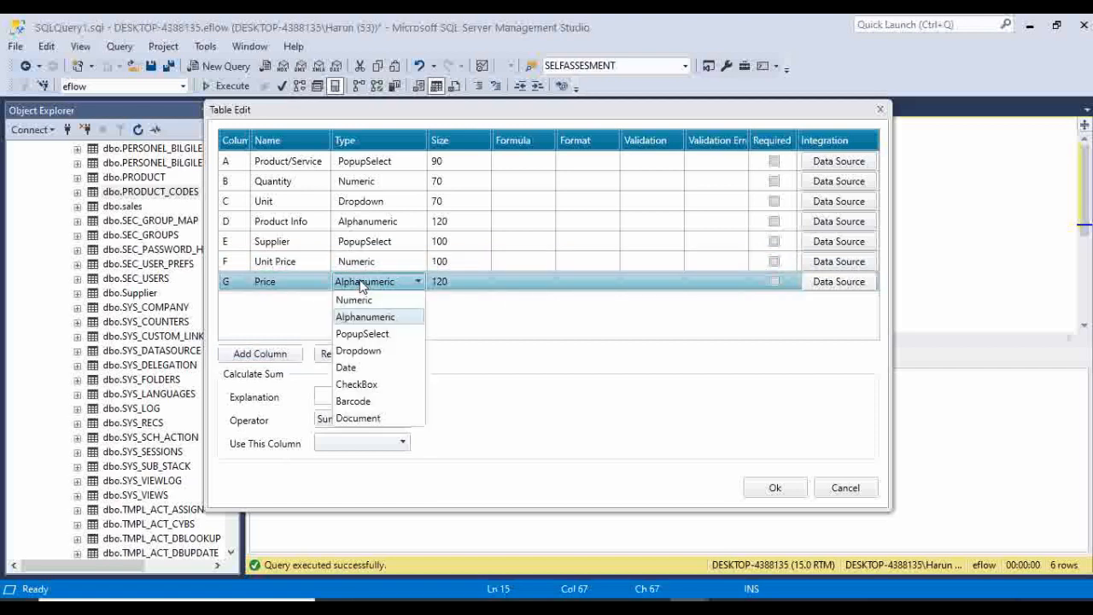
pyautogui.click(367, 302)
pyautogui.click(465, 283)
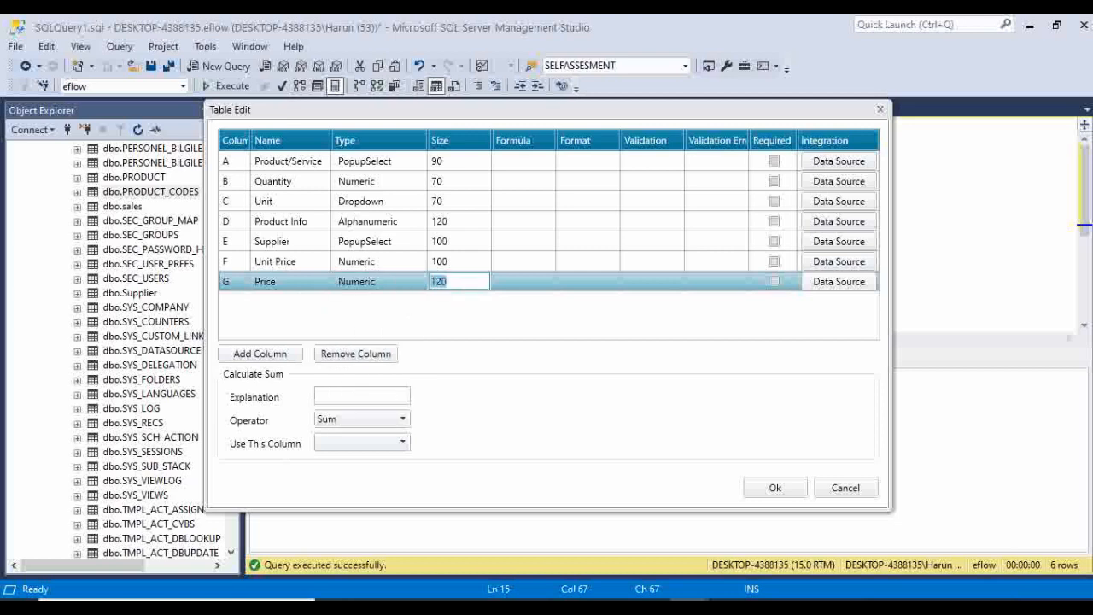
pyautogui.write('100')
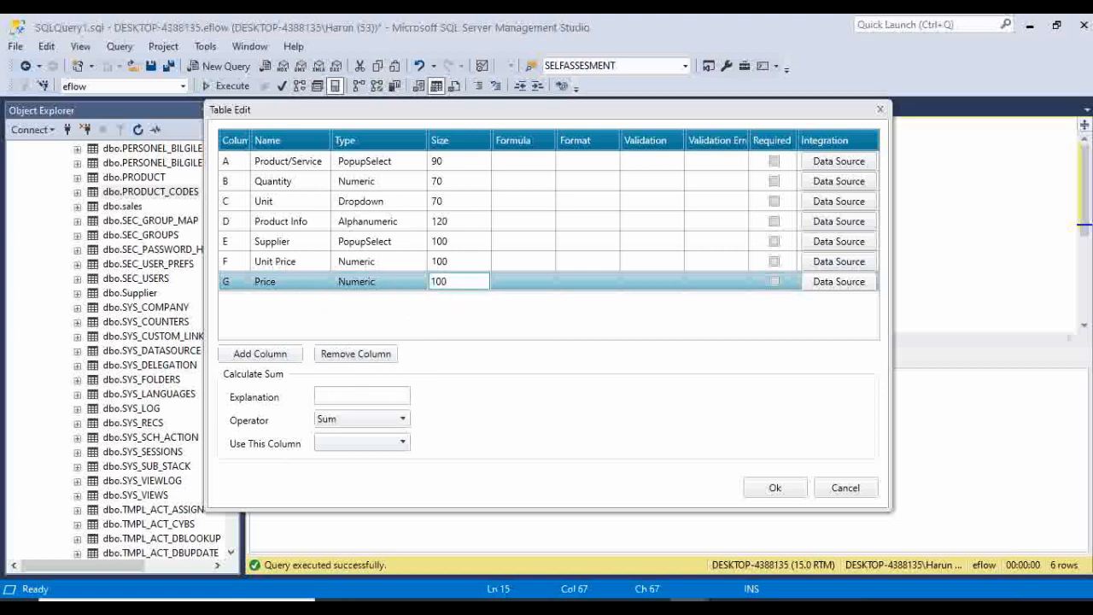
# Add an eighth table column, and give the Price column the formula B*F and the format N2
pyautogui.click(258, 353)
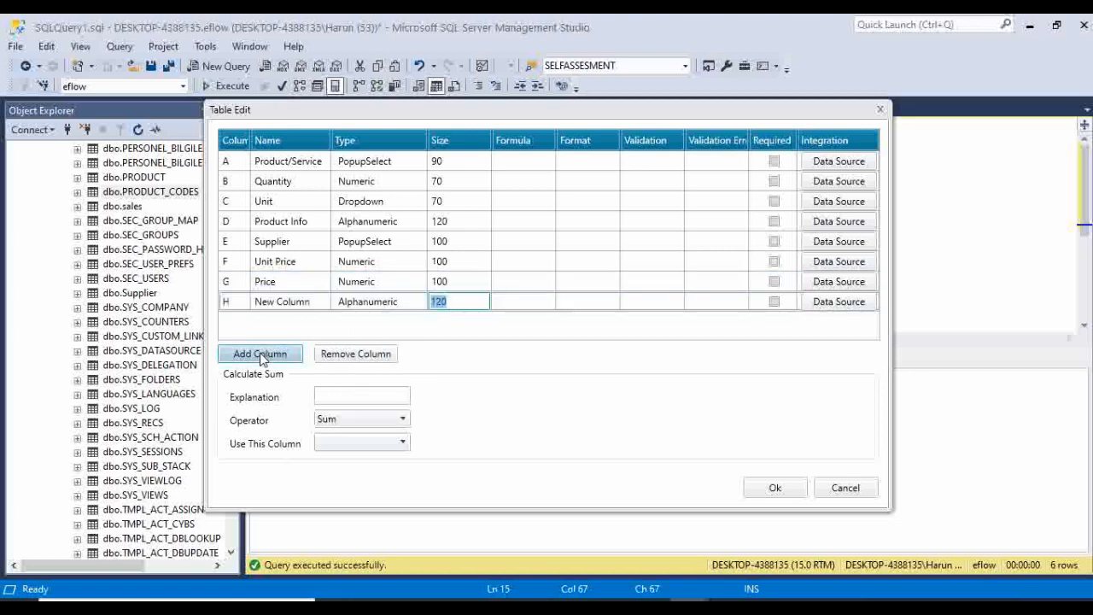
pyautogui.click(526, 283)
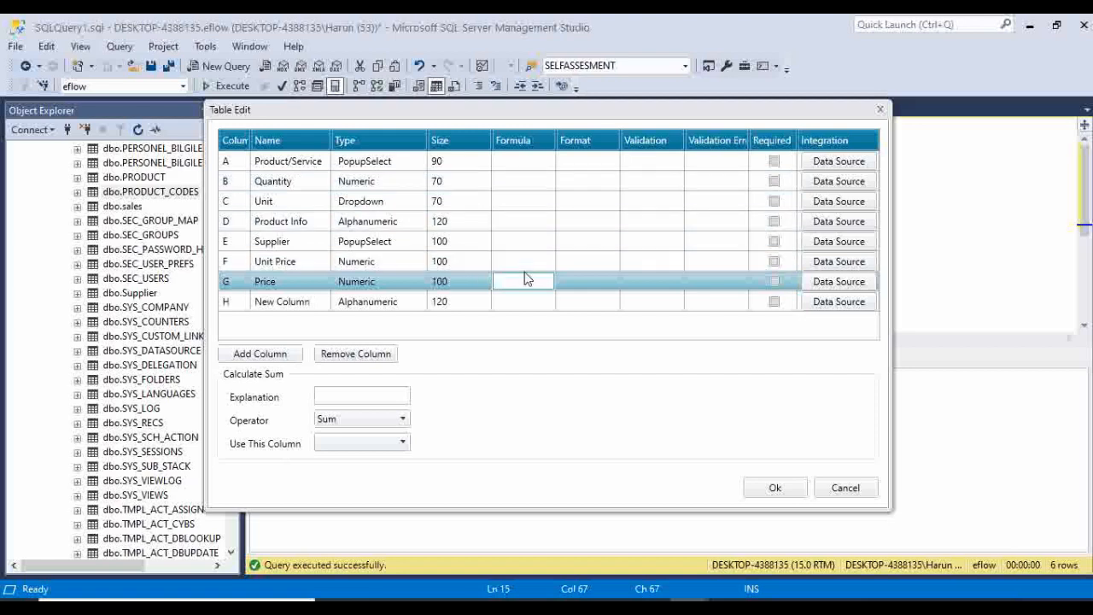
pyautogui.write('B*F')
pyautogui.click(591, 282)
pyautogui.write('N2')
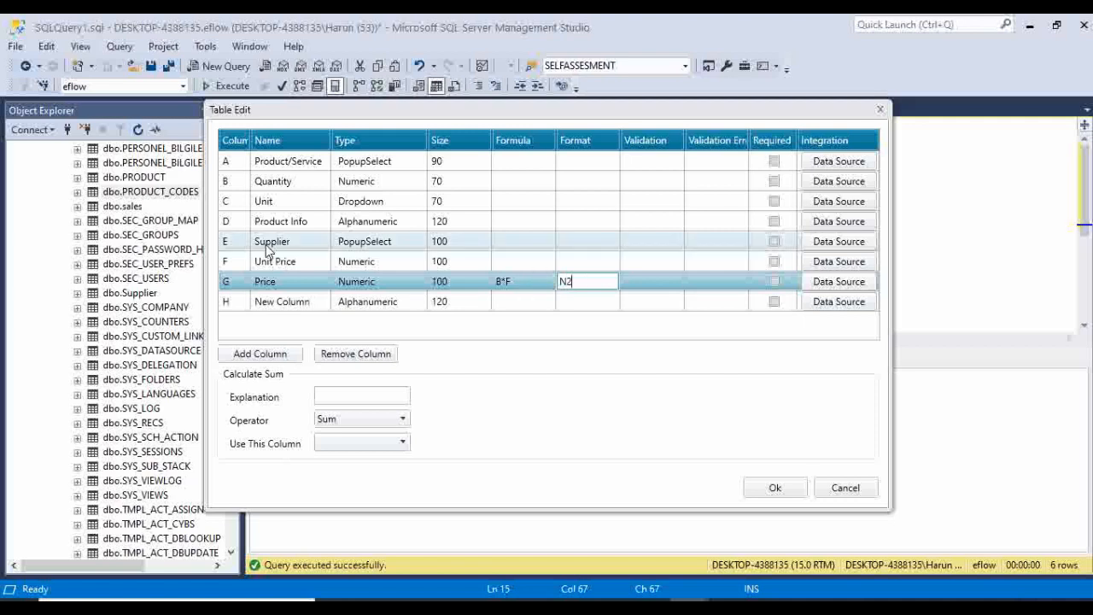
# Name the eighth column "Requested Date" and set its type to Date and its size to 100
pyautogui.click(278, 306)
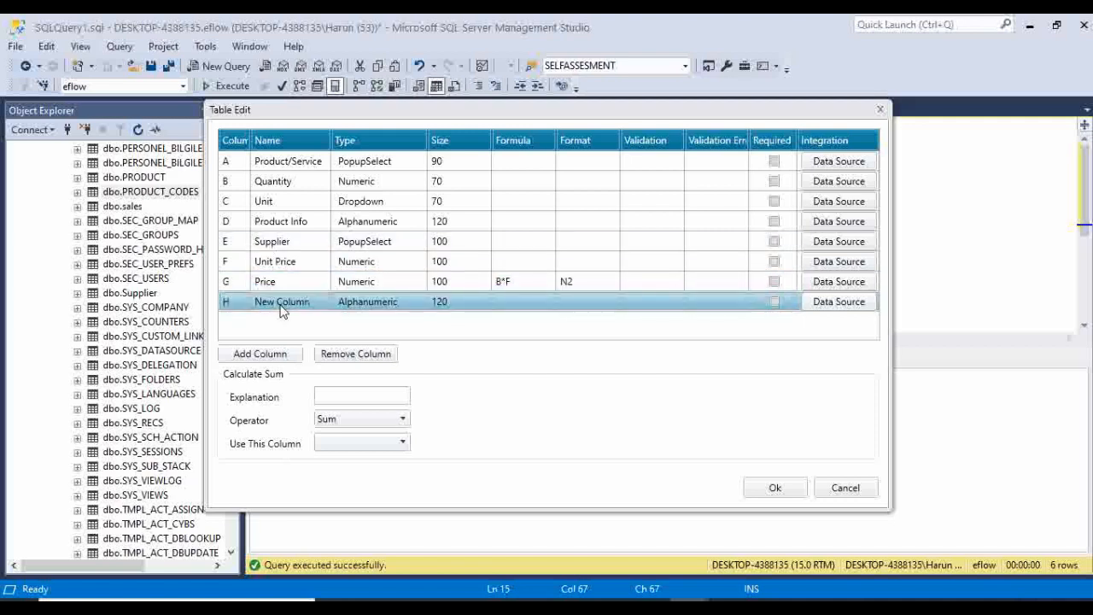
pyautogui.click(315, 301)
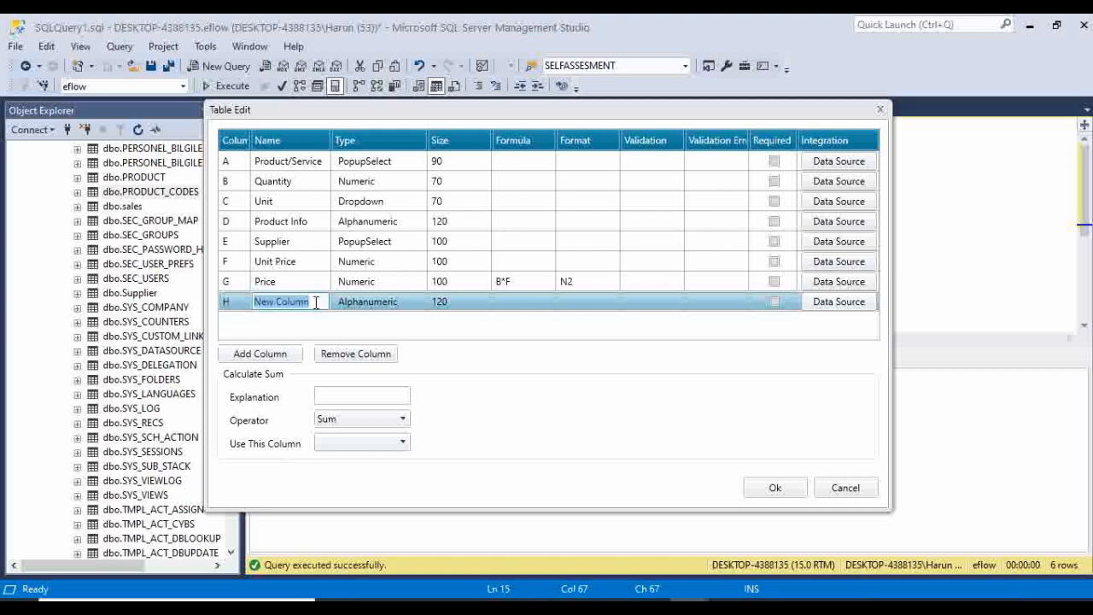
pyautogui.write('Requ')
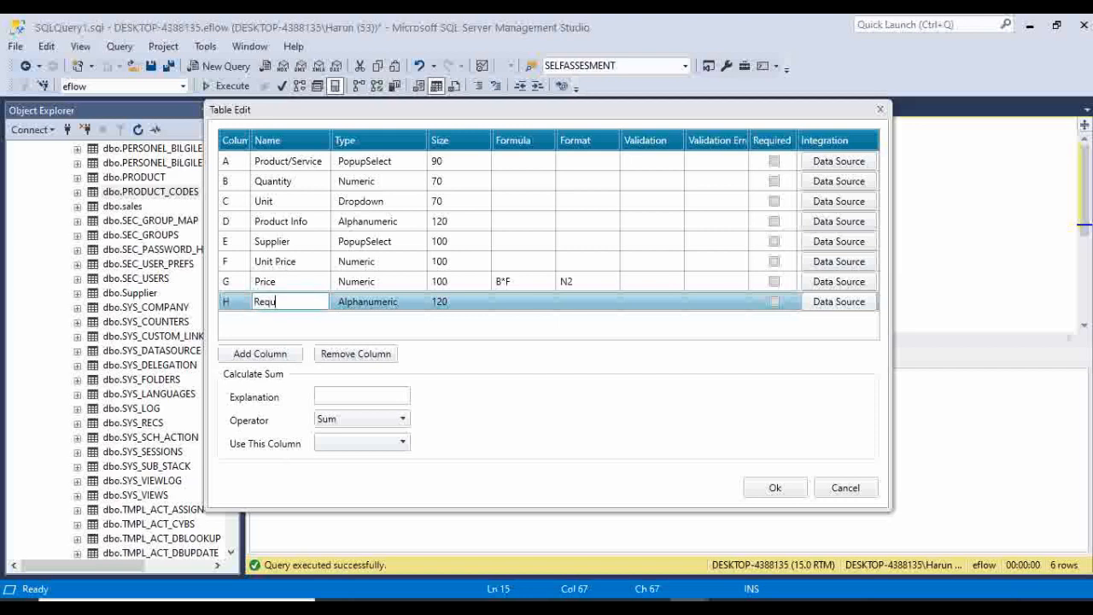
pyautogui.write('ested Date')
pyautogui.click(375, 301)
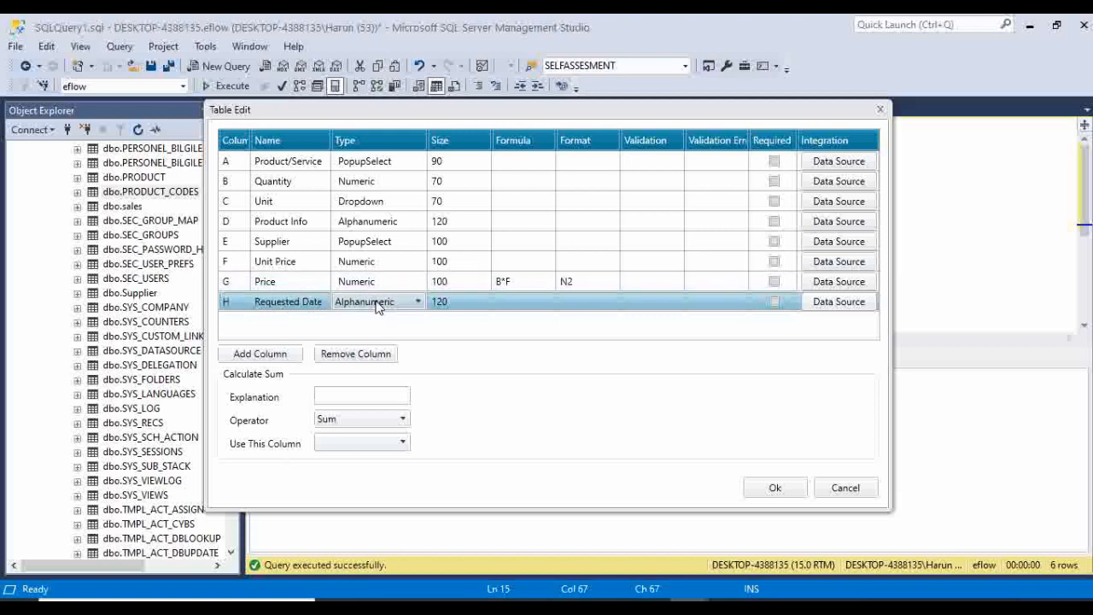
pyautogui.click(377, 302)
pyautogui.click(346, 387)
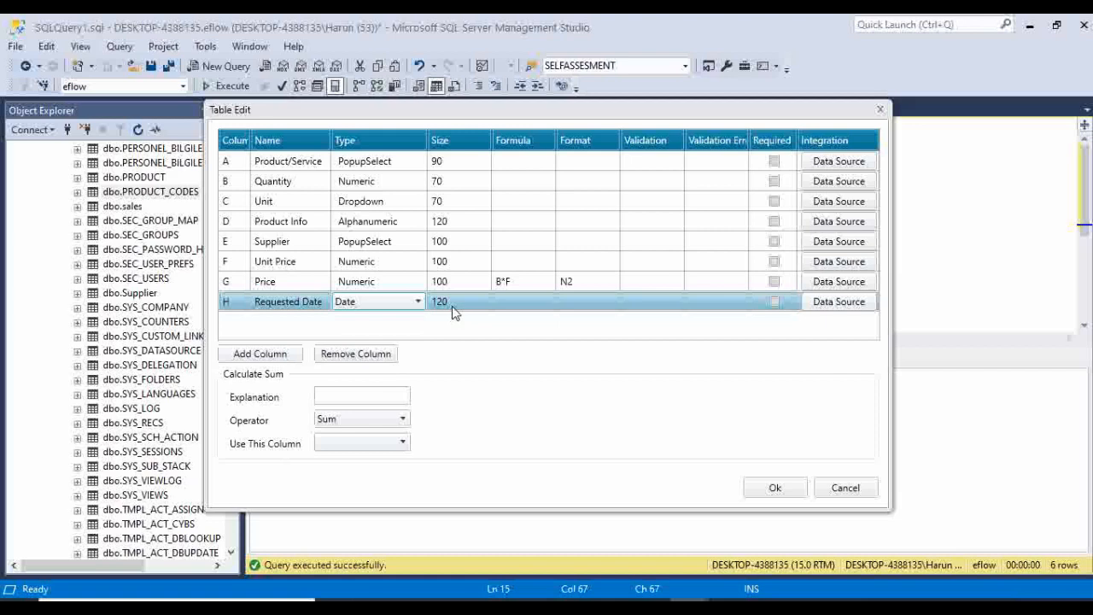
pyautogui.click(461, 304)
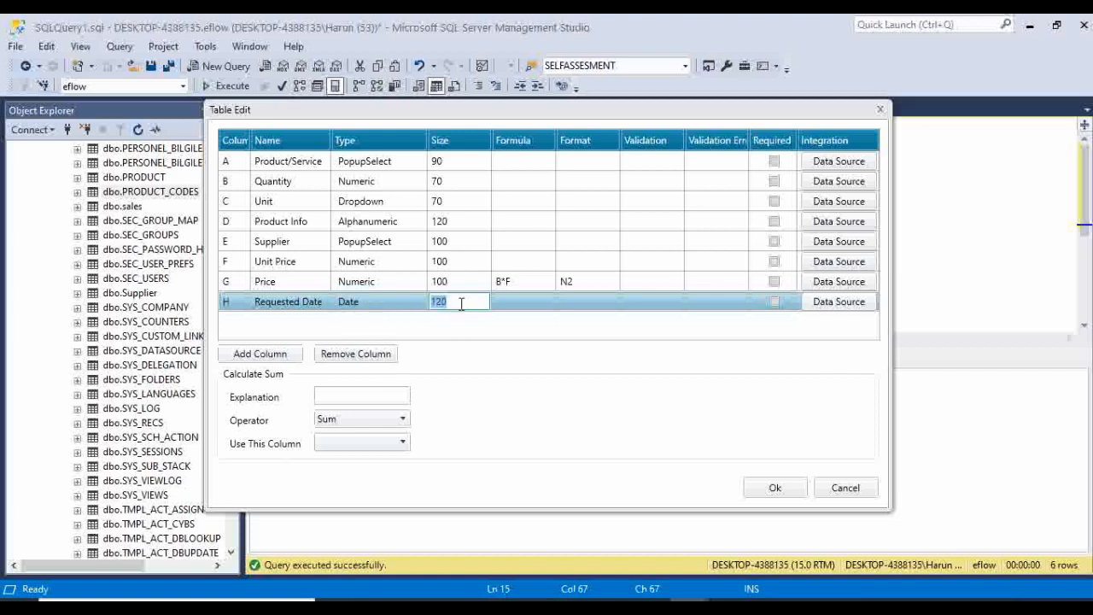
pyautogui.write('100')
# Add a ninth table column named "Delivery Date" with type Date and size 100
pyautogui.click(272, 353)
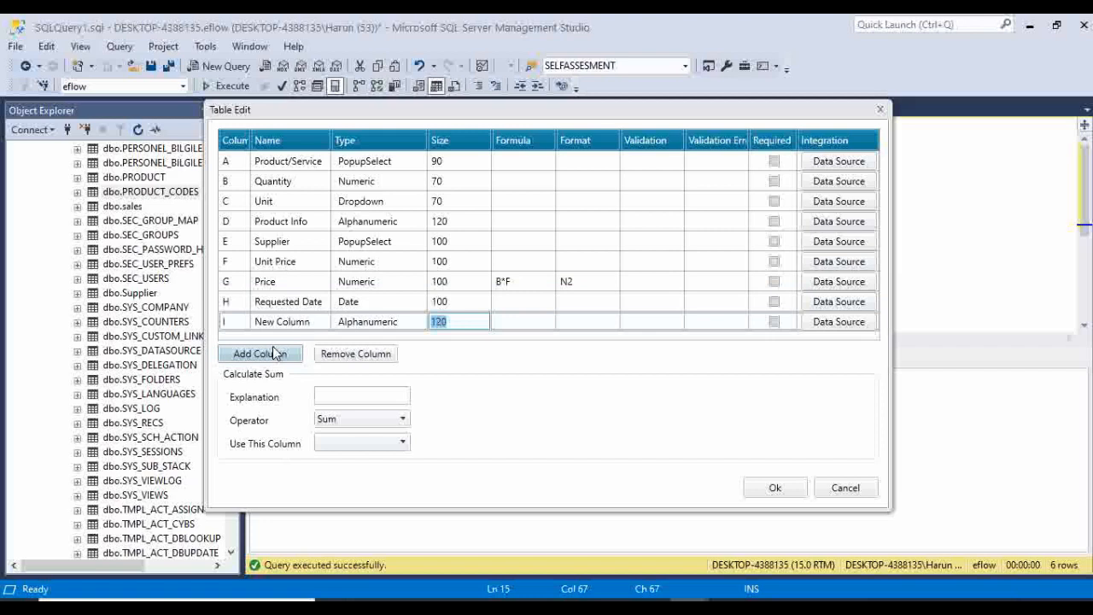
pyautogui.write('50')
pyautogui.press('BackSpace')
pyautogui.press('BackSpace')
pyautogui.write('100')
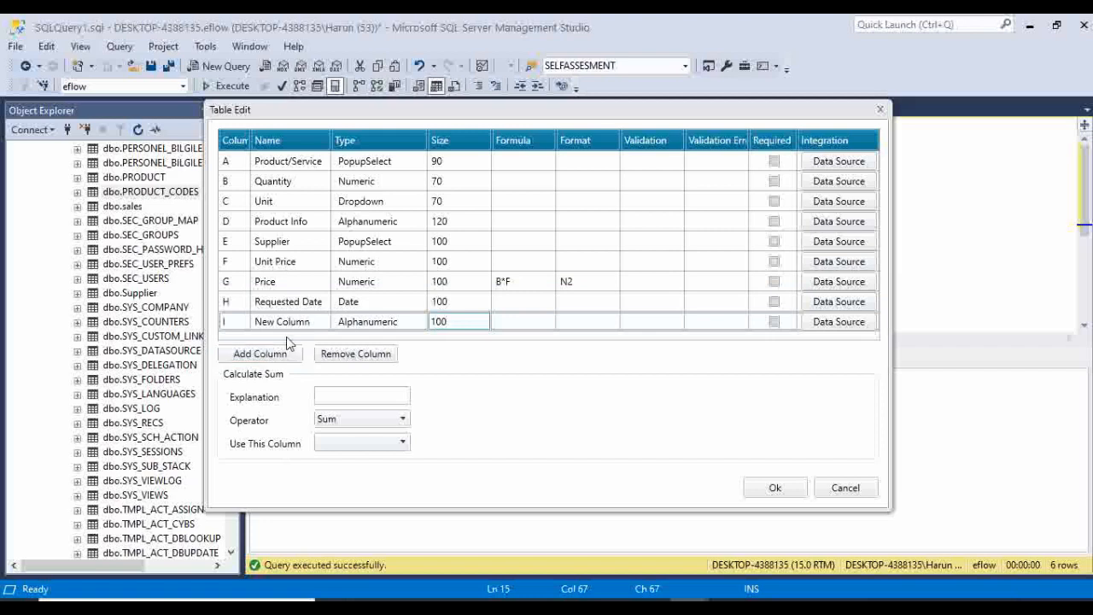
pyautogui.click(293, 322)
pyautogui.moveTo(317, 322); pyautogui.dragTo(200, 321)
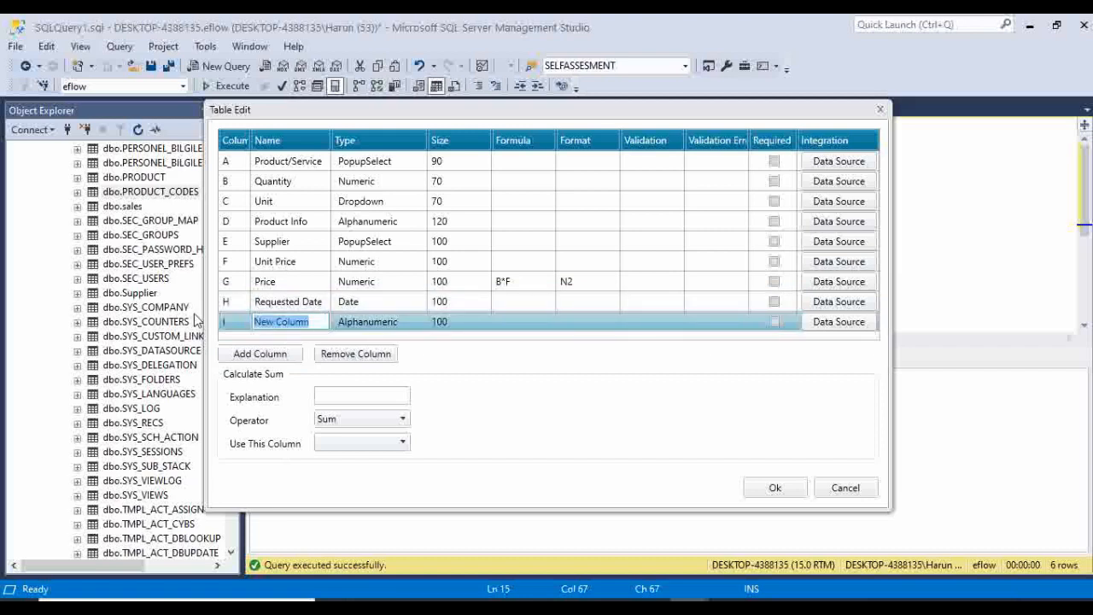
pyautogui.write('Deli')
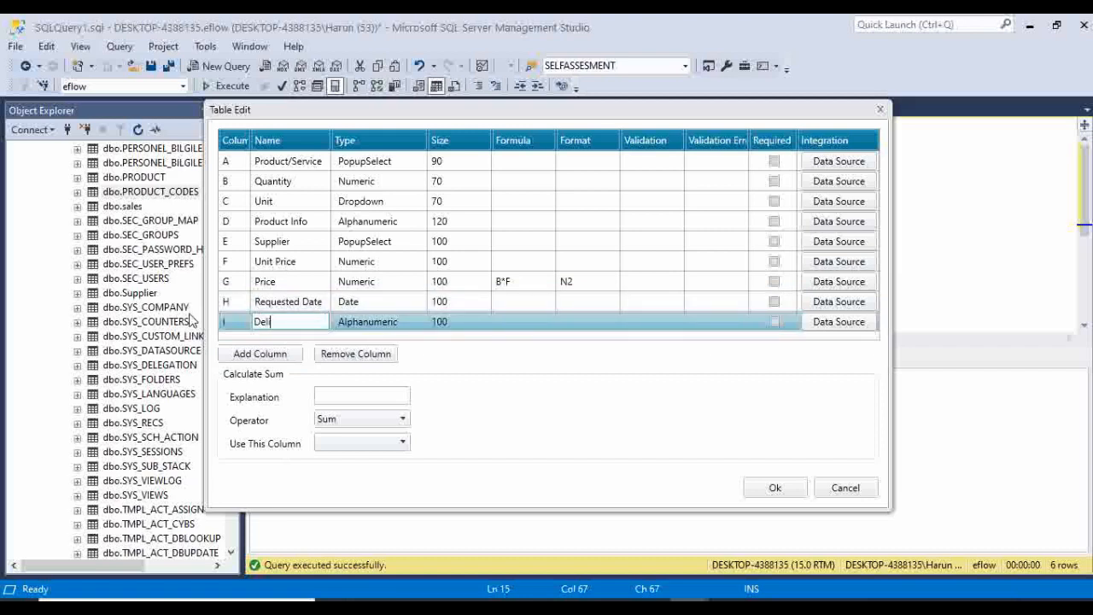
pyautogui.write('very Date')
pyautogui.click(374, 329)
pyautogui.click(373, 331)
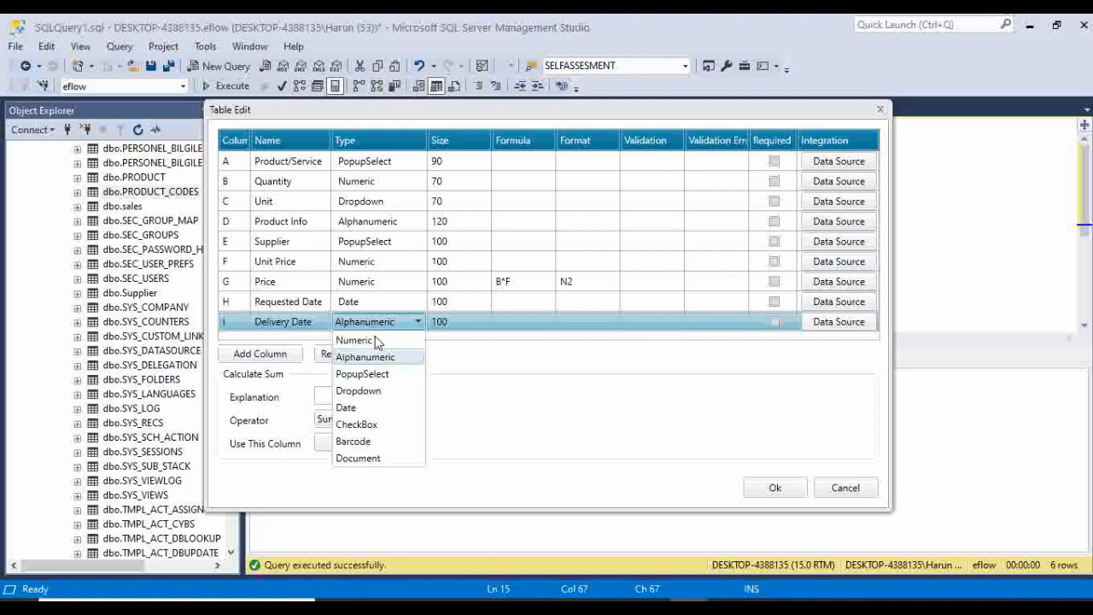
pyautogui.click(380, 407)
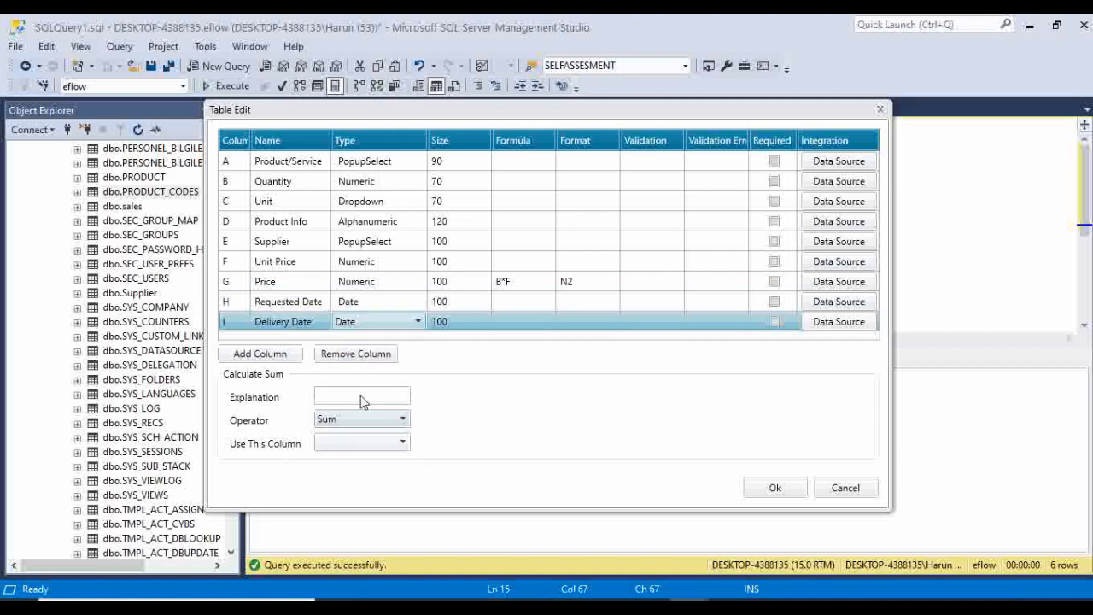
# Add a tenth table column named "Approval" with type CheckBox and size 100
pyautogui.click(280, 359)
pyautogui.click(290, 330)
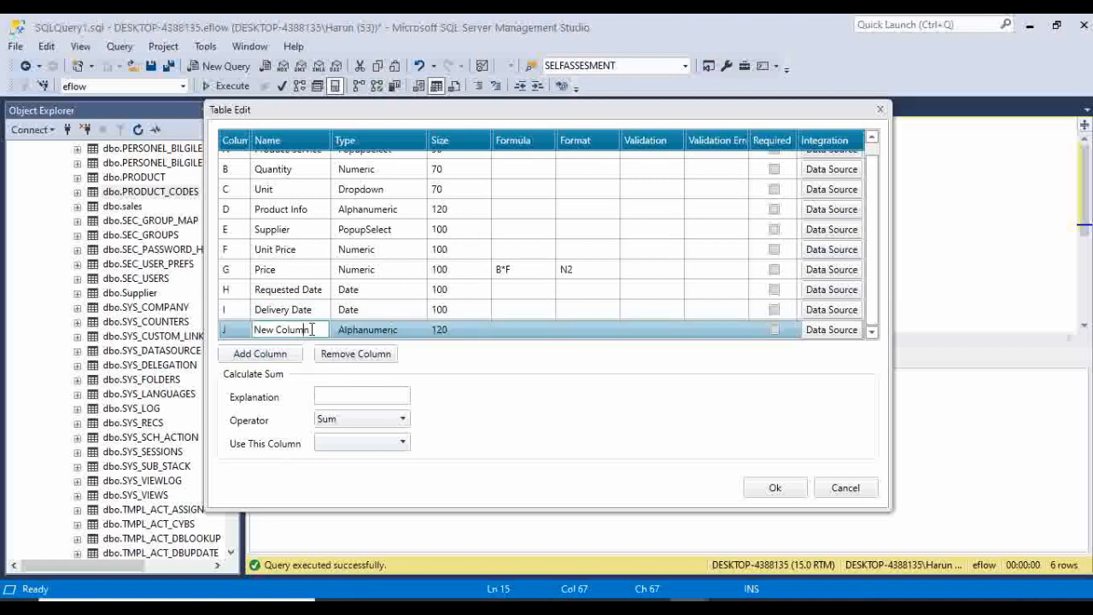
pyautogui.doubleClick(285, 329)
pyautogui.moveTo(266, 330); pyautogui.dragTo(223, 335)
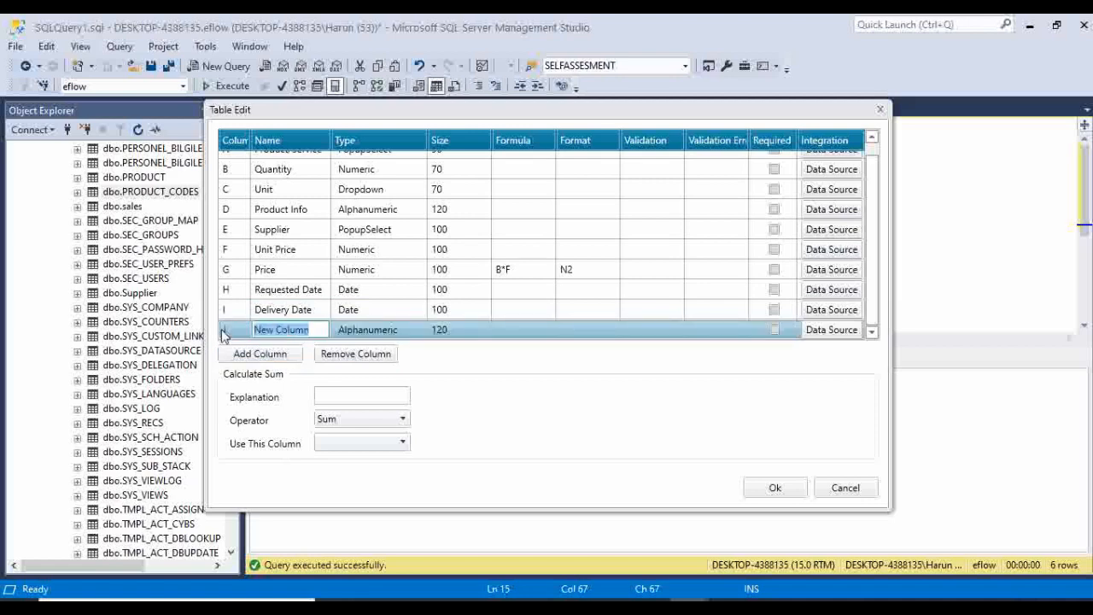
pyautogui.write('Approval')
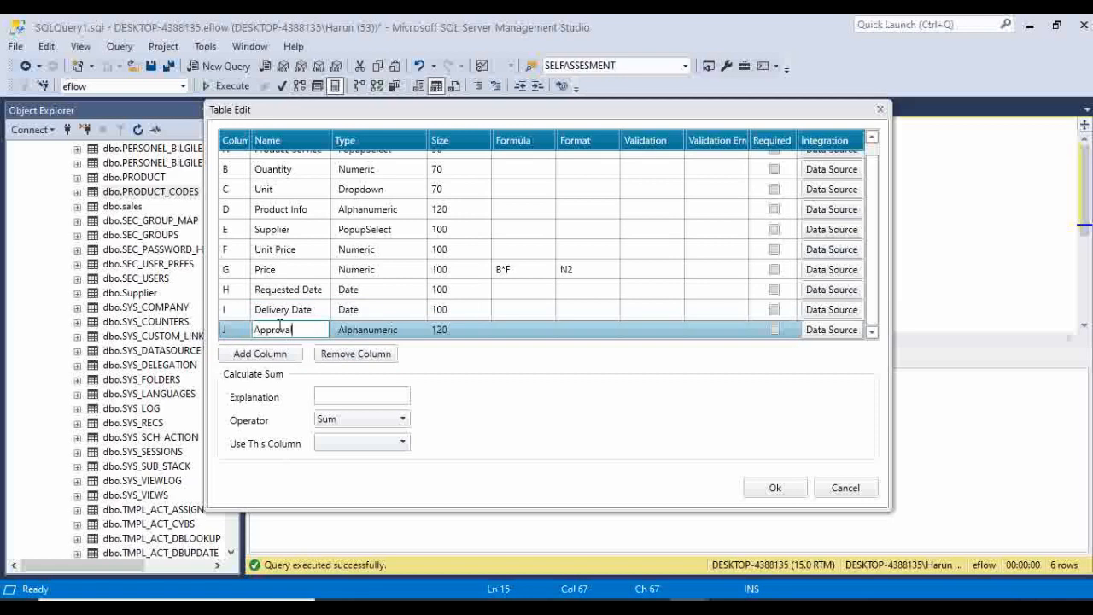
pyautogui.click(363, 332)
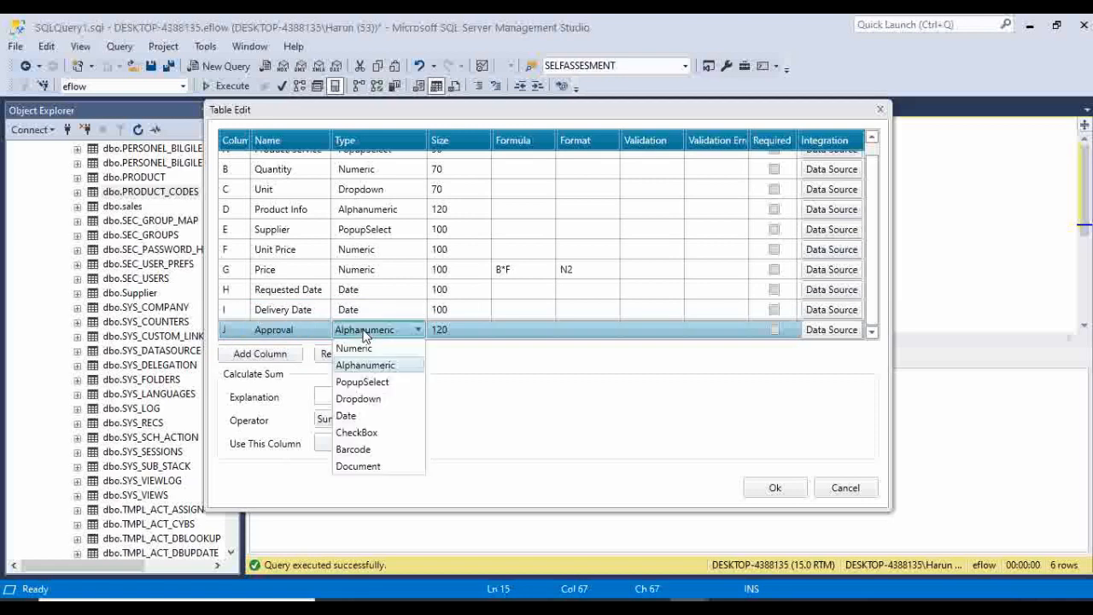
pyautogui.click(367, 432)
pyautogui.click(469, 330)
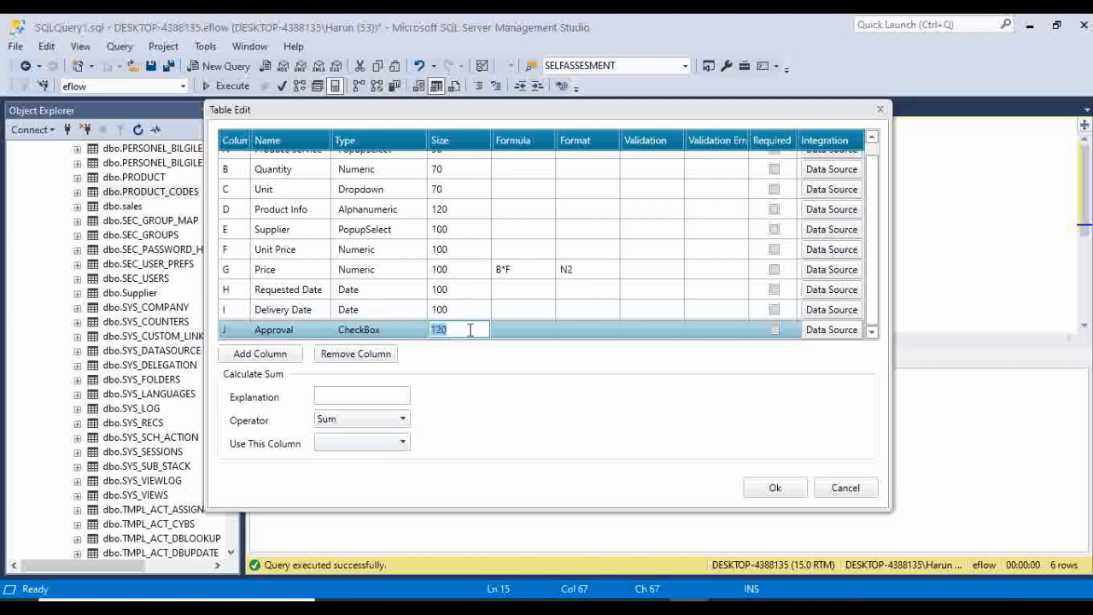
pyautogui.write('100')
pyautogui.click(462, 297)
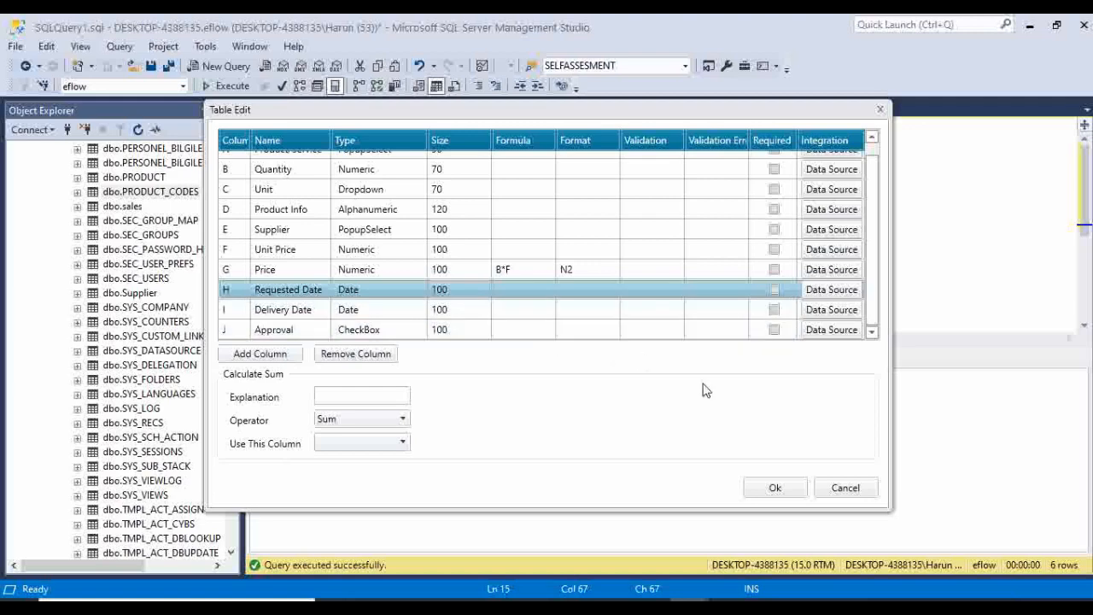
# Choose column G (Price) as the column used by the table's sum calculation
pyautogui.scroll(1, 573, 278)
pyautogui.scroll(-1, 573, 278)
pyautogui.scroll(1, 573, 279)
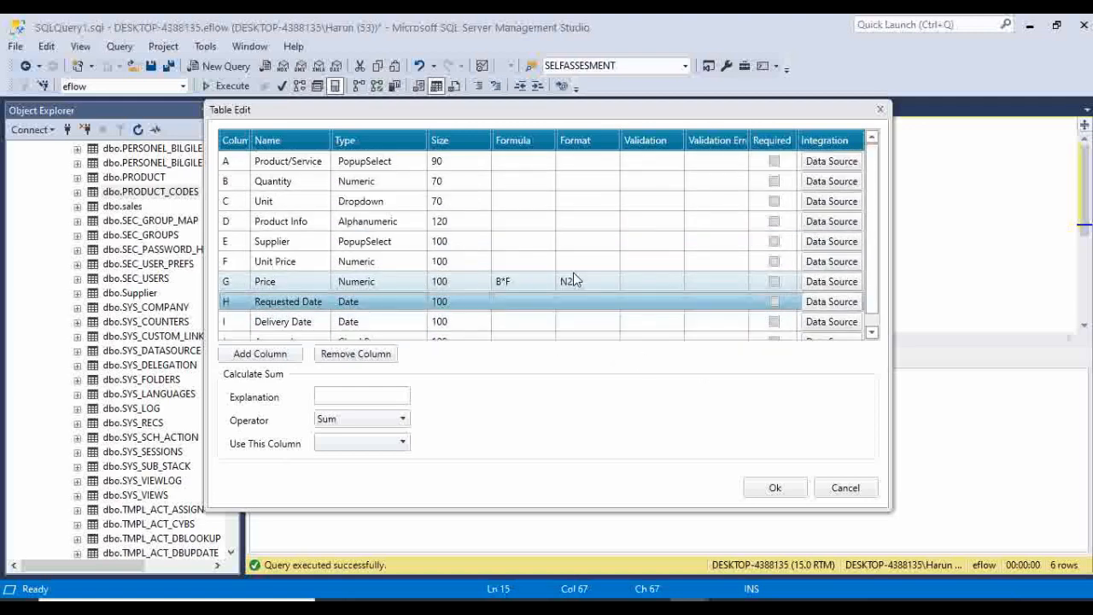
pyautogui.scroll(-1, 573, 278)
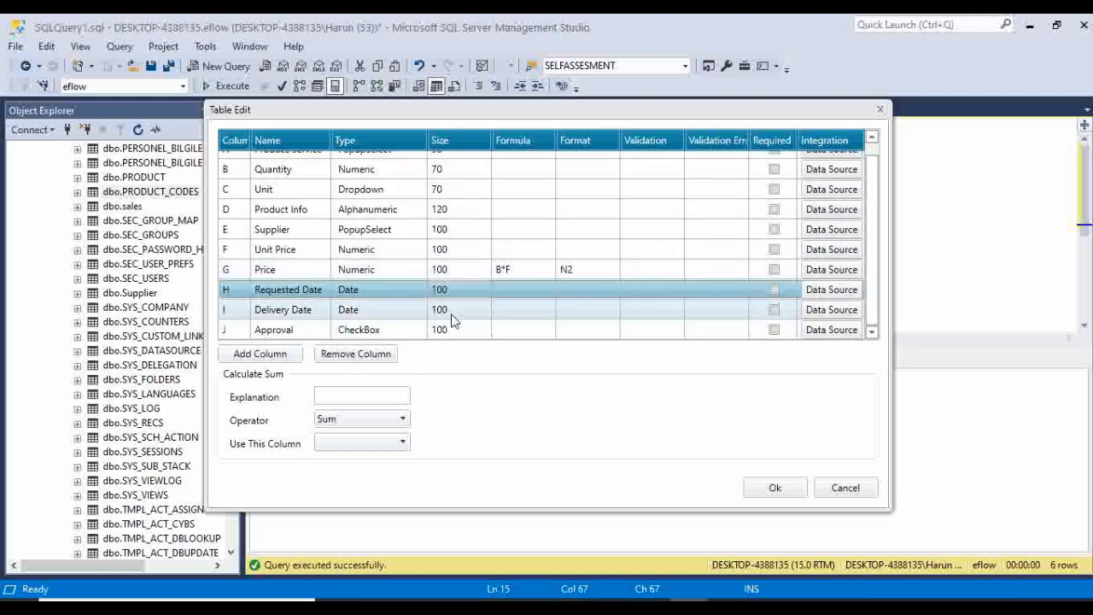
pyautogui.click(362, 401)
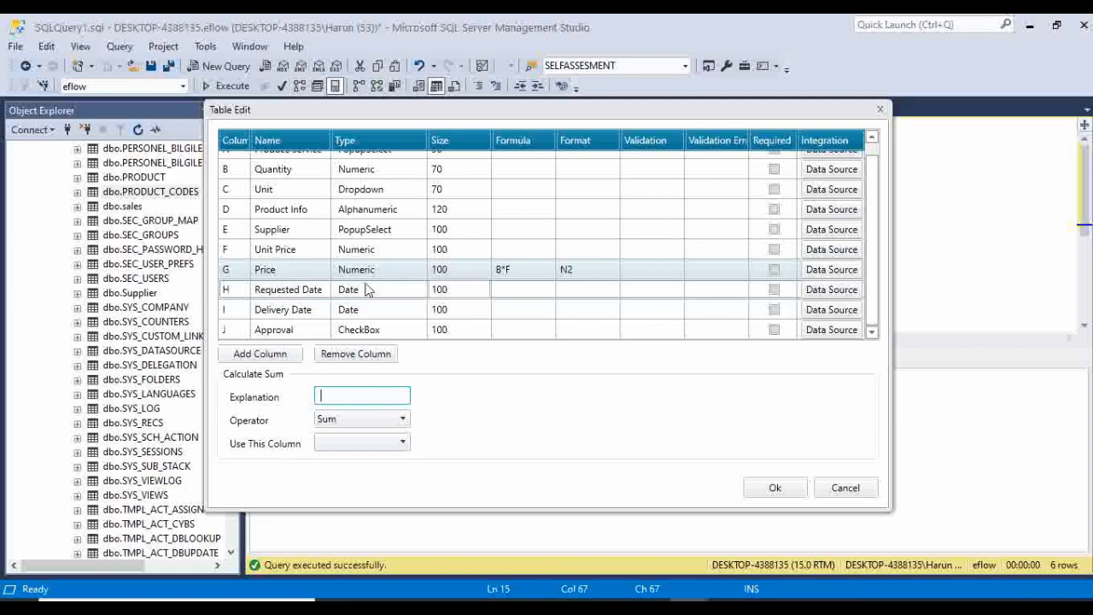
pyautogui.click(376, 444)
pyautogui.click(362, 562)
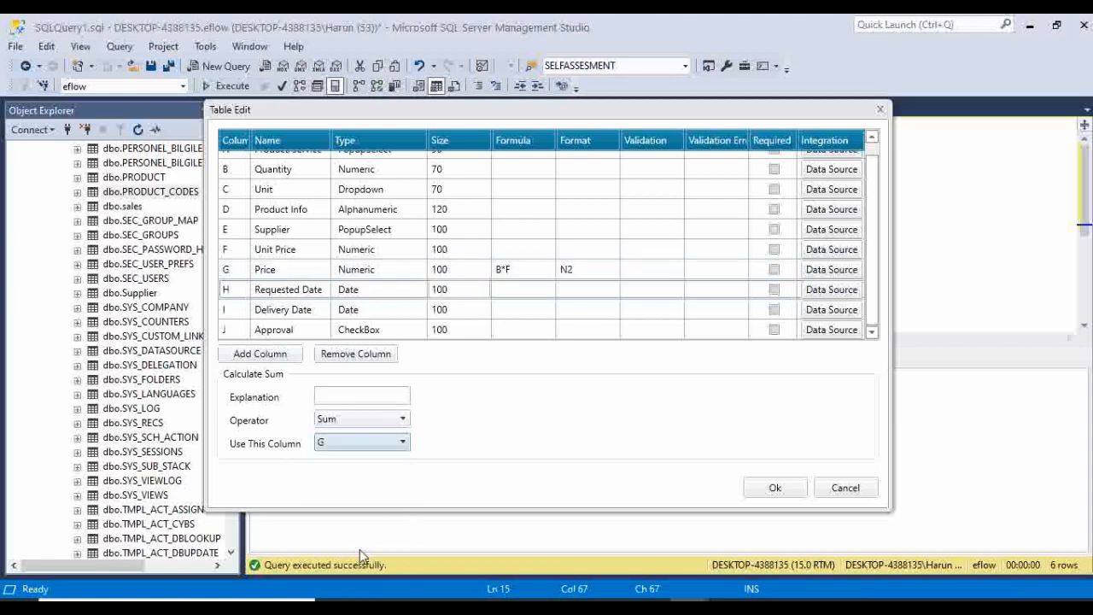
# Set the table's sum explanation to "TOTAL SUM" and accept the table definition and the element's properties
pyautogui.click(381, 401)
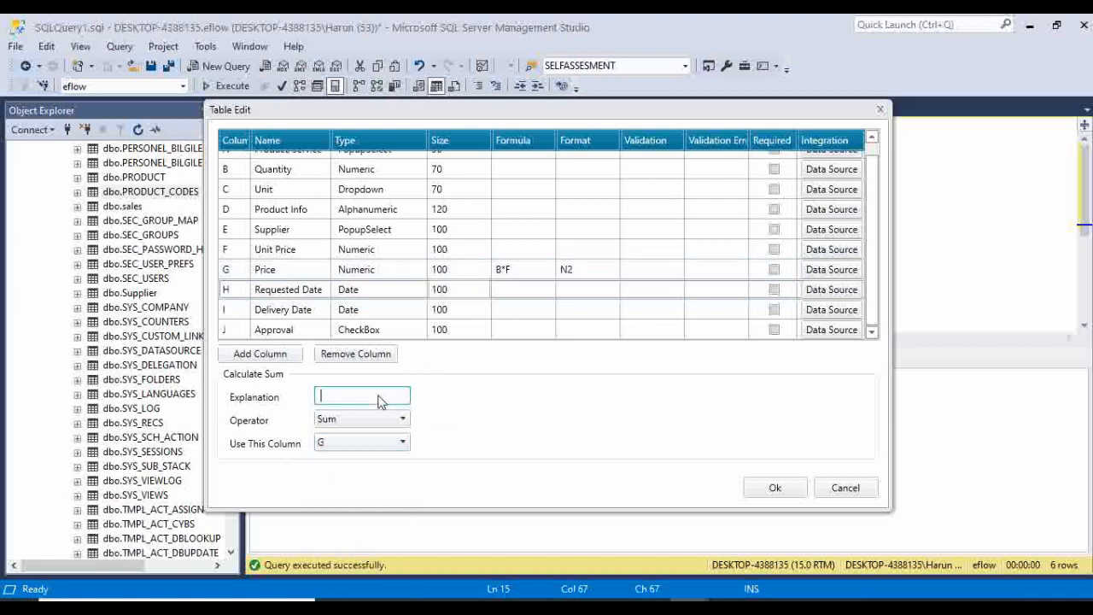
pyautogui.write('TOTAL SUM')
pyautogui.click(773, 491)
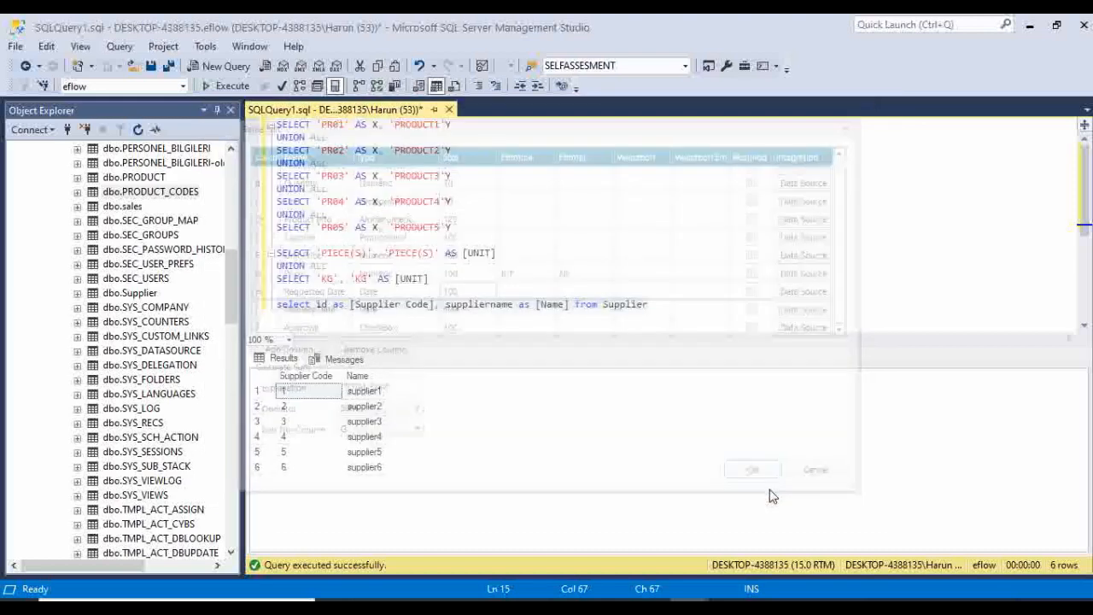
pyautogui.click(636, 458)
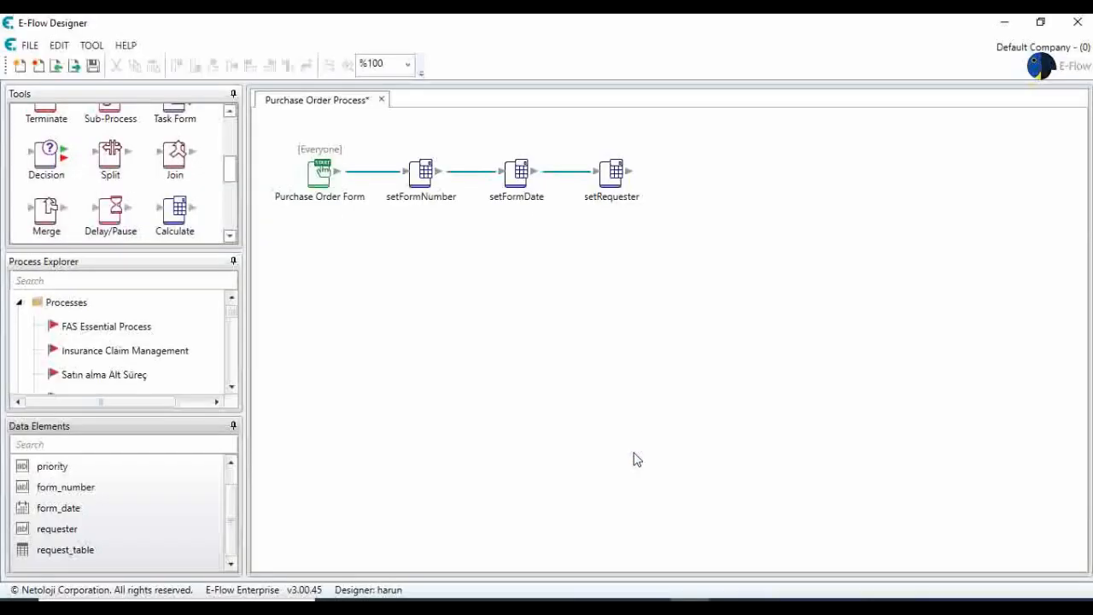
# Add a Calculate step named setStatus that sets the status element to the expression "Entering Request Details", including the quotation marks
pyautogui.click(614, 179)
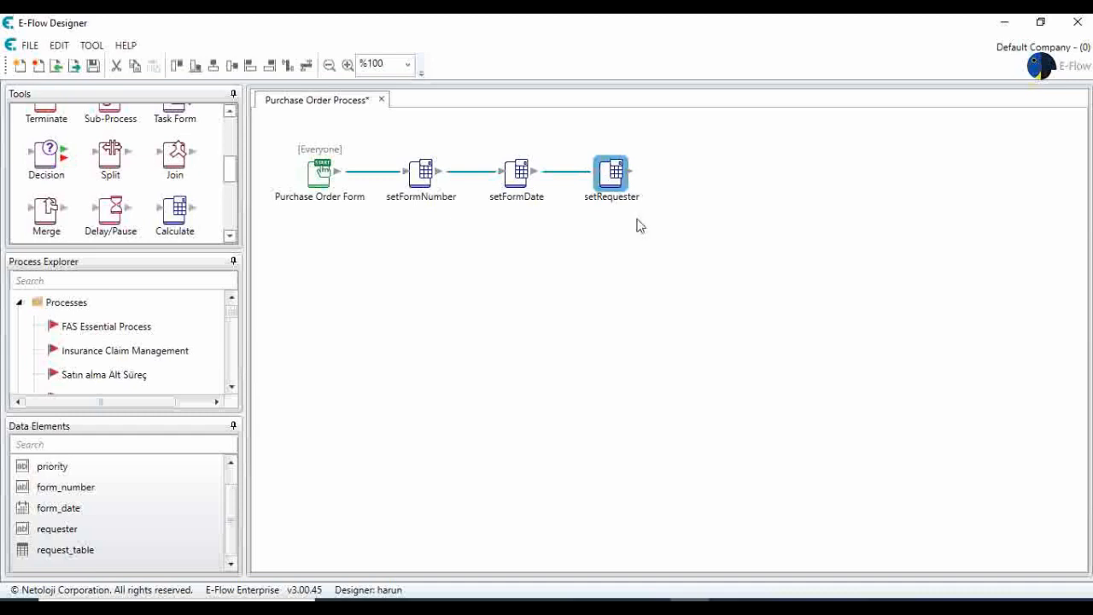
pyautogui.moveTo(178, 218); pyautogui.dragTo(543, 239)
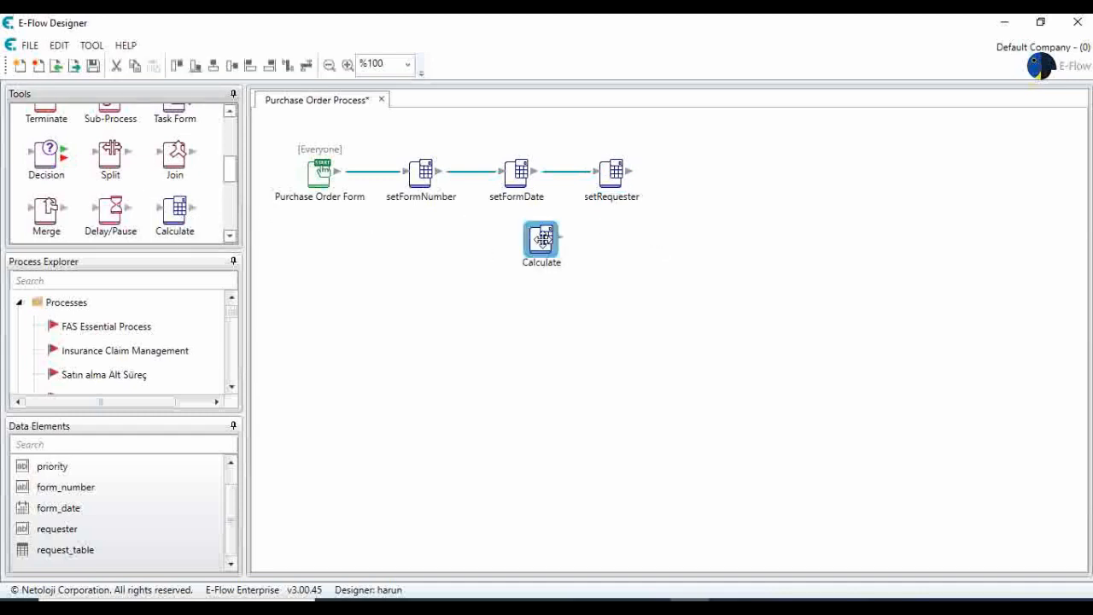
pyautogui.doubleClick(543, 240)
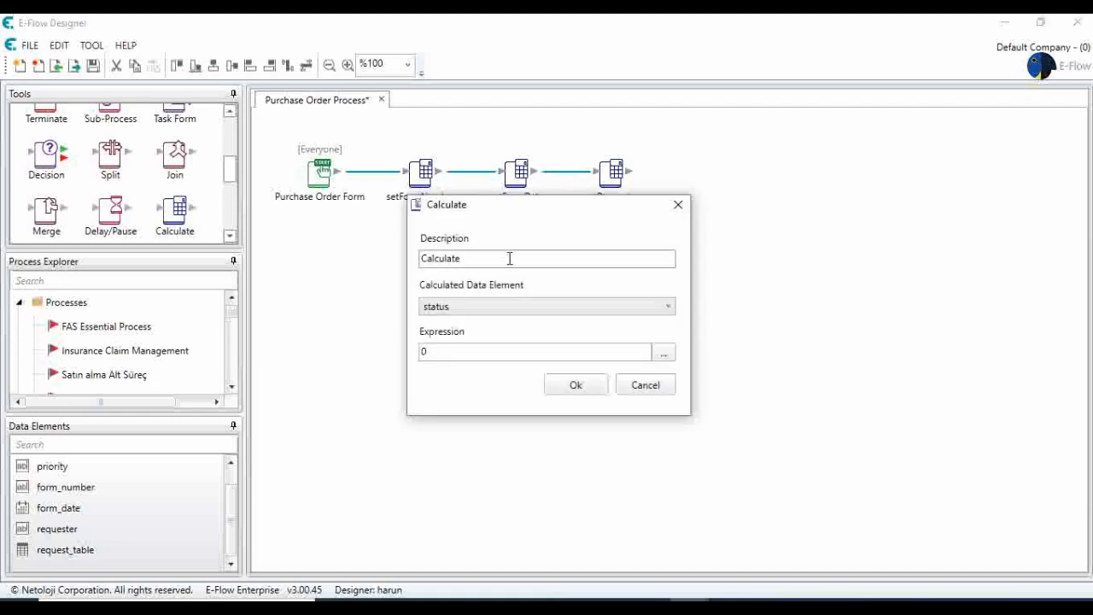
pyautogui.moveTo(442, 351); pyautogui.dragTo(373, 354)
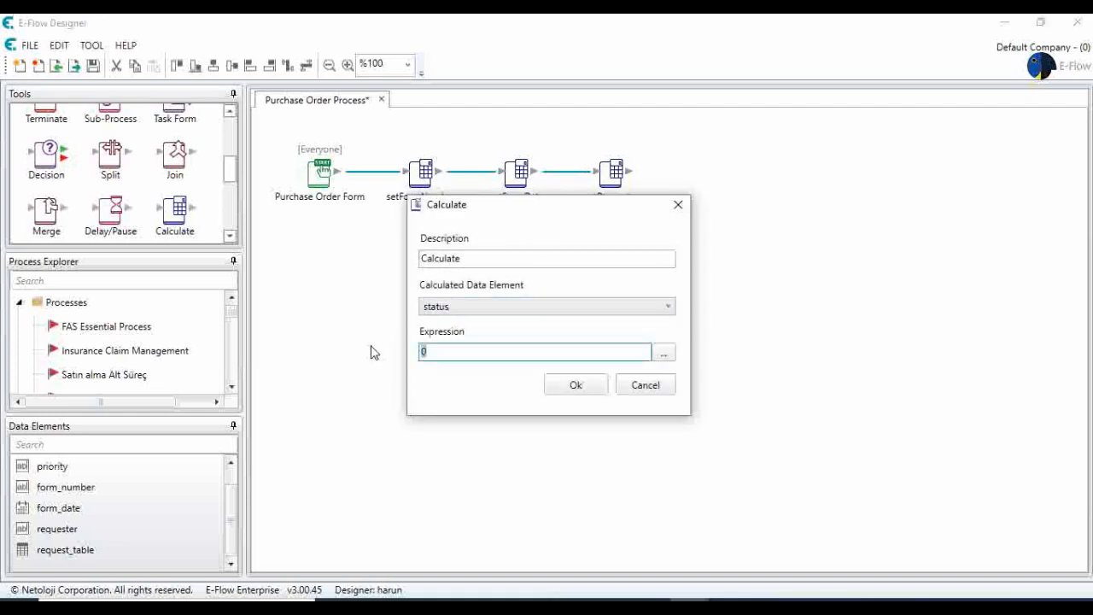
pyautogui.write('1ev')
pyautogui.press('BackSpace')
pyautogui.press('BackSpace')
pyautogui.write('Entering Request Details')
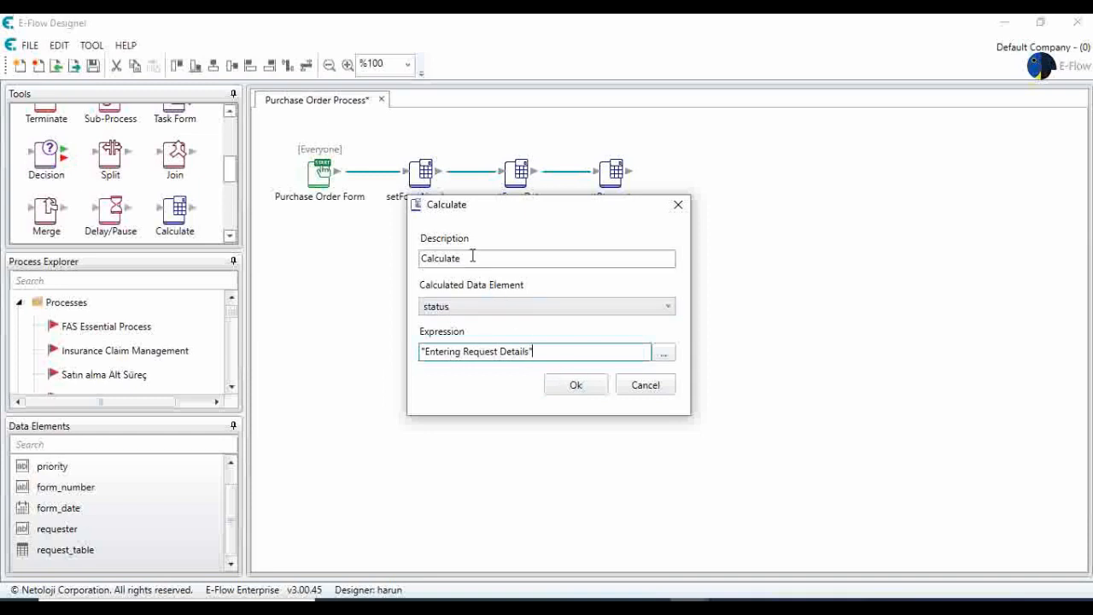
pyautogui.moveTo(472, 258); pyautogui.dragTo(361, 258)
pyautogui.write('set')
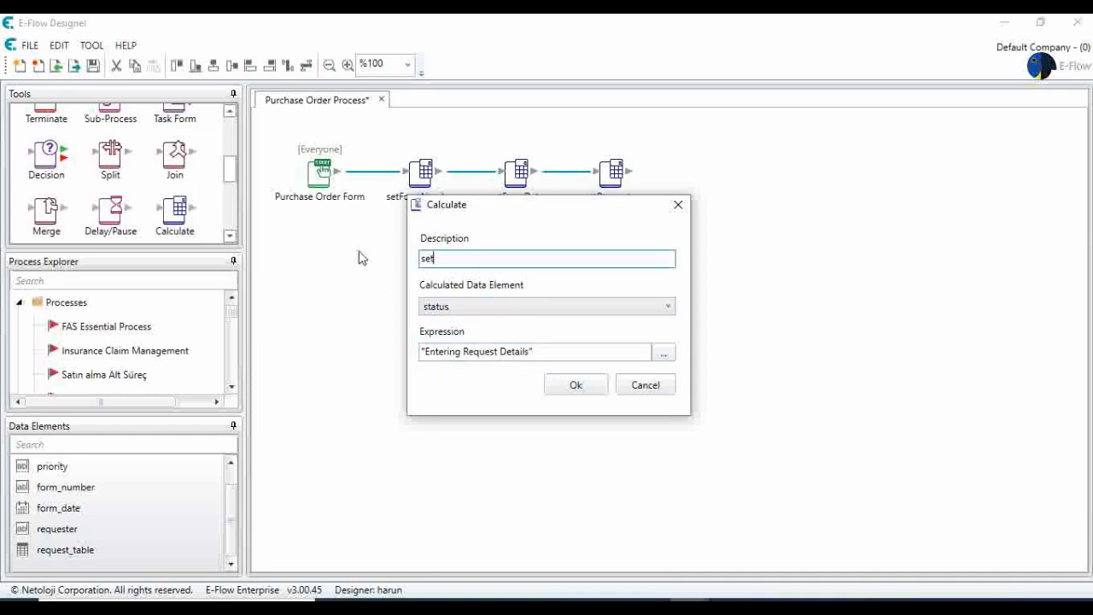
pyautogui.write('Status')
pyautogui.click(587, 385)
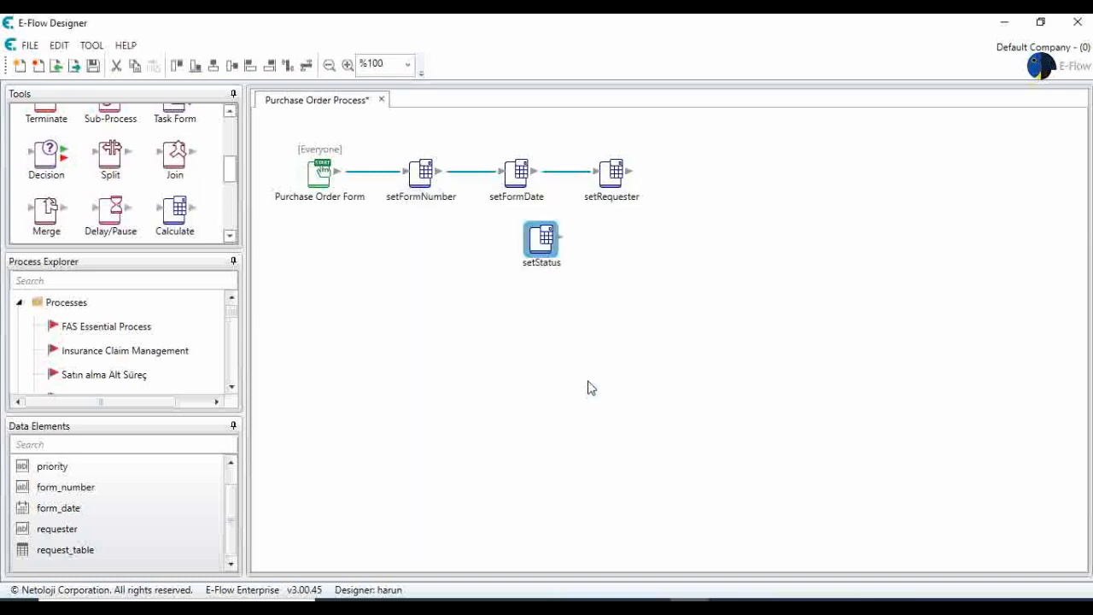
# Place setStatus at the end of the flow, connected after setRequester, and save the process
pyautogui.moveTo(542, 239); pyautogui.dragTo(710, 173)
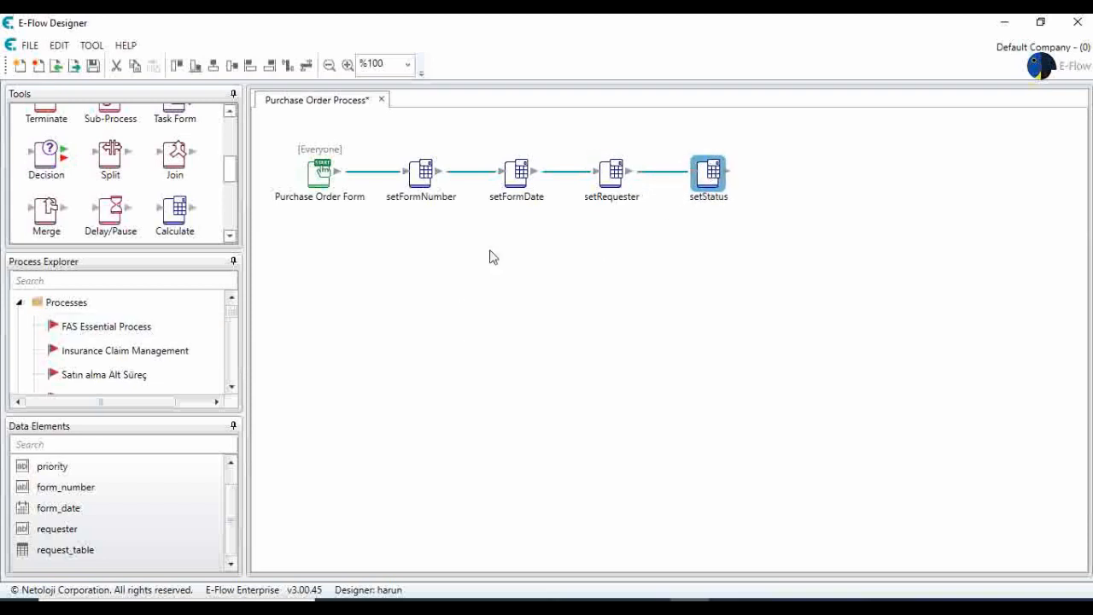
pyautogui.click(93, 69)
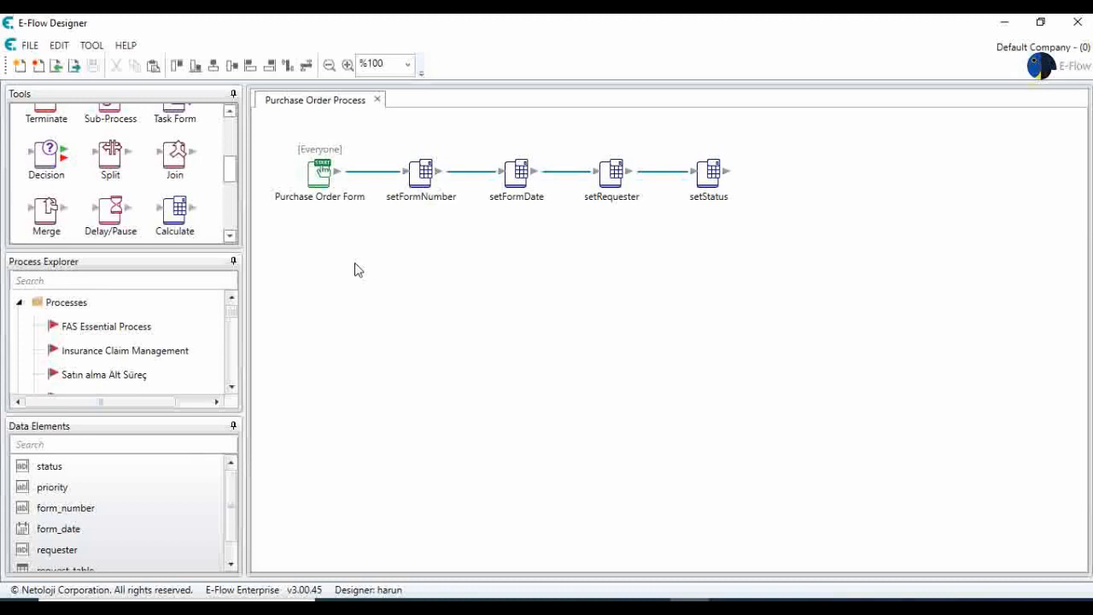
# Add another Calculate step below the flow and replace its default expression with the HideTableColumn function
pyautogui.moveTo(178, 213); pyautogui.dragTo(560, 264)
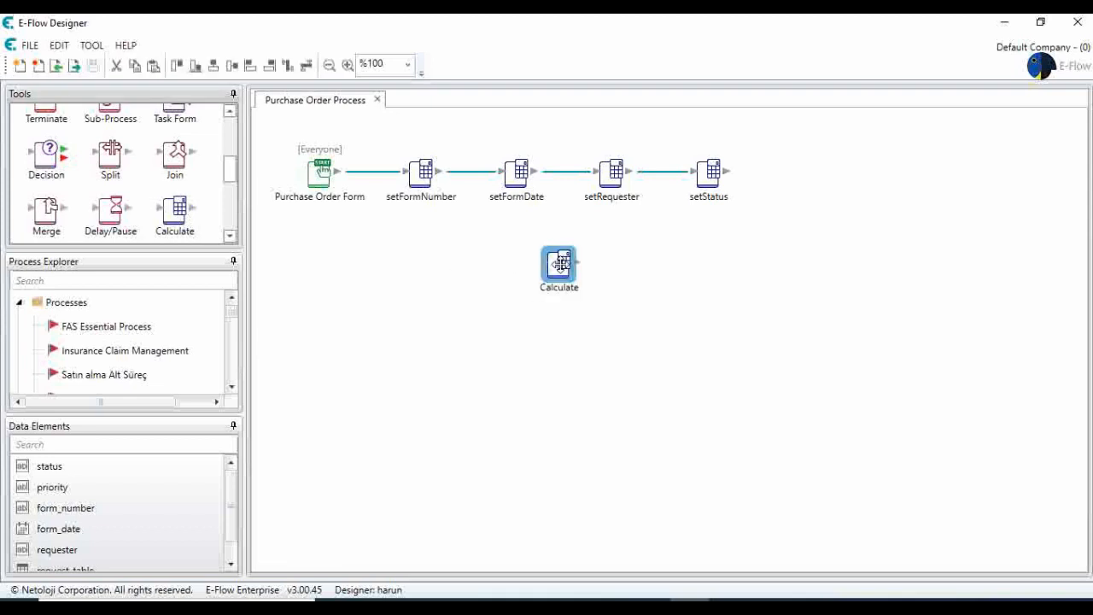
pyautogui.doubleClick(560, 264)
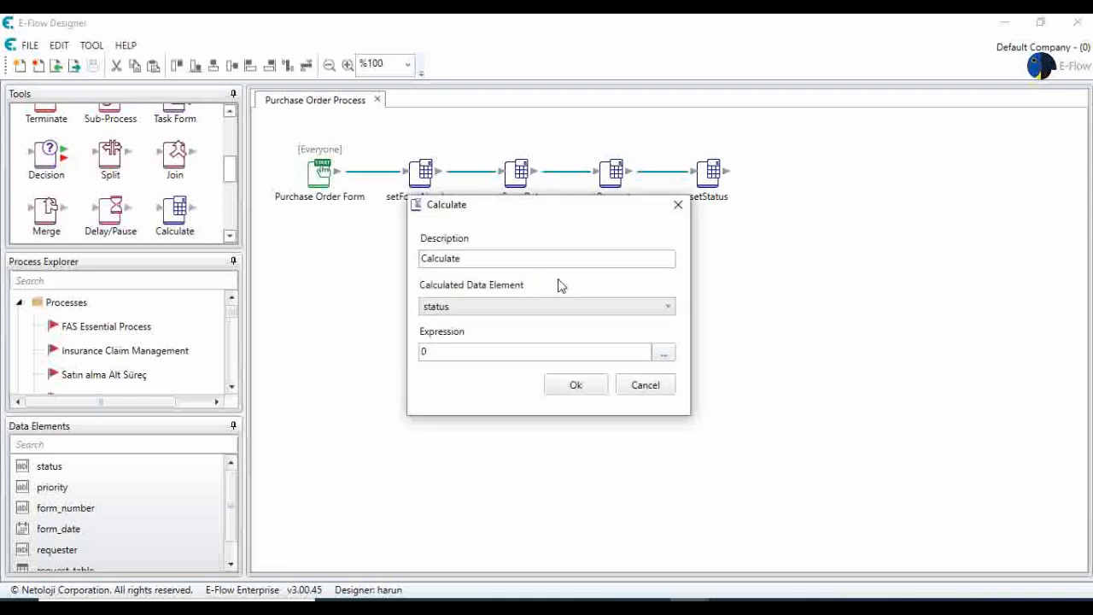
pyautogui.click(662, 353)
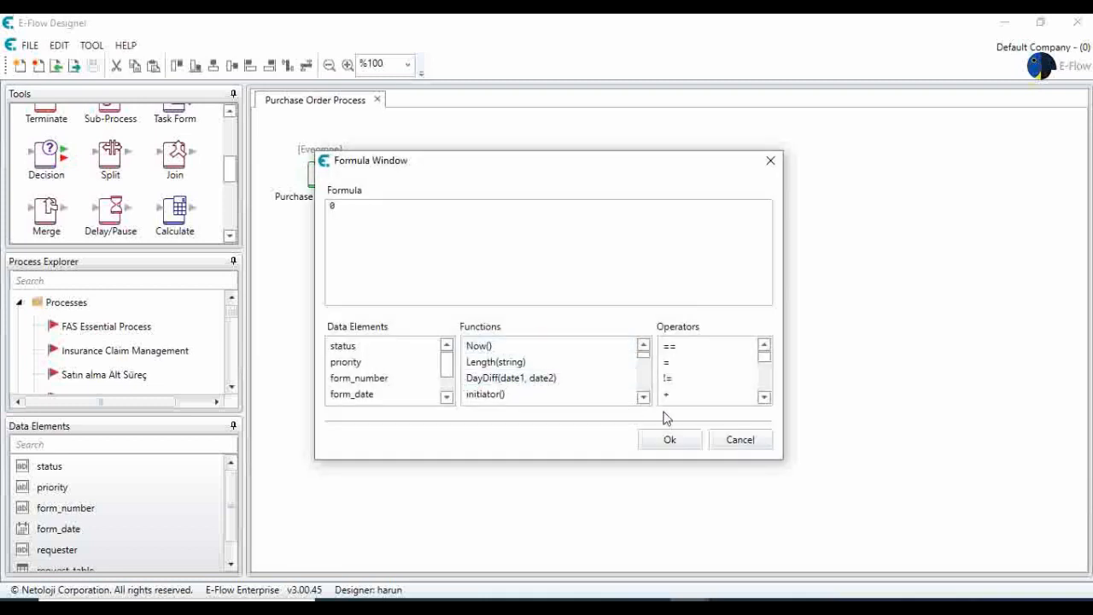
pyautogui.click(578, 364)
pyautogui.press('h')
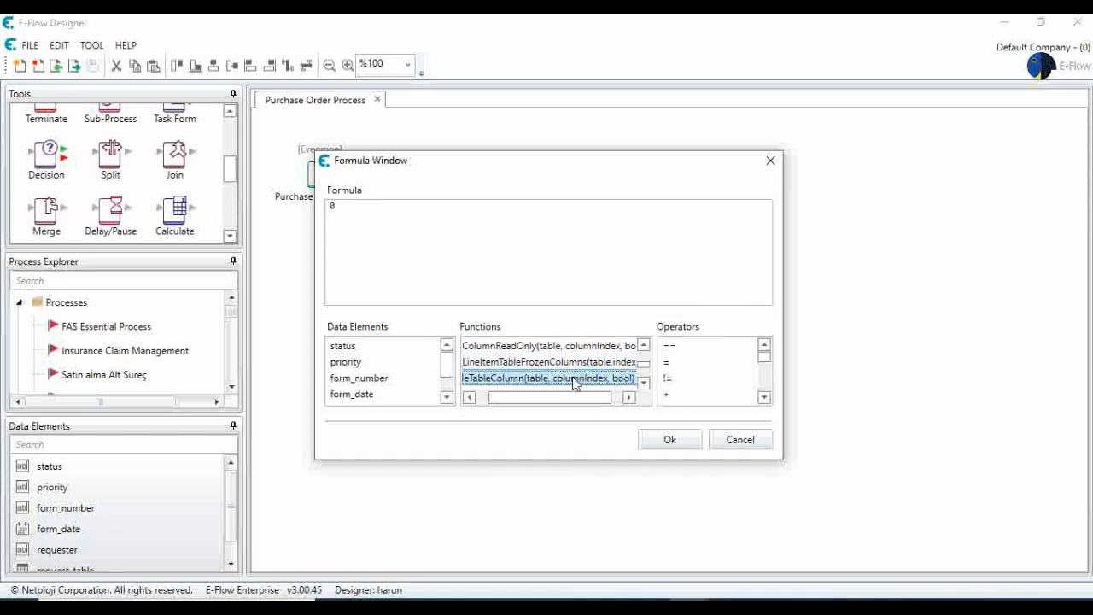
pyautogui.doubleClick(575, 382)
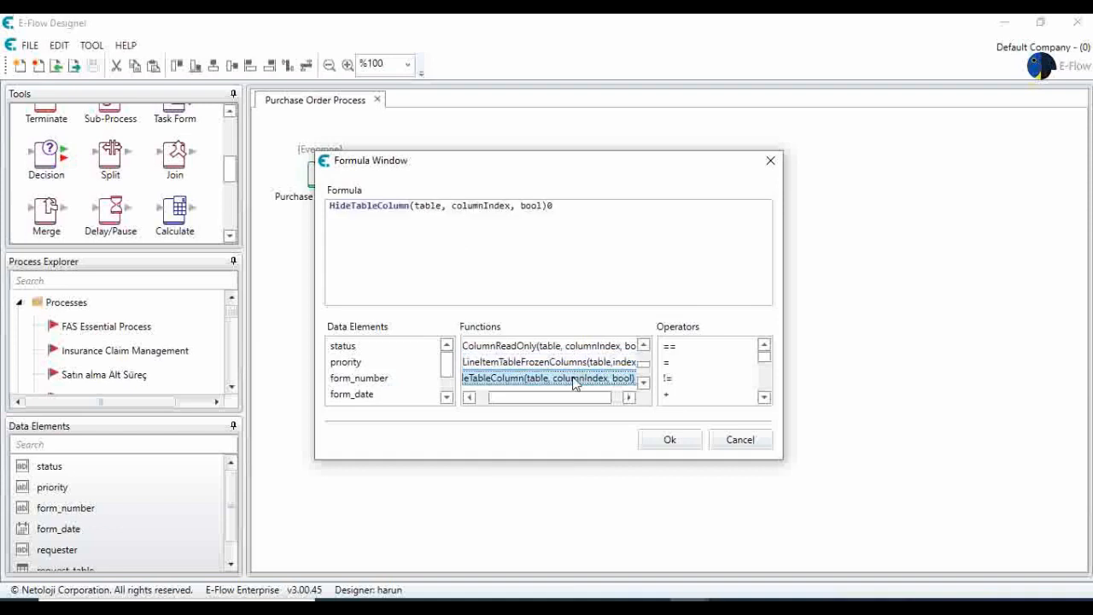
pyautogui.click(553, 206)
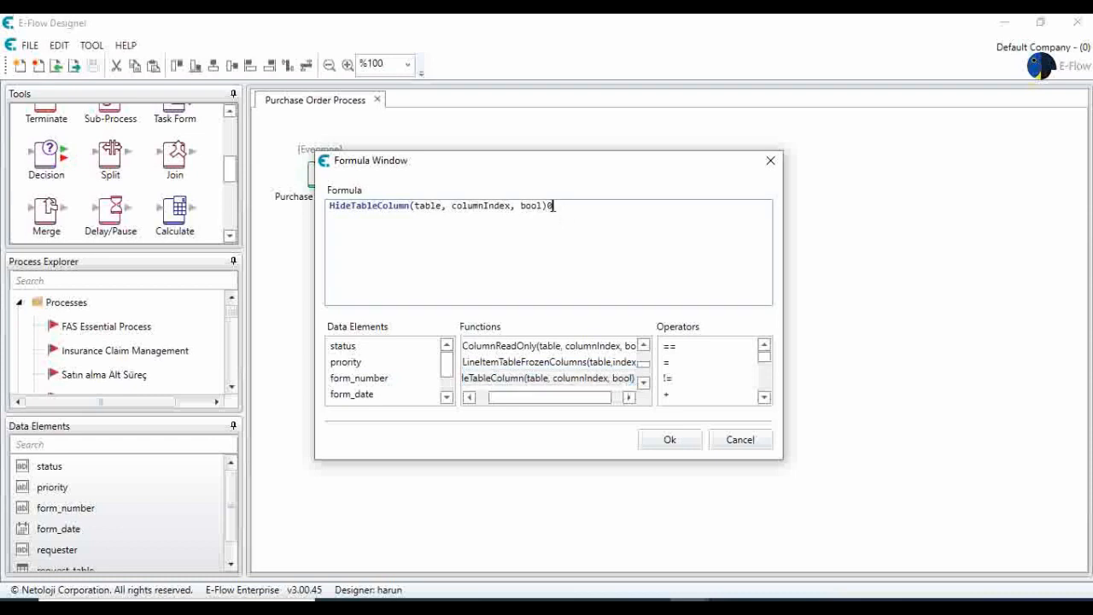
pyautogui.press('BackSpace')
# Replace the table argument of HideTableColumn with the request_table data element and accept the Calculate step
pyautogui.doubleClick(421, 208)
pyautogui.click(446, 398)
pyautogui.click(446, 398)
pyautogui.click(422, 396)
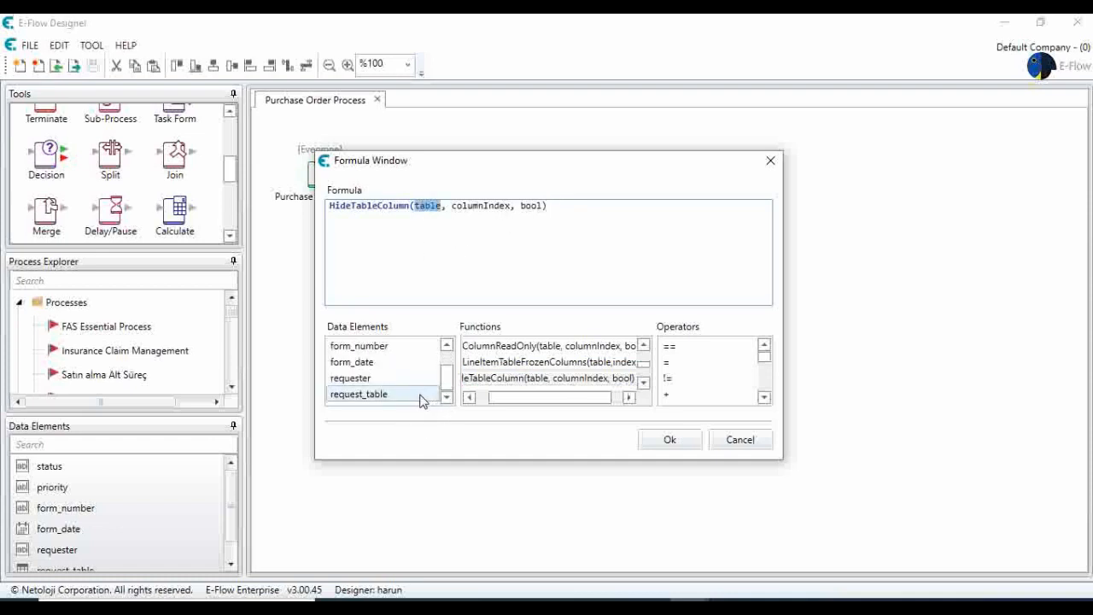
pyautogui.doubleClick(422, 396)
pyautogui.click(521, 205)
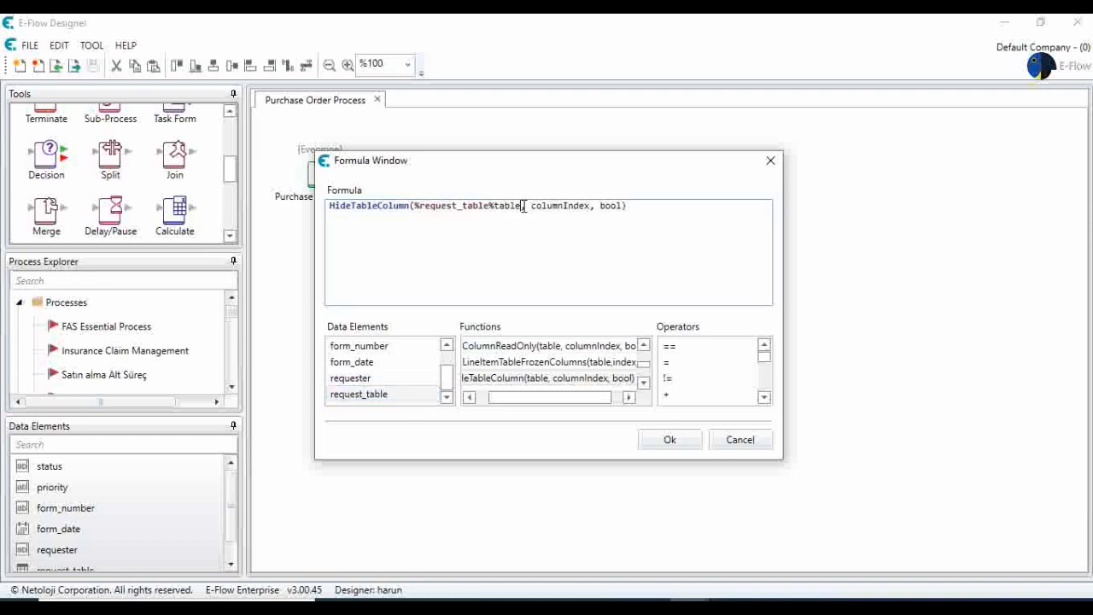
pyautogui.press('BackSpace')
pyautogui.press('BackSpace')
pyautogui.press('BackSpace')
pyautogui.press('BackSpace')
pyautogui.press('BackSpace')
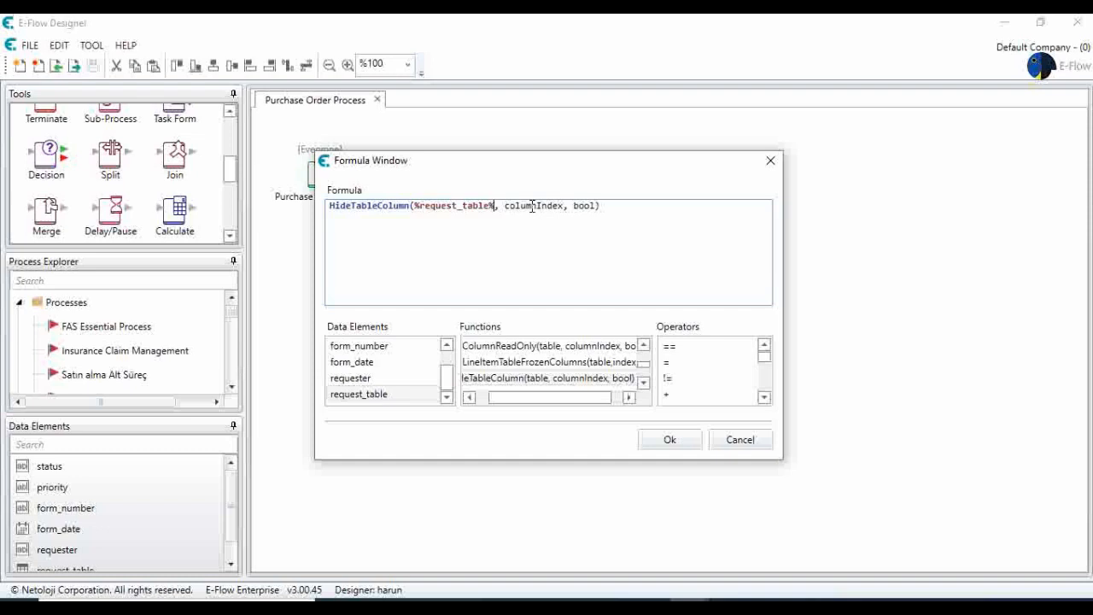
pyautogui.click(502, 204)
pyautogui.click(670, 440)
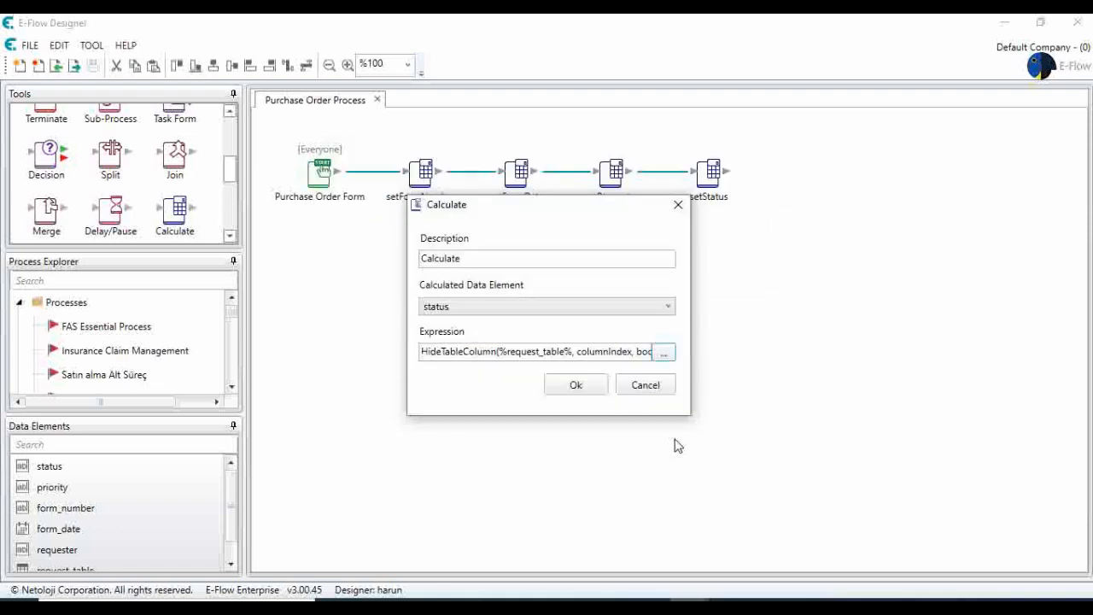
pyautogui.click(579, 385)
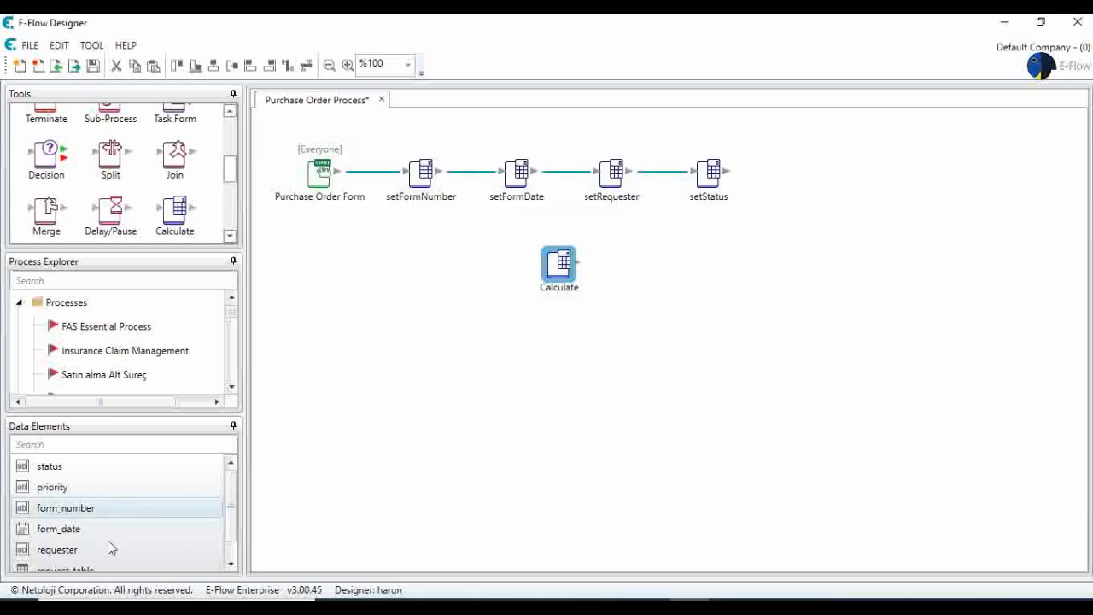
# Review the order of the columns in the request_table definition to work out their indexes
pyautogui.doubleClick(76, 568)
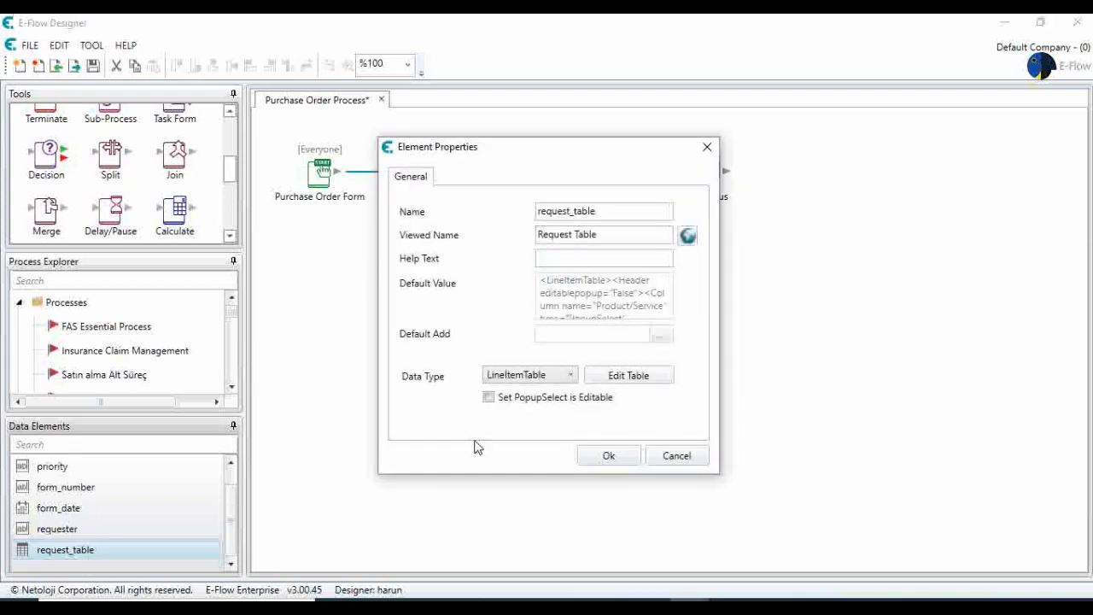
pyautogui.click(640, 376)
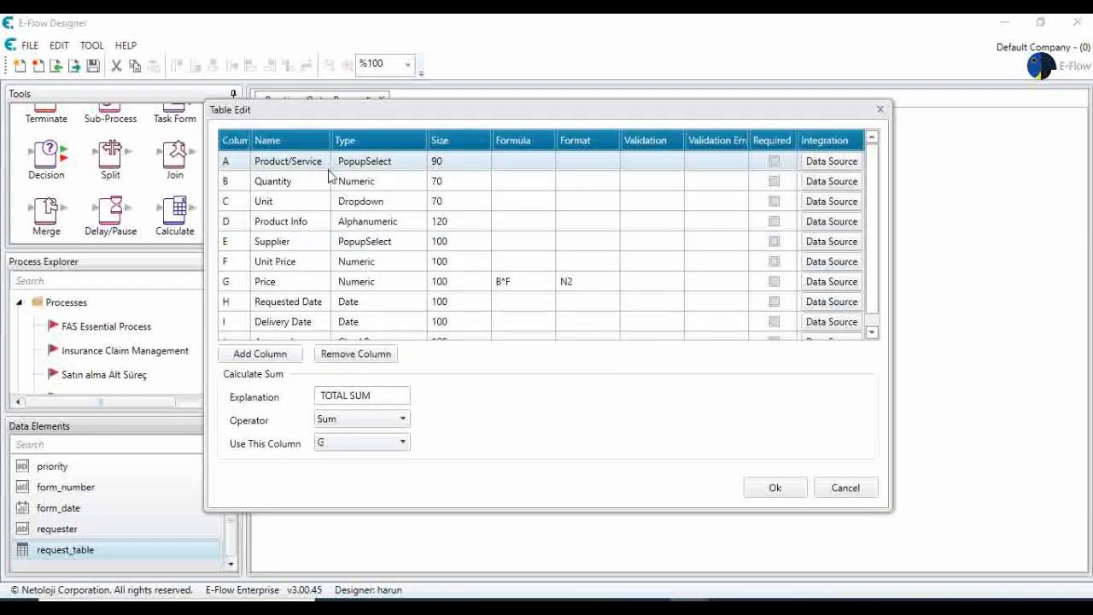
pyautogui.scroll(-1, 313, 204)
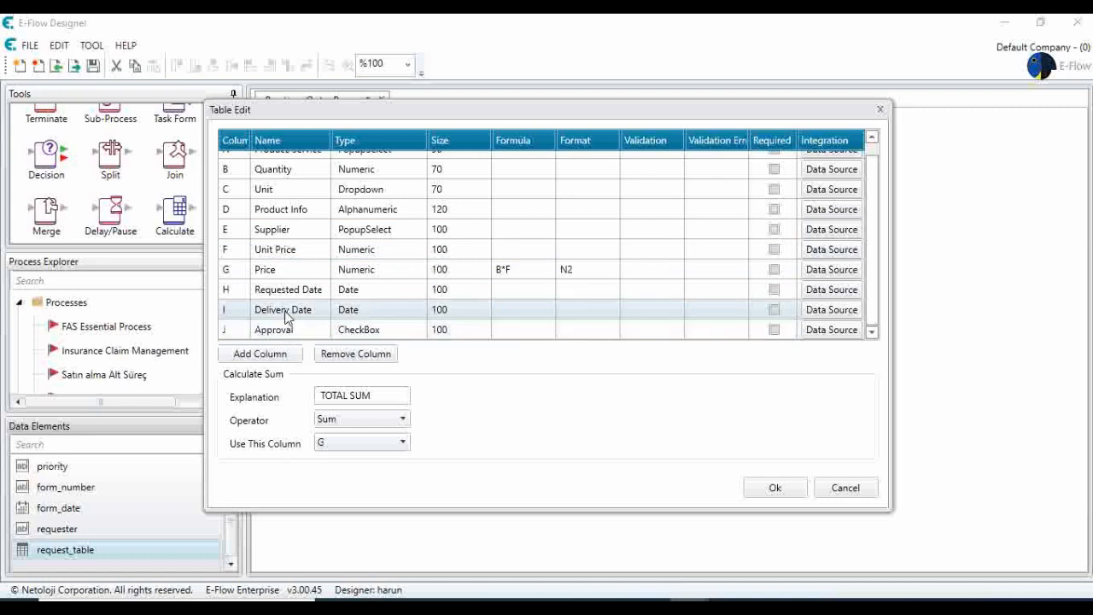
pyautogui.scroll(1, 287, 317)
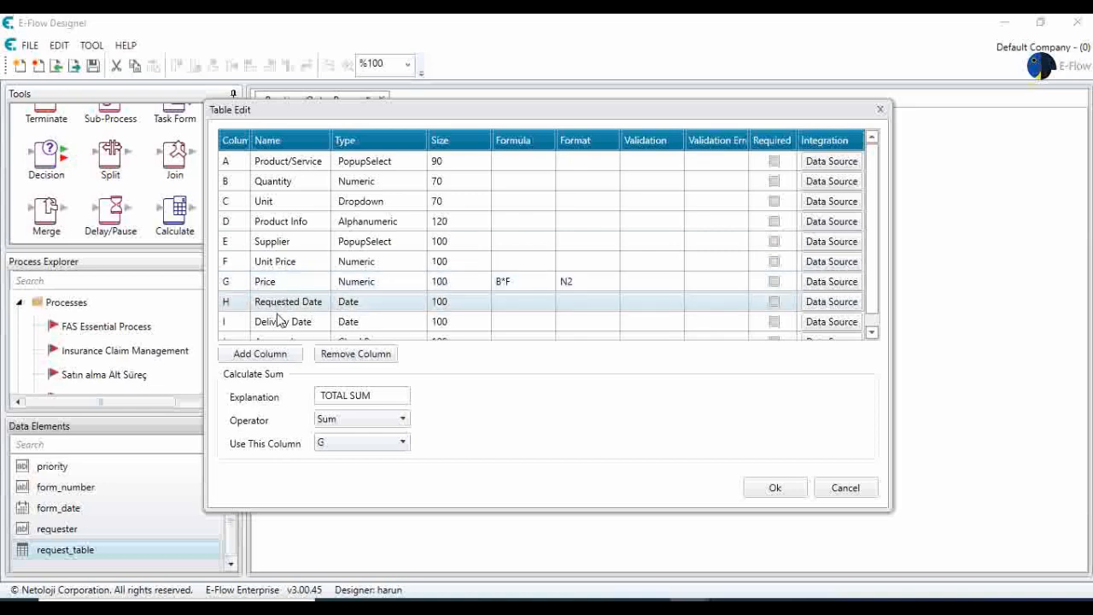
pyautogui.scroll(-1, 282, 323)
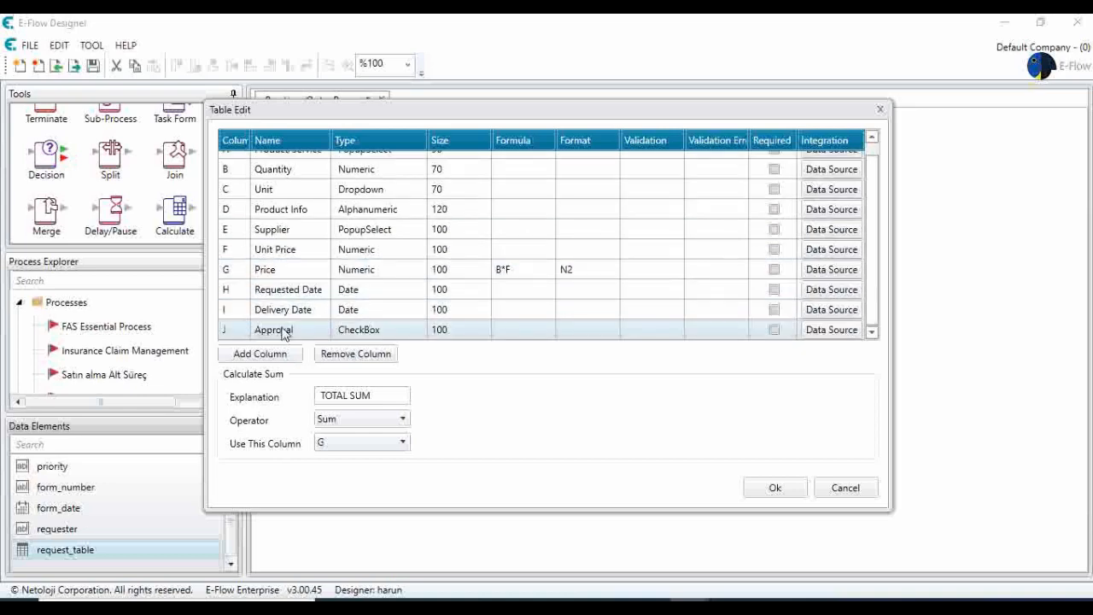
pyautogui.click(763, 482)
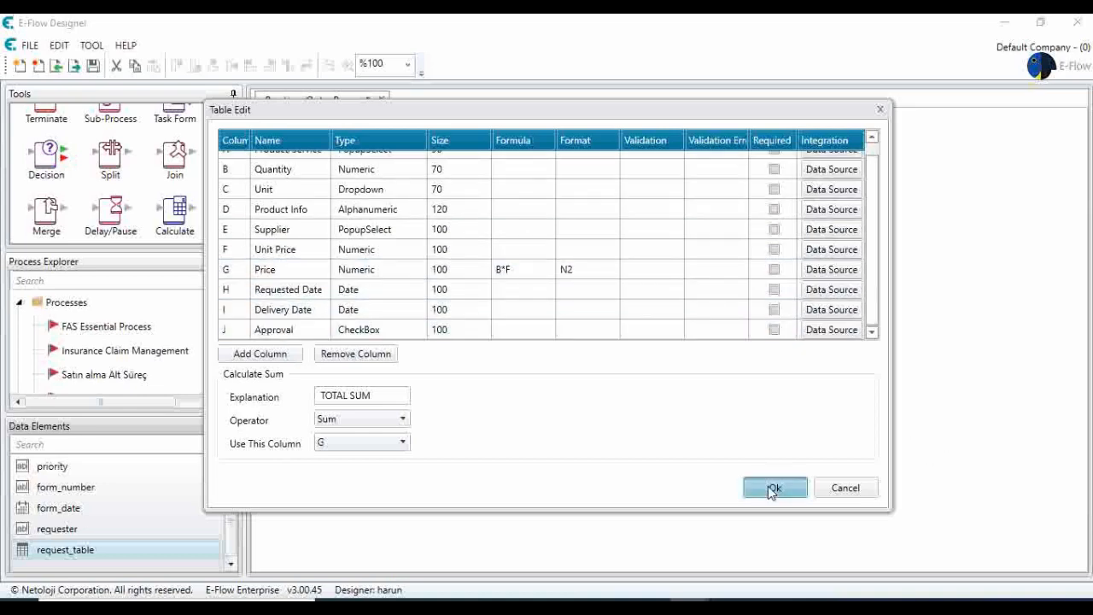
pyautogui.click(606, 456)
# Replace the columnIndex argument in the new Calculate step's HideTableColumn formula with [4,5,6,8,9]
pyautogui.doubleClick(562, 288)
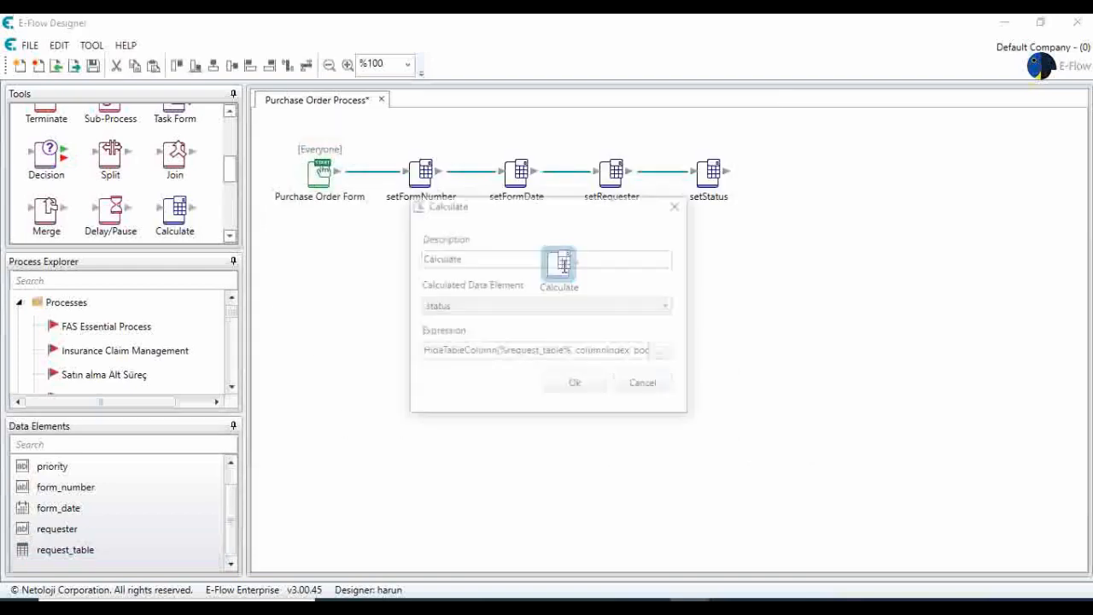
pyautogui.click(670, 362)
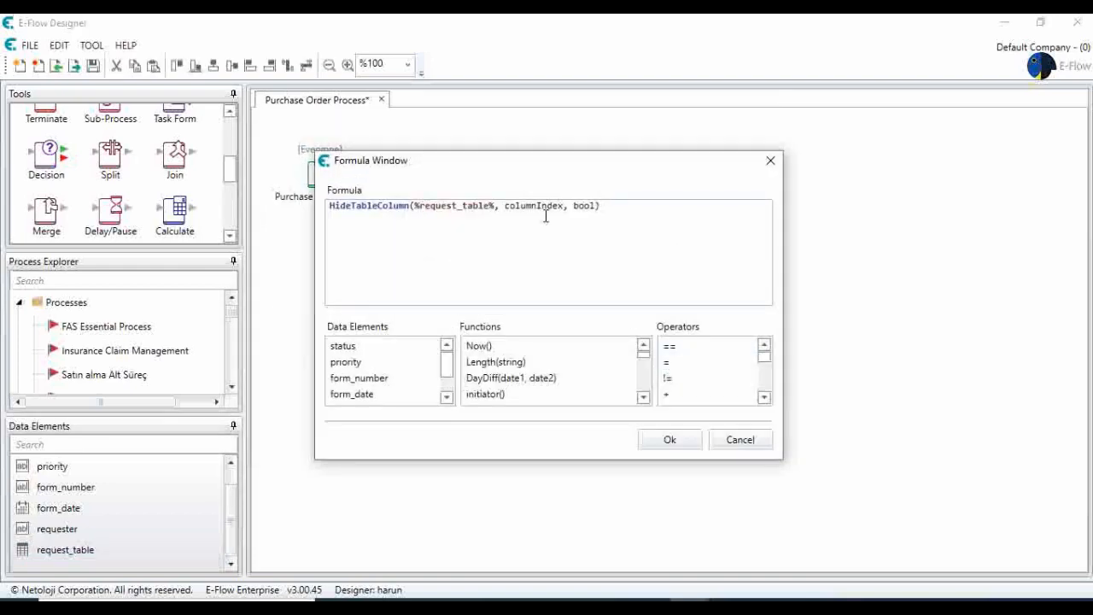
pyautogui.click(506, 206)
pyautogui.moveTo(506, 205); pyautogui.dragTo(560, 207)
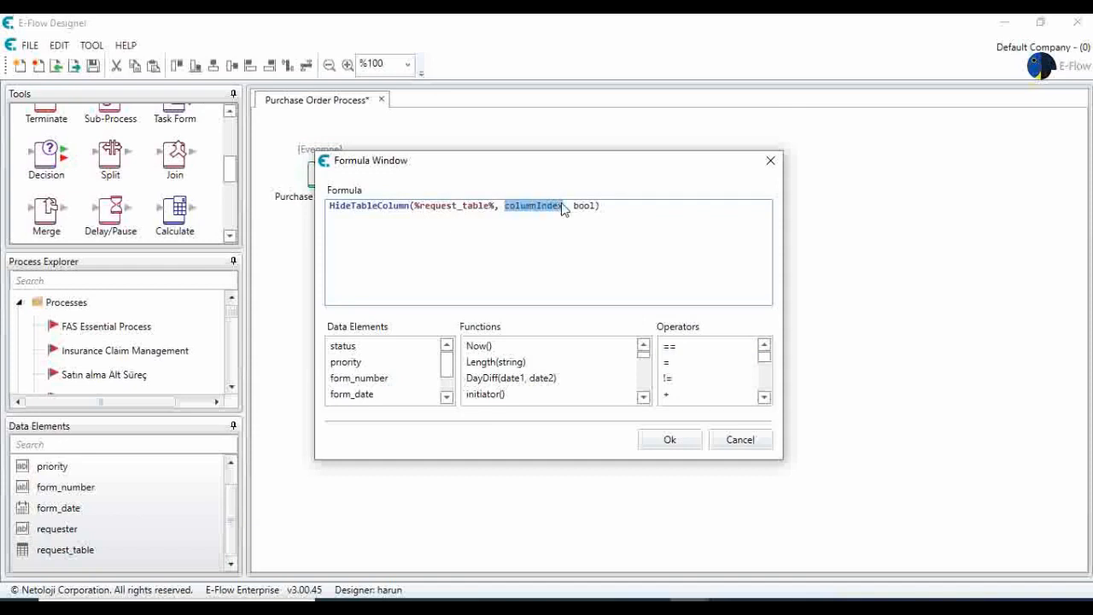
pyautogui.write('[')
pyautogui.write(']')
pyautogui.write('4')
pyautogui.write(',')
pyautogui.write('5')
pyautogui.write(',')
pyautogui.write('6')
pyautogui.write(',')
pyautogui.write('8,9')
# Set the bool argument of HideTableColumn to true and accept the formula
pyautogui.hotkey('shift', 'Right')
pyautogui.hotkey('shift', 'Right')
pyautogui.hotkey('shift', 'Right')
pyautogui.hotkey('shift', 'Right')
pyautogui.hotkey('shift', 'Right')
pyautogui.write('true')
pyautogui.click(660, 441)
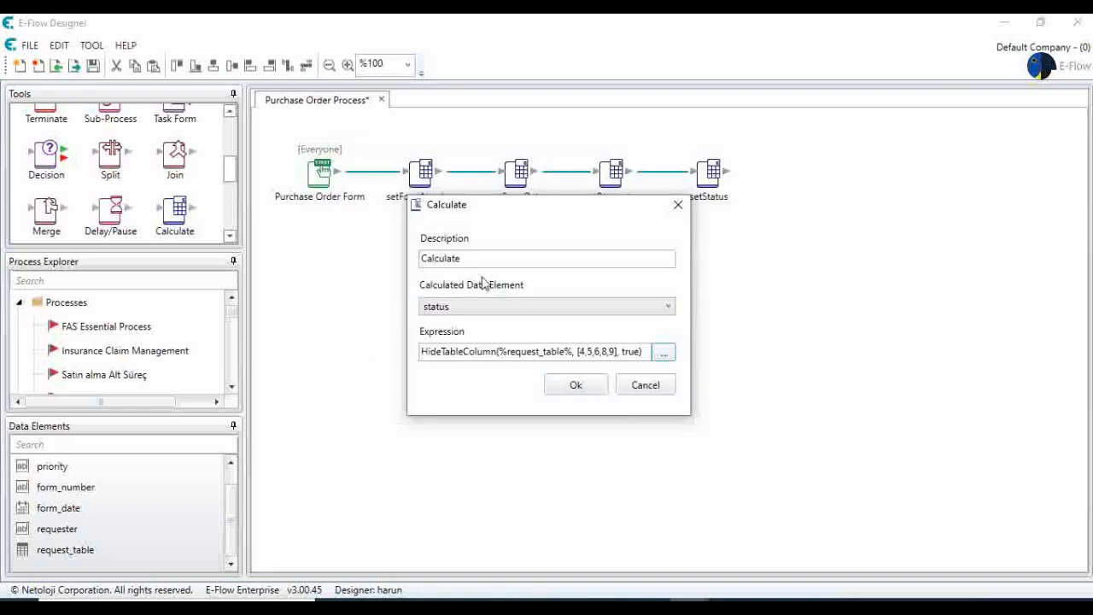
# Name the new Calculate step HideCol, set its calculated data element to request_table, and accept it
pyautogui.moveTo(469, 259); pyautogui.dragTo(356, 236)
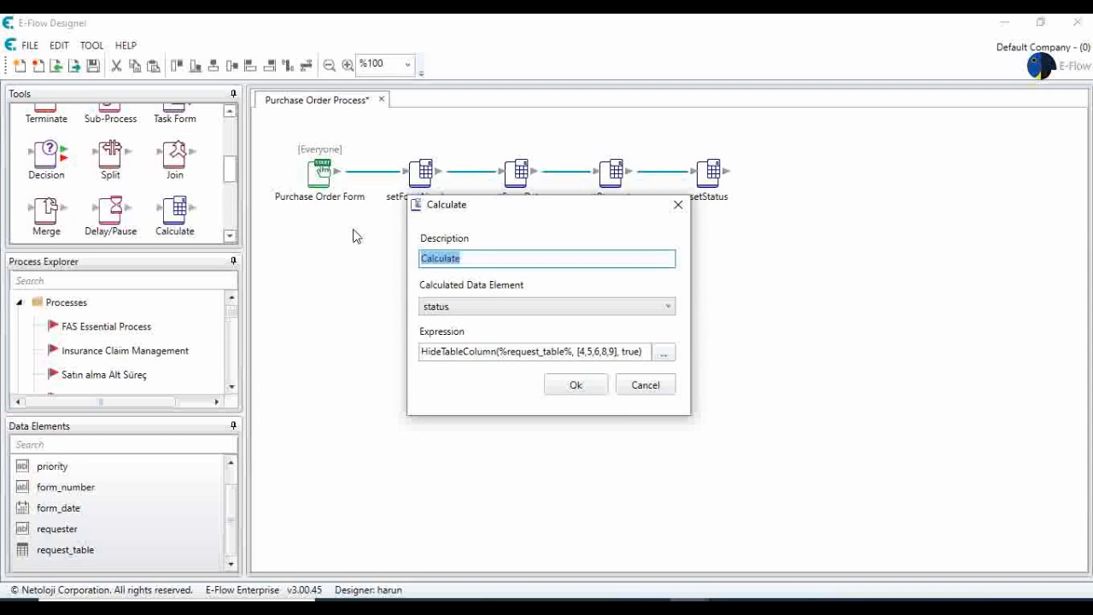
pyautogui.write('HideCol')
pyautogui.click(520, 307)
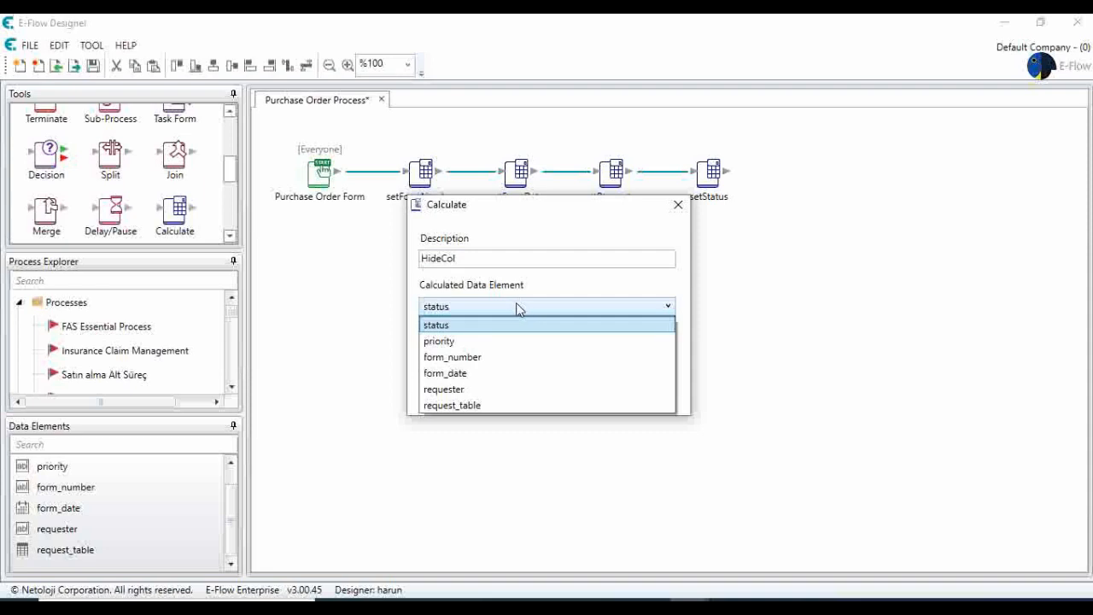
pyautogui.click(493, 405)
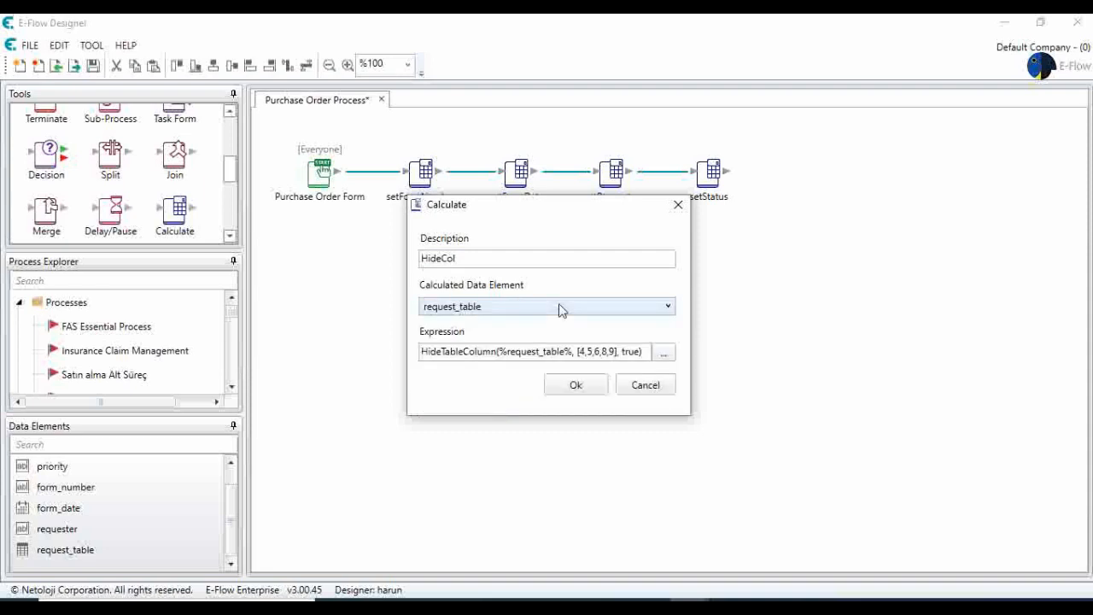
pyautogui.click(574, 391)
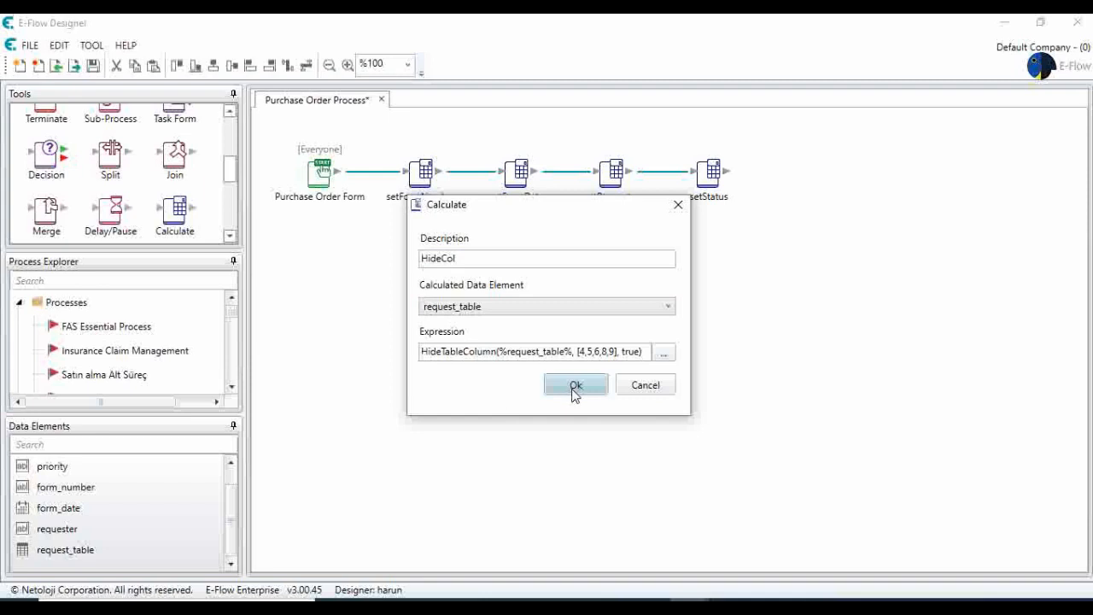
pyautogui.click(574, 391)
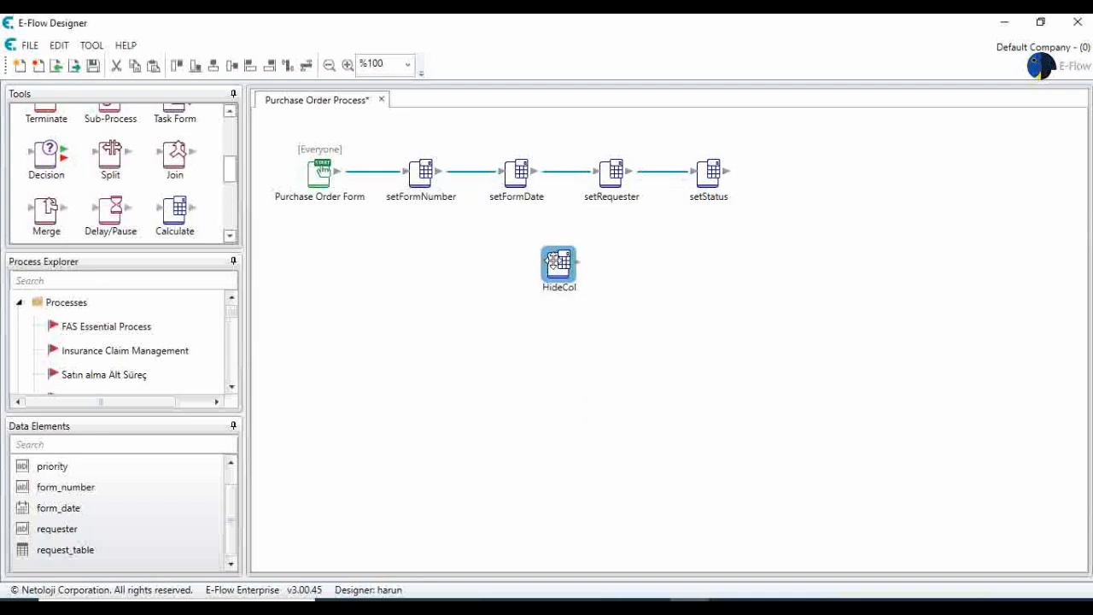
# Move the HideCol step into line after setStatus and connect setStatus to it
pyautogui.moveTo(550, 261); pyautogui.dragTo(793, 169)
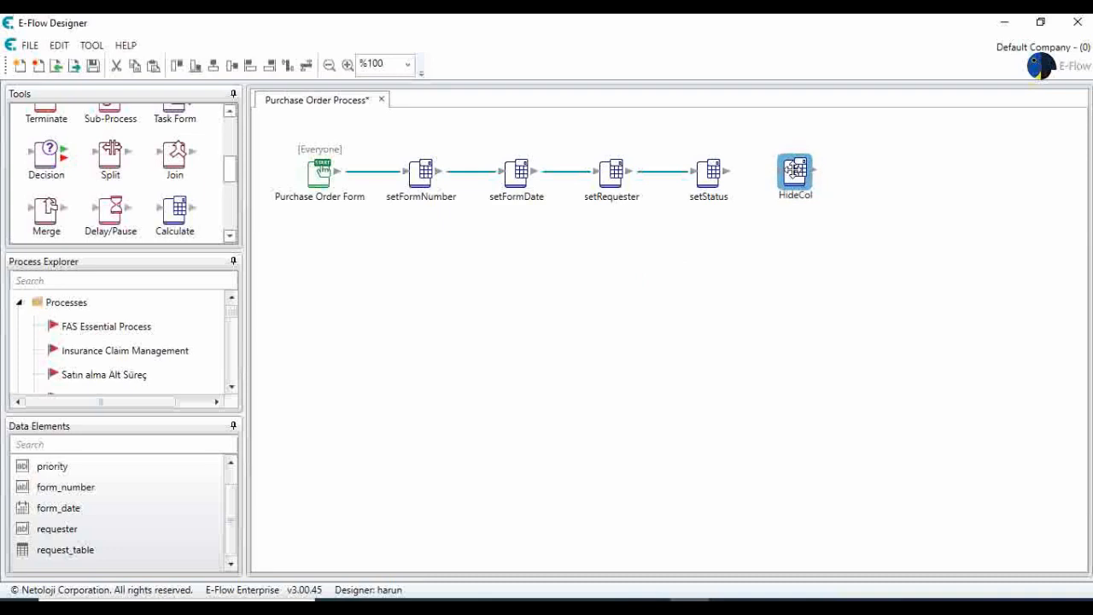
pyautogui.moveTo(724, 170); pyautogui.dragTo(807, 171)
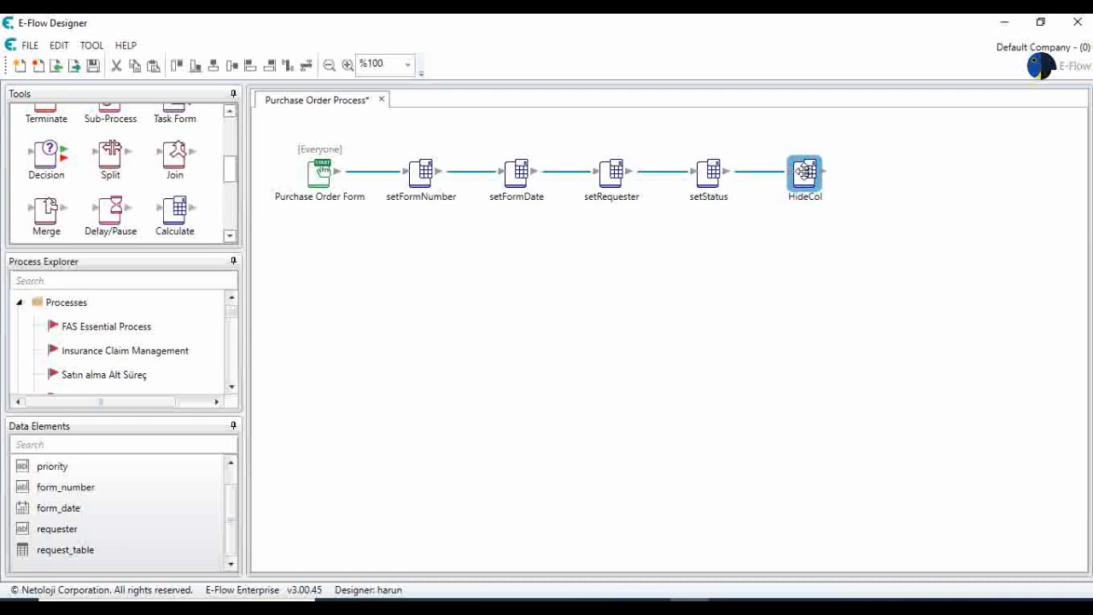
# Add a Task Form to the process after HideCol and connect HideCol to it
pyautogui.scroll(1, 120, 219)
pyautogui.scroll(1, 121, 220)
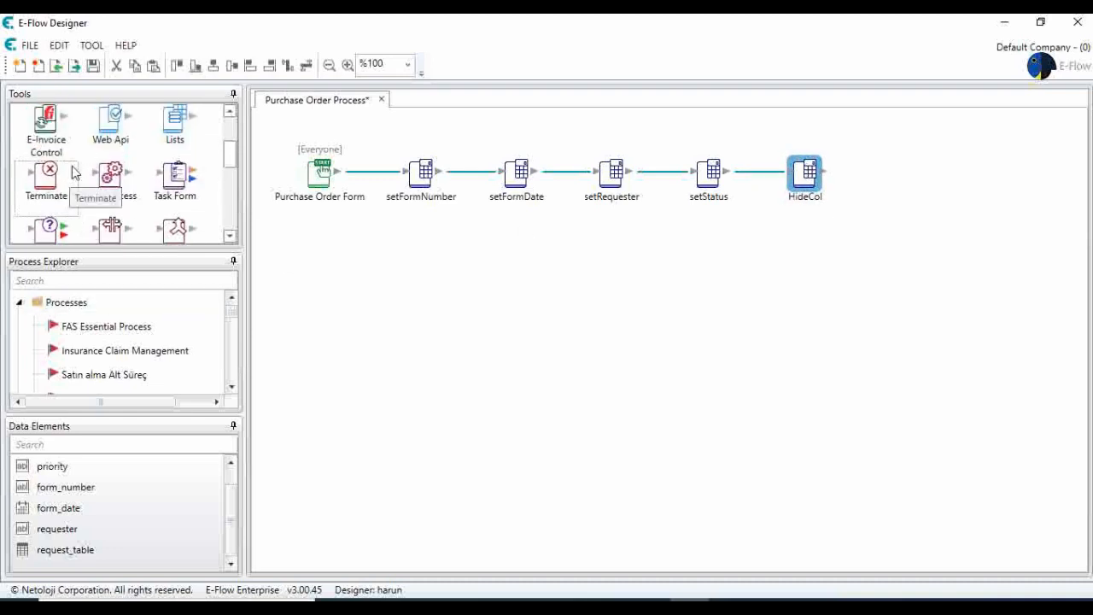
pyautogui.scroll(-2, 119, 195)
pyautogui.scroll(-1, 119, 200)
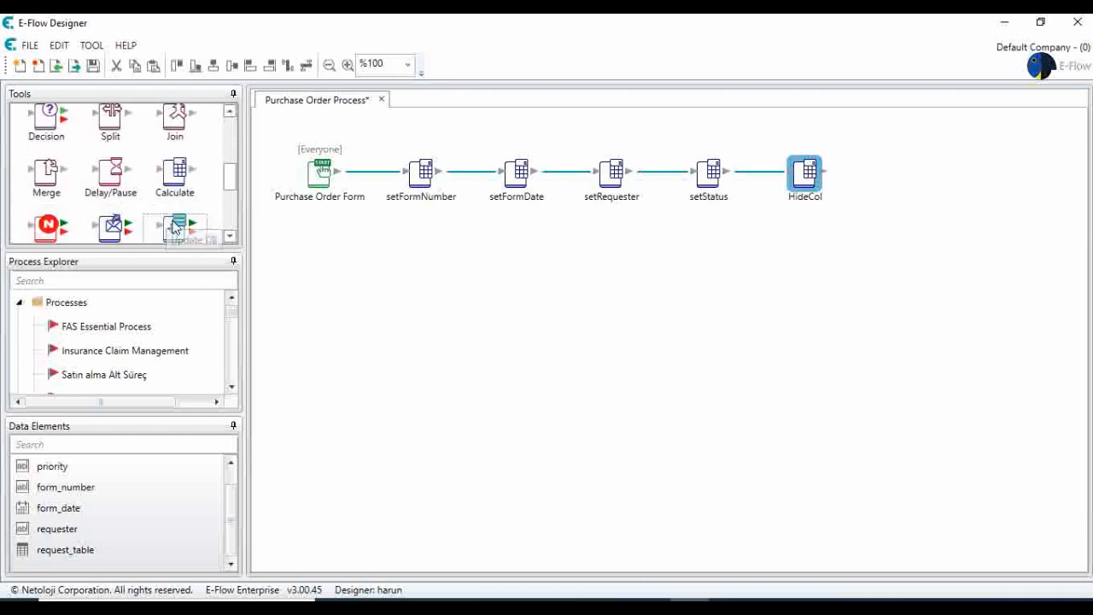
pyautogui.scroll(-2, 171, 222)
pyautogui.scroll(4, 157, 195)
pyautogui.scroll(3, 162, 191)
pyautogui.scroll(-1, 175, 190)
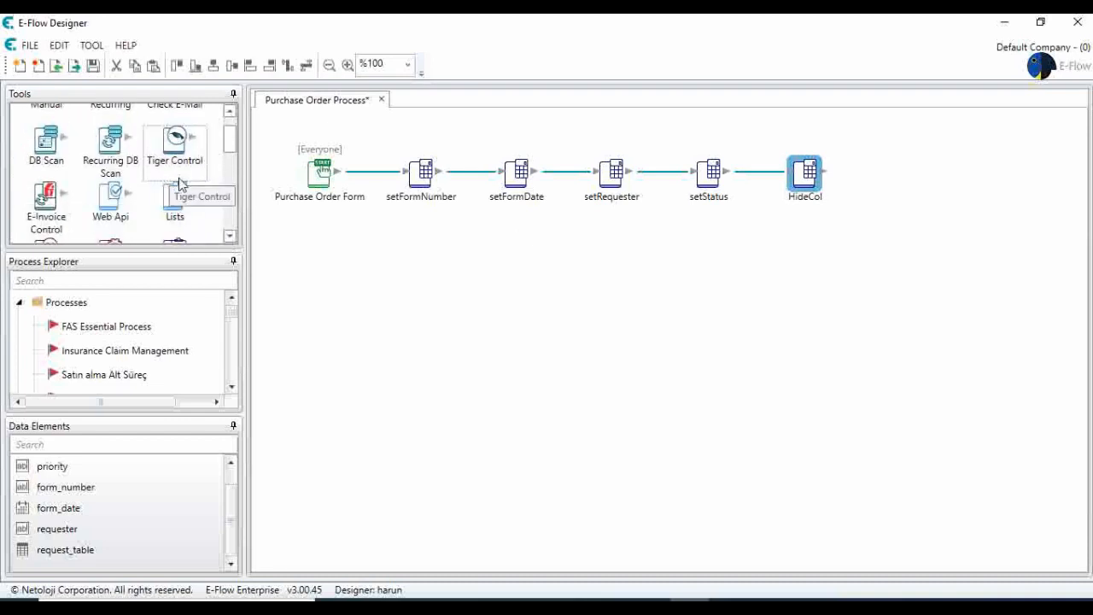
pyautogui.scroll(1, 184, 188)
pyautogui.scroll(-1, 195, 185)
pyautogui.scroll(-1, 195, 185)
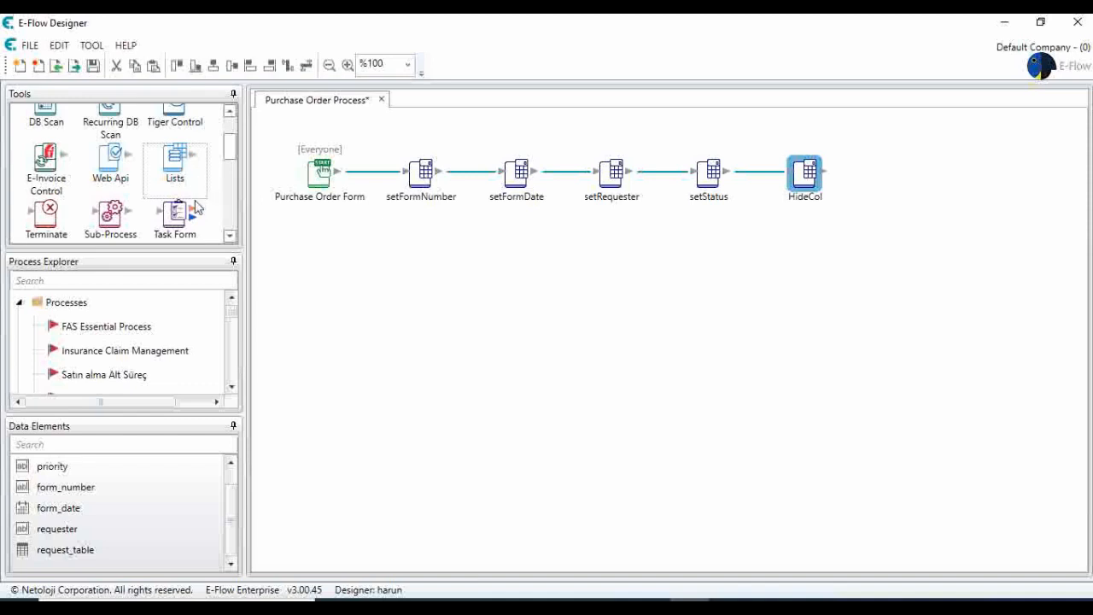
pyautogui.moveTo(196, 185); pyautogui.dragTo(900, 176)
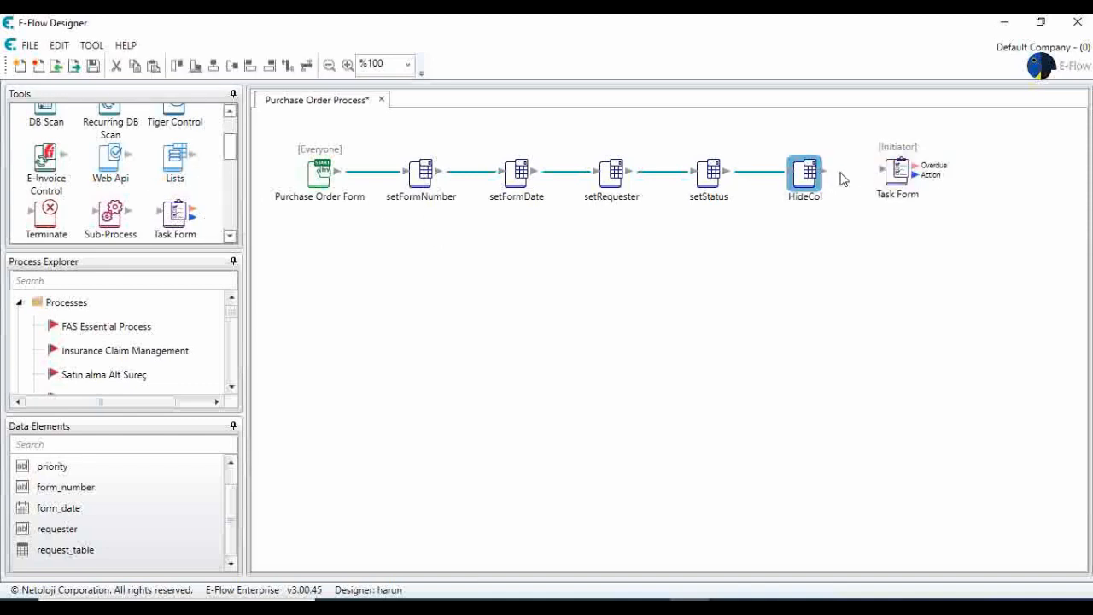
pyautogui.moveTo(824, 171); pyautogui.dragTo(893, 173)
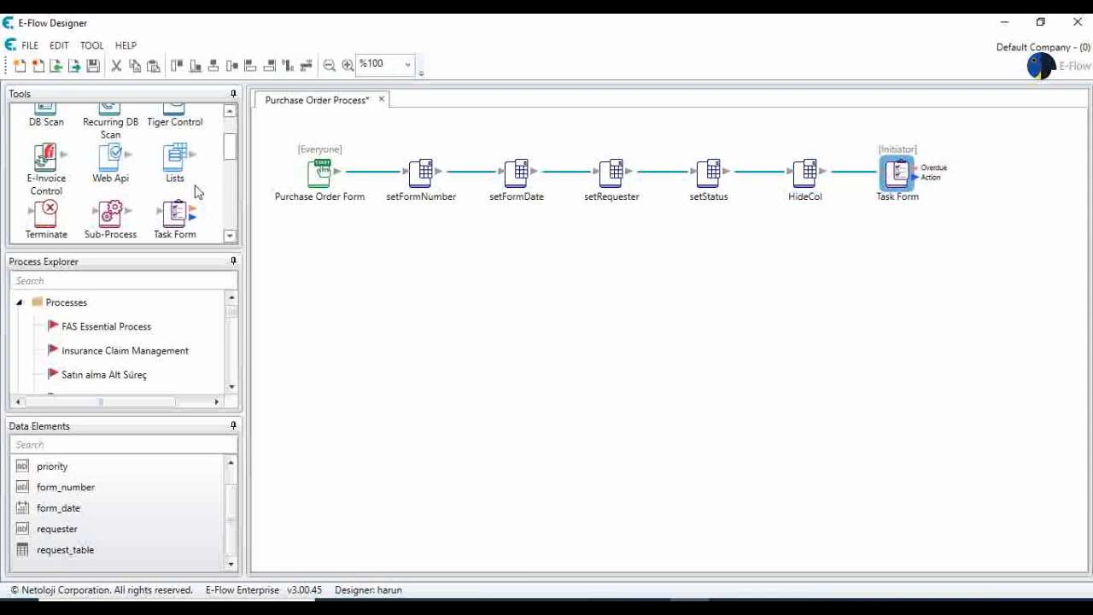
# Add a Terminate step beyond the Task Form, connect the Task Form's Action output to it, and lower the Task Form slightly
pyautogui.scroll(2, 98, 187)
pyautogui.scroll(-3, 98, 183)
pyautogui.moveTo(47, 179); pyautogui.dragTo(1023, 143)
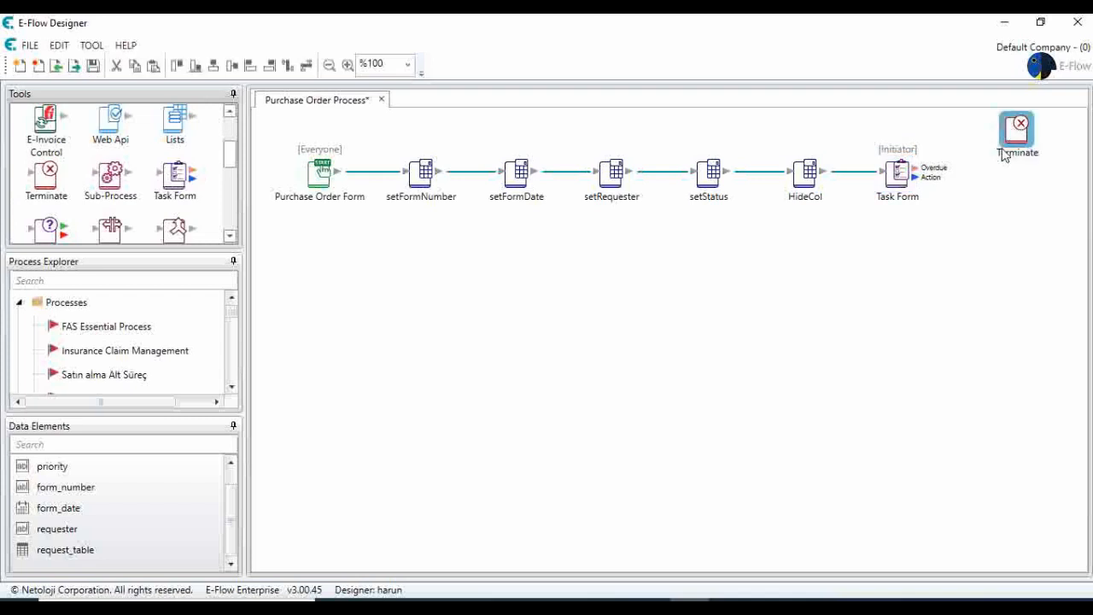
pyautogui.moveTo(913, 175); pyautogui.dragTo(1015, 130)
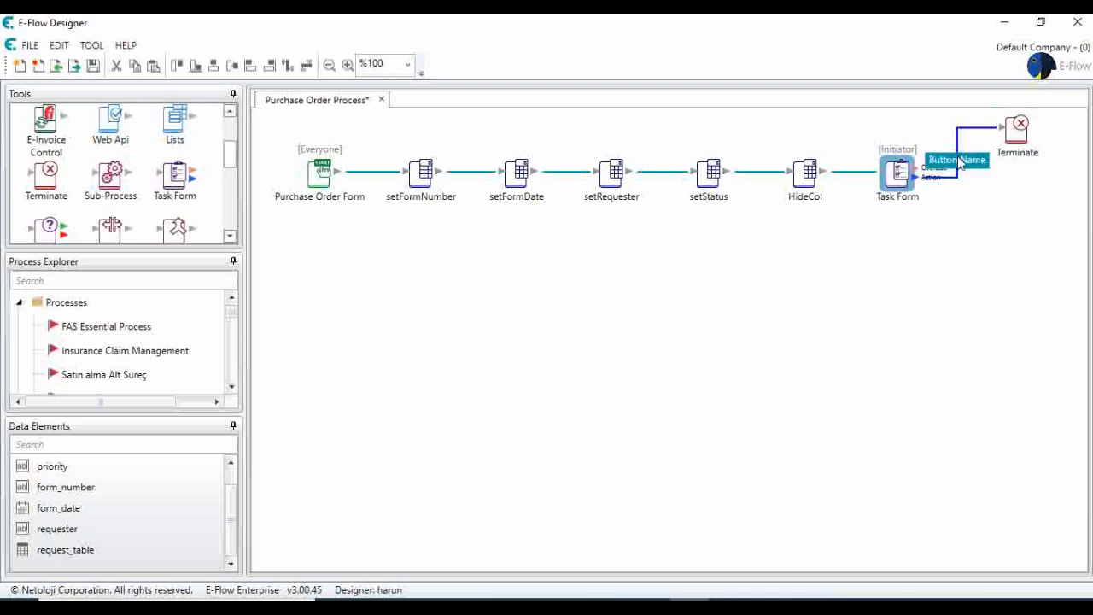
pyautogui.moveTo(897, 176); pyautogui.dragTo(901, 207)
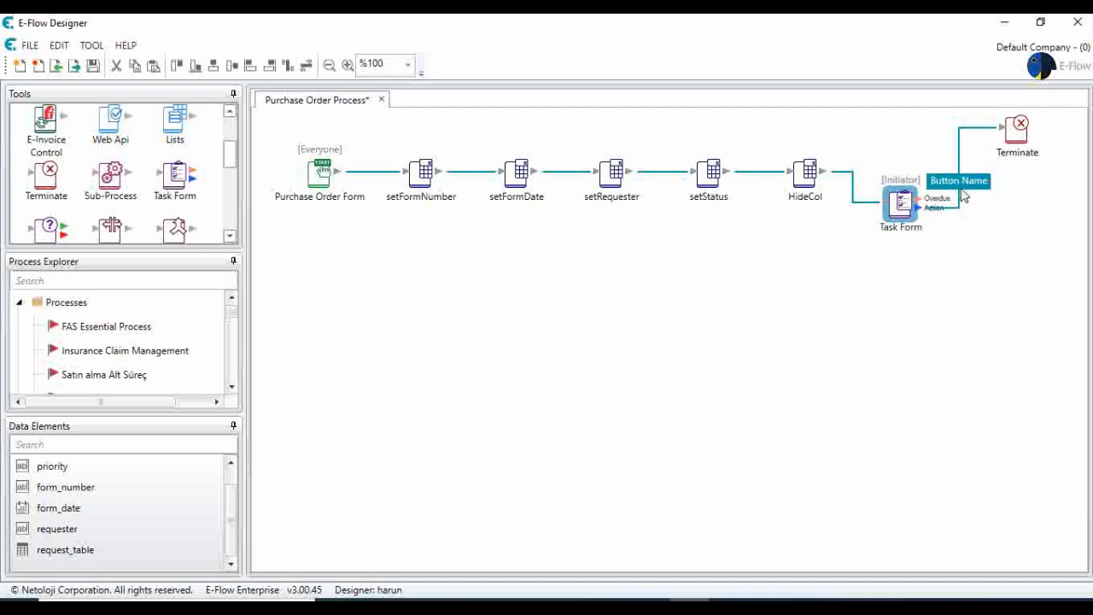
# Set the text of the button between Task Form and Terminate to Cancel and its background color to red #AE0303
pyautogui.doubleClick(962, 183)
pyautogui.moveTo(579, 170); pyautogui.dragTo(304, 145)
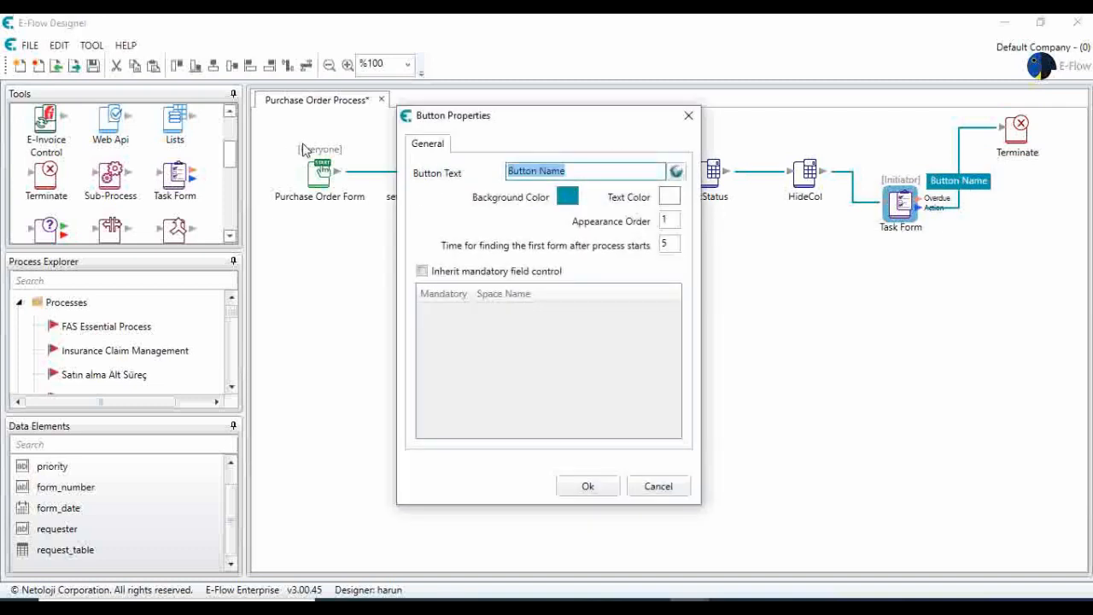
pyautogui.write('Cace')
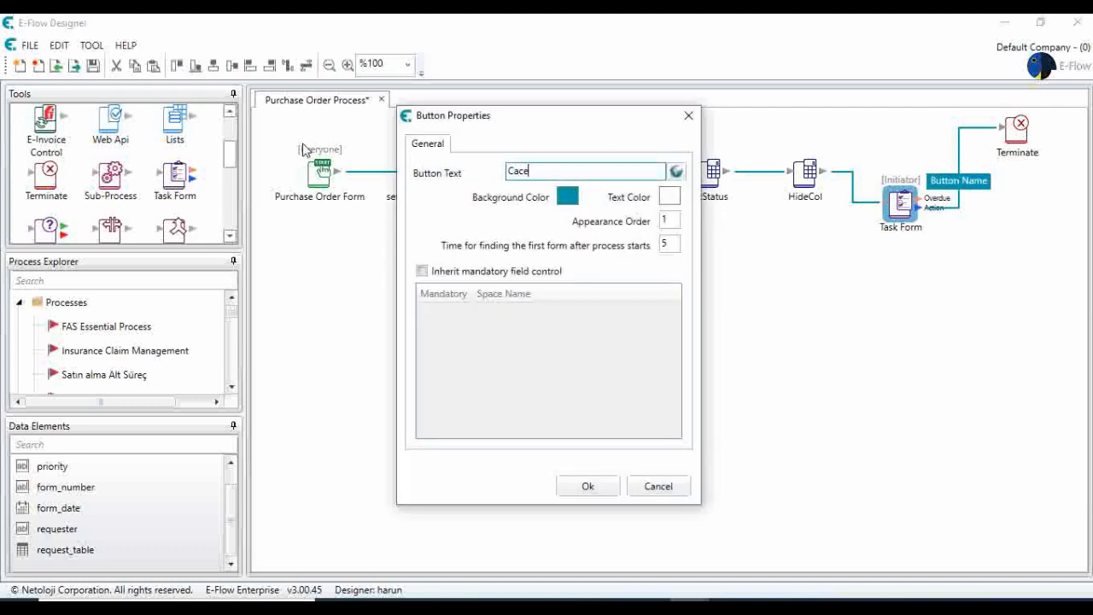
pyautogui.press('BackSpace')
pyautogui.press('BackSpace')
pyautogui.write('ncel')
pyautogui.click(567, 197)
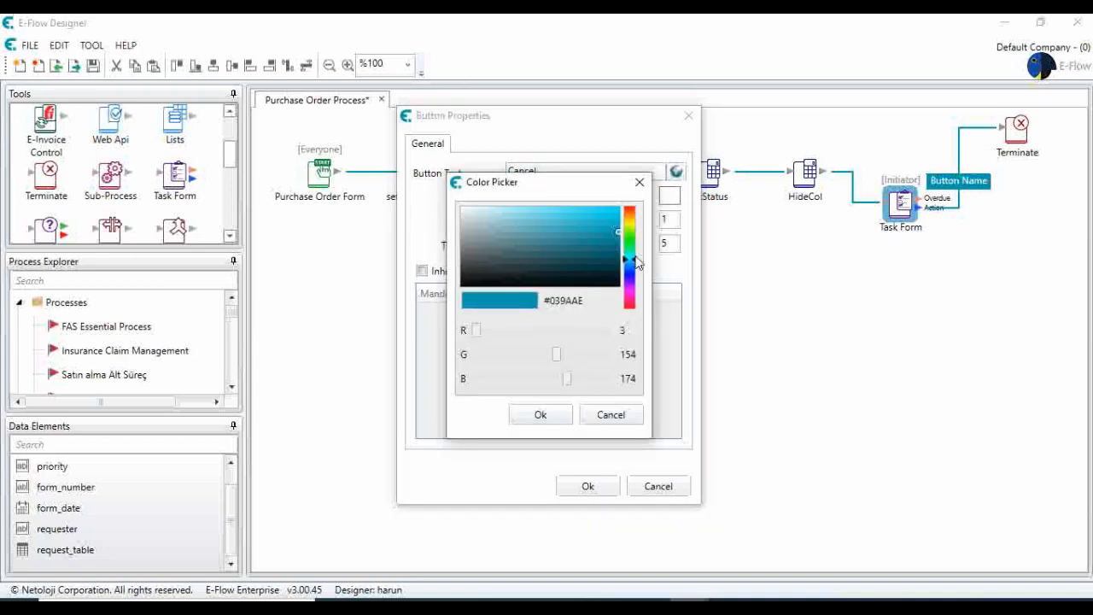
pyautogui.moveTo(637, 264); pyautogui.dragTo(634, 206)
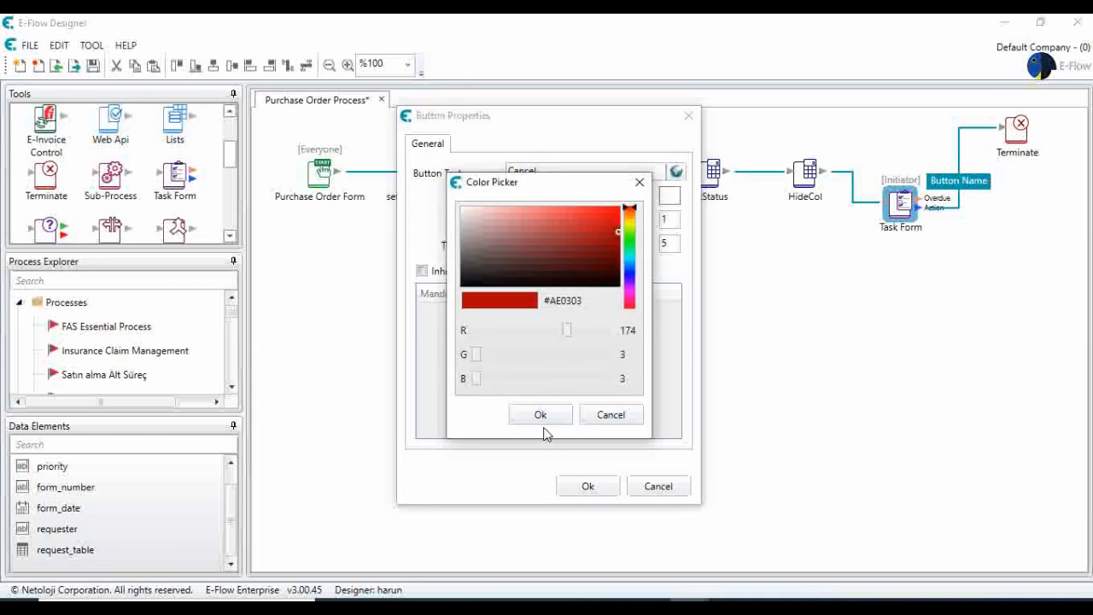
pyautogui.click(541, 418)
pyautogui.click(588, 486)
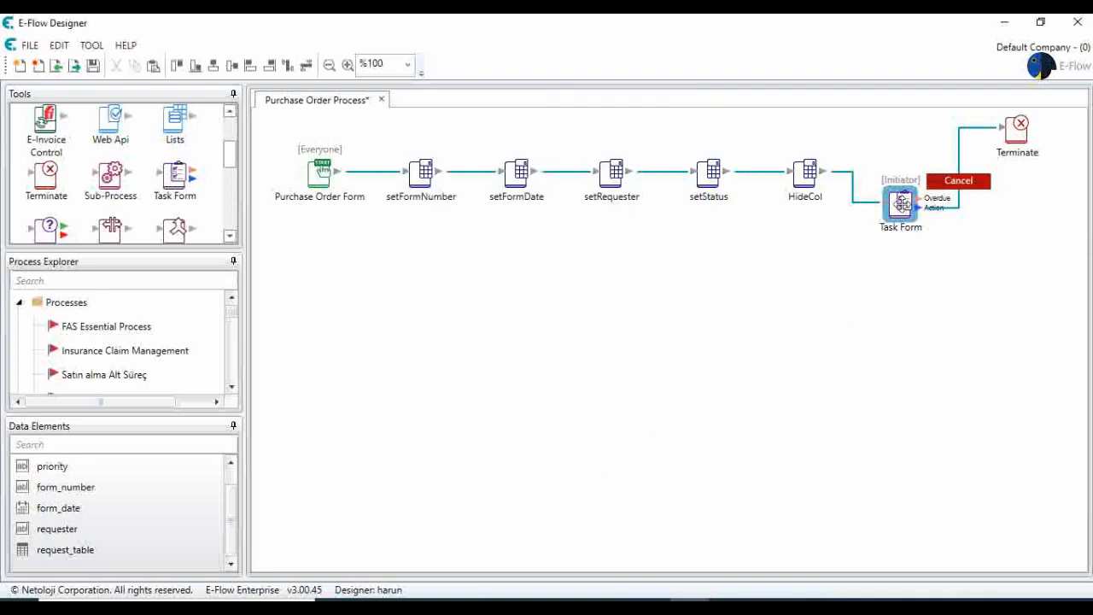
# Show form_number, form_date and requester as read-only and request_table as editable on the Task Form
pyautogui.doubleClick(901, 205)
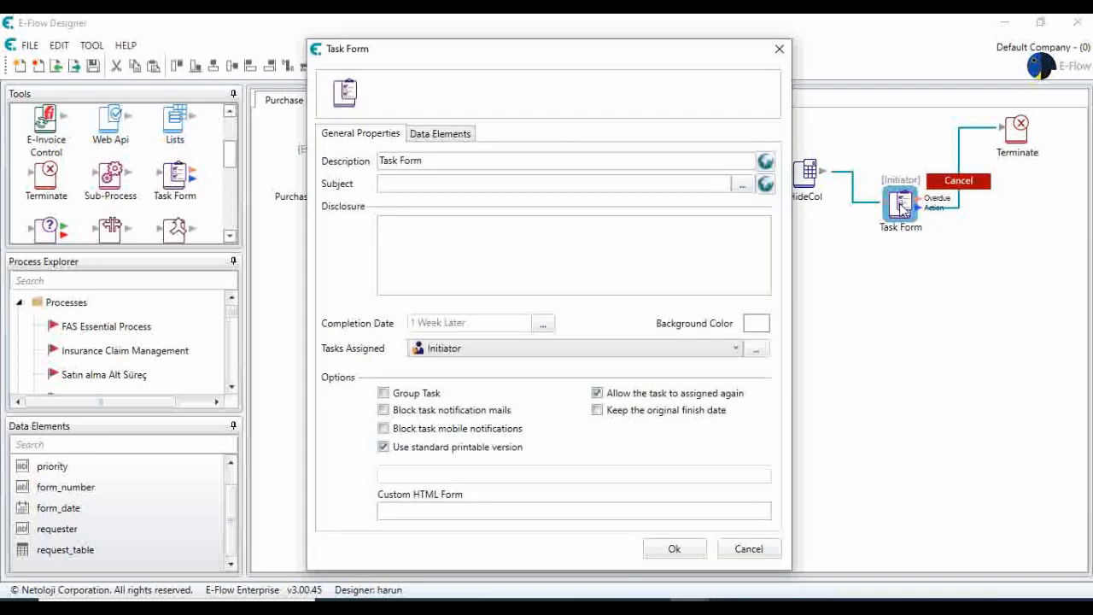
pyautogui.click(436, 135)
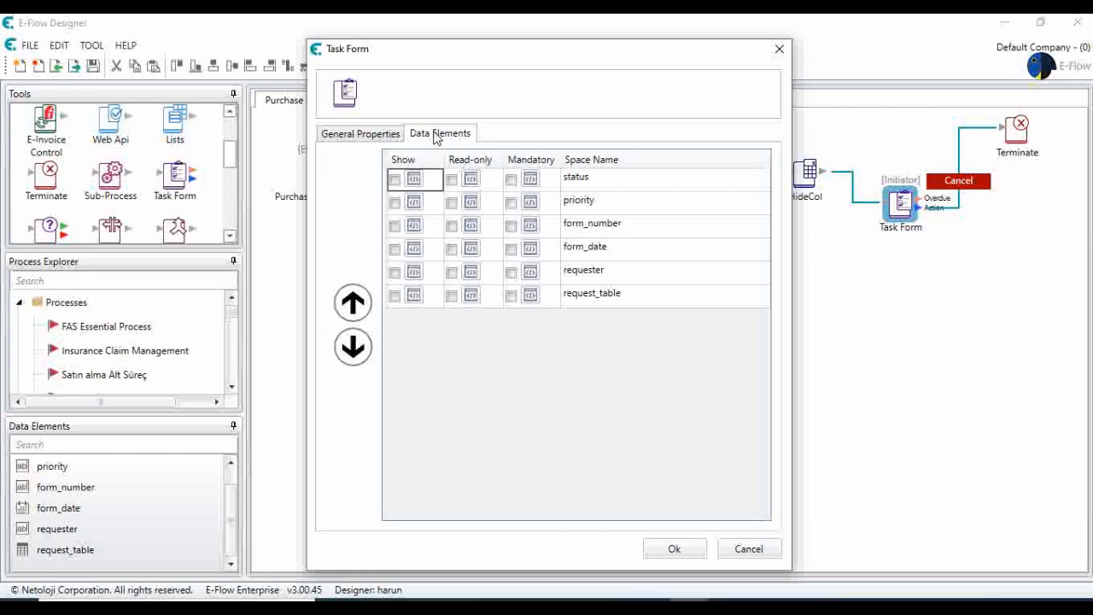
pyautogui.click(451, 226)
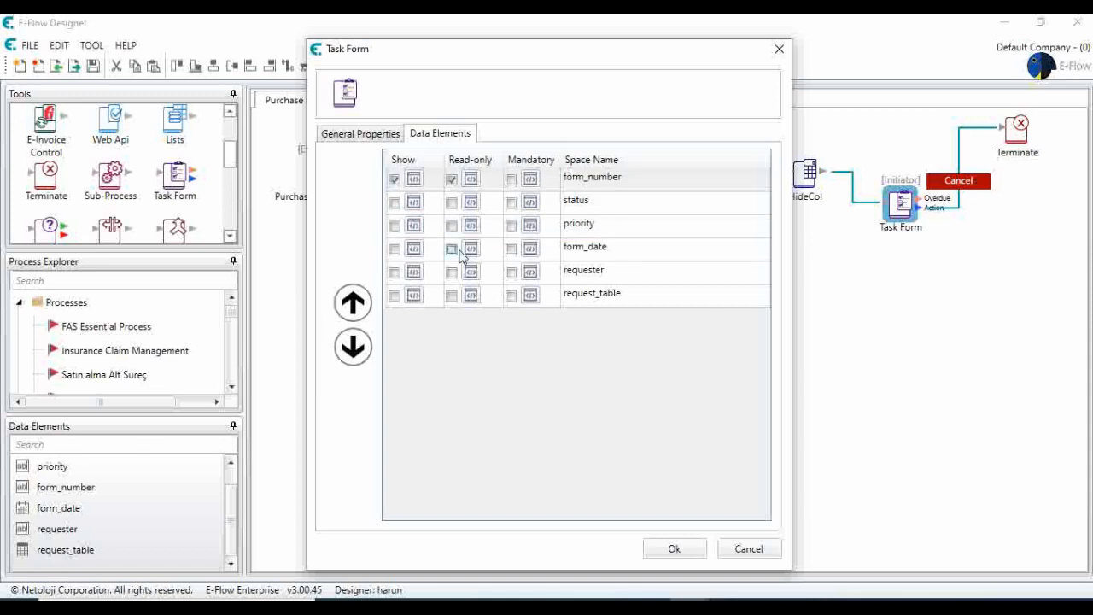
pyautogui.click(452, 249)
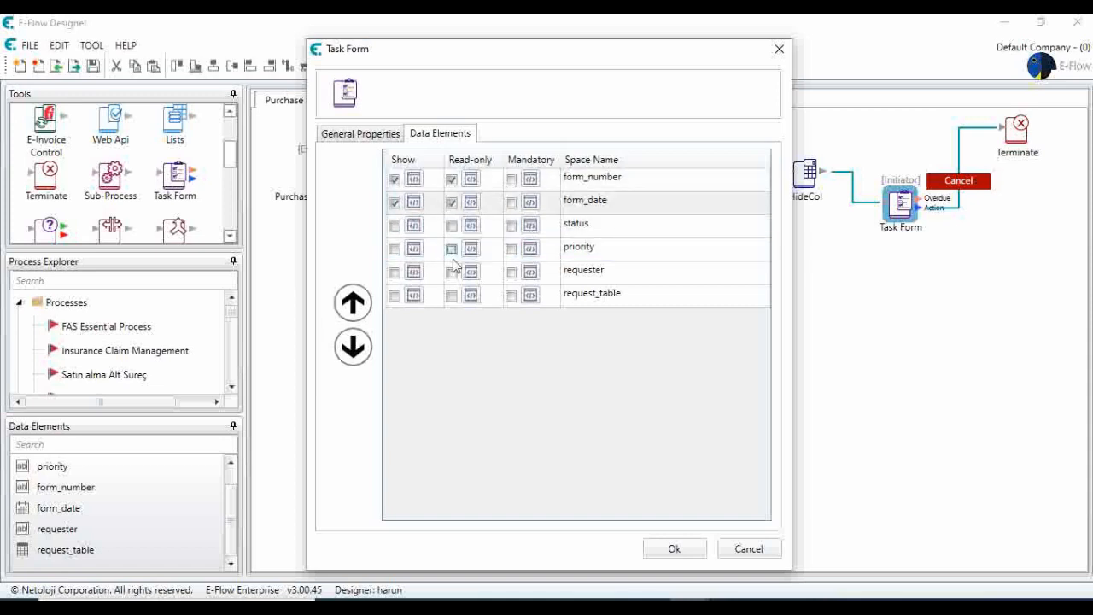
pyautogui.click(452, 271)
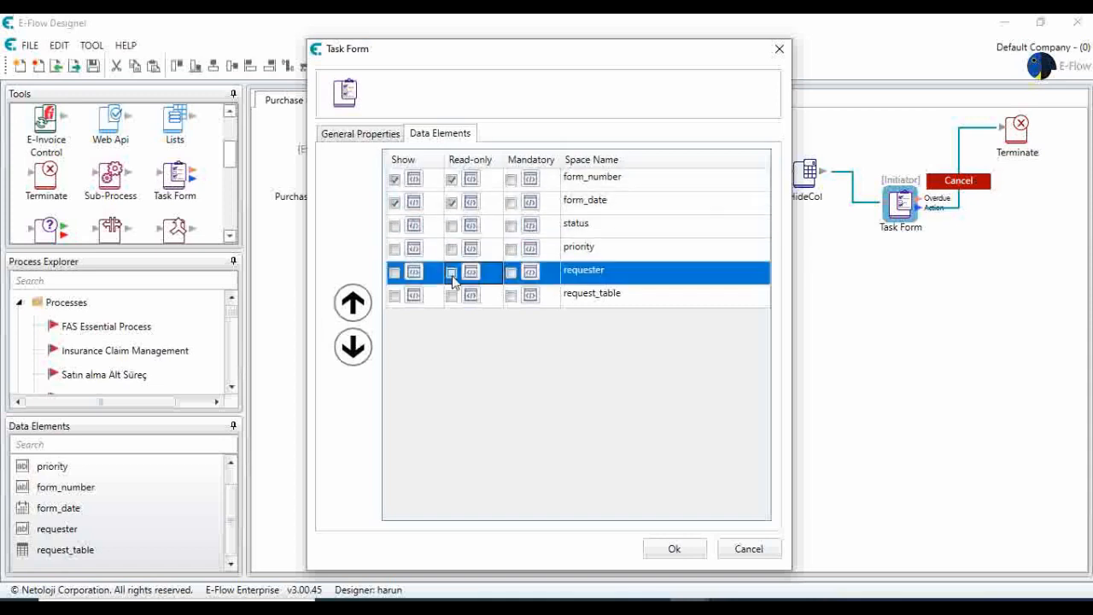
pyautogui.click(395, 295)
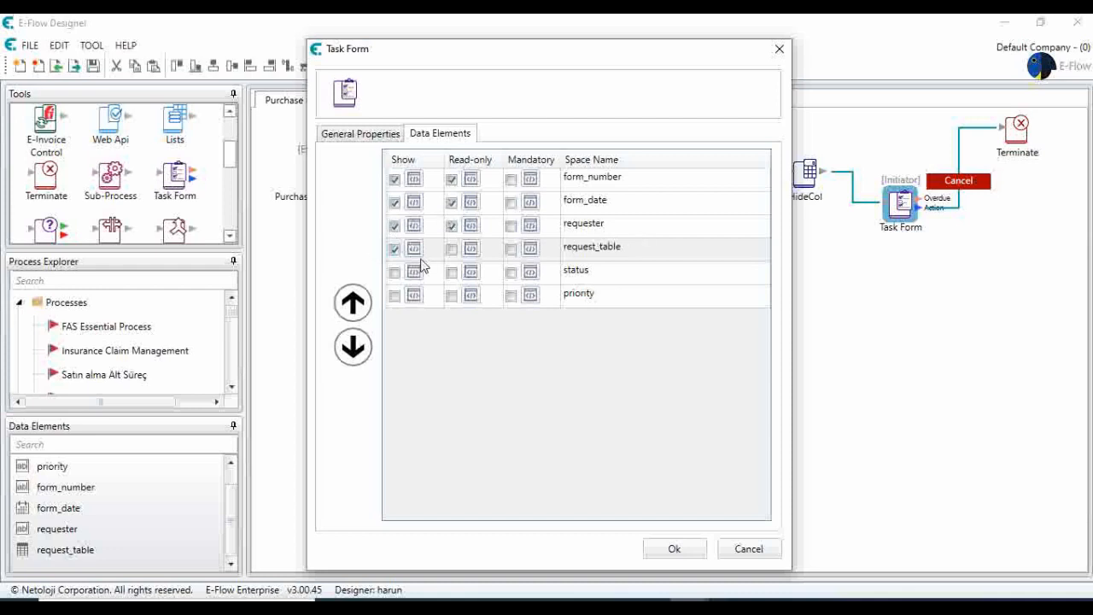
pyautogui.click(676, 550)
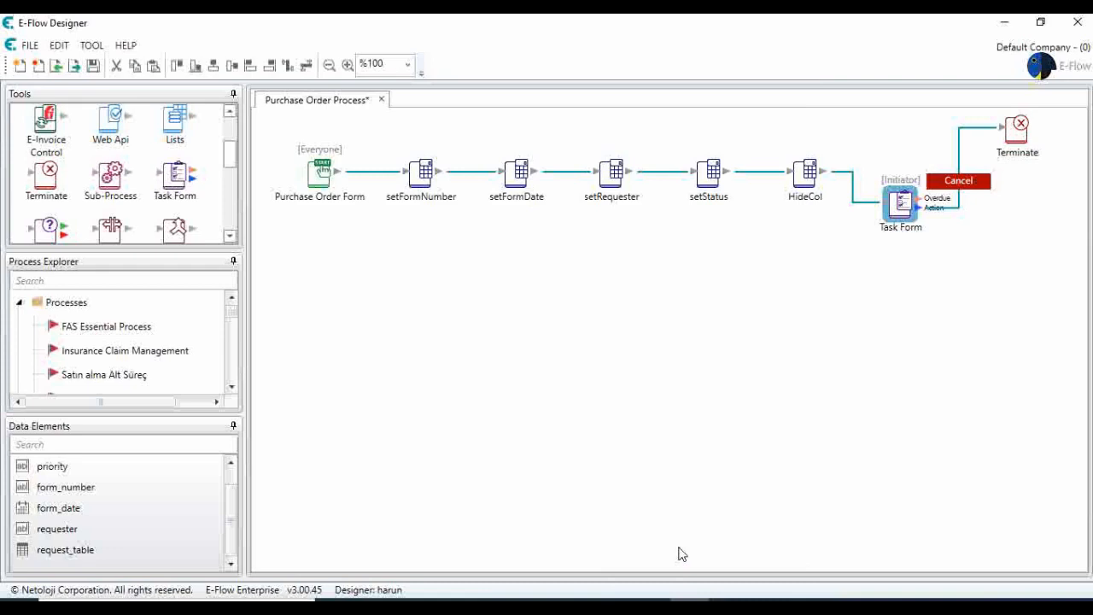
# Change the Task Form's description to Purchase Order Form
pyautogui.doubleClick(902, 210)
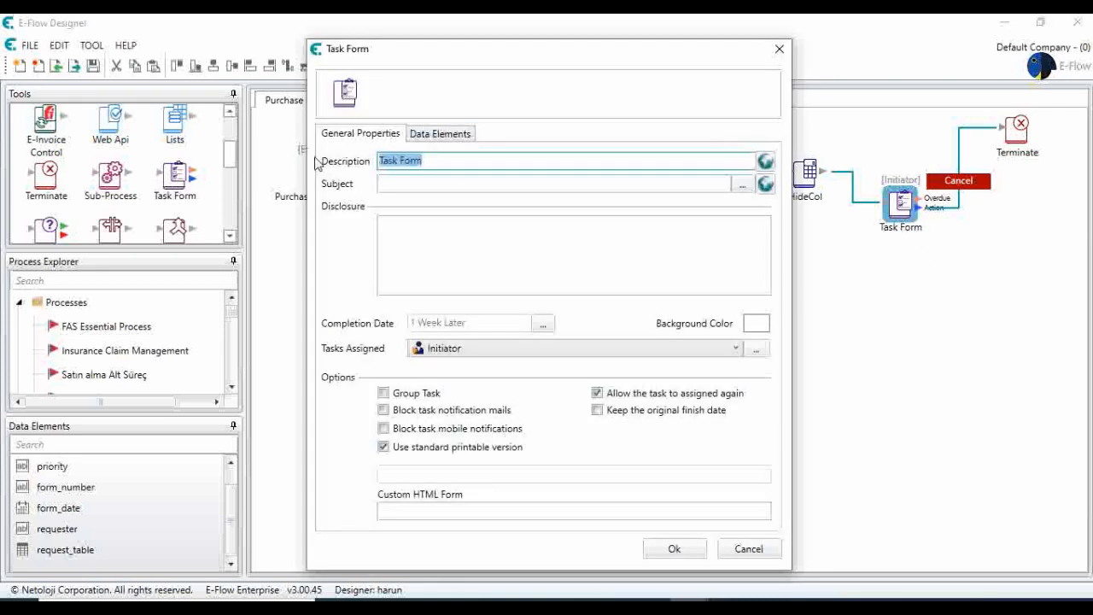
pyautogui.write('Proc')
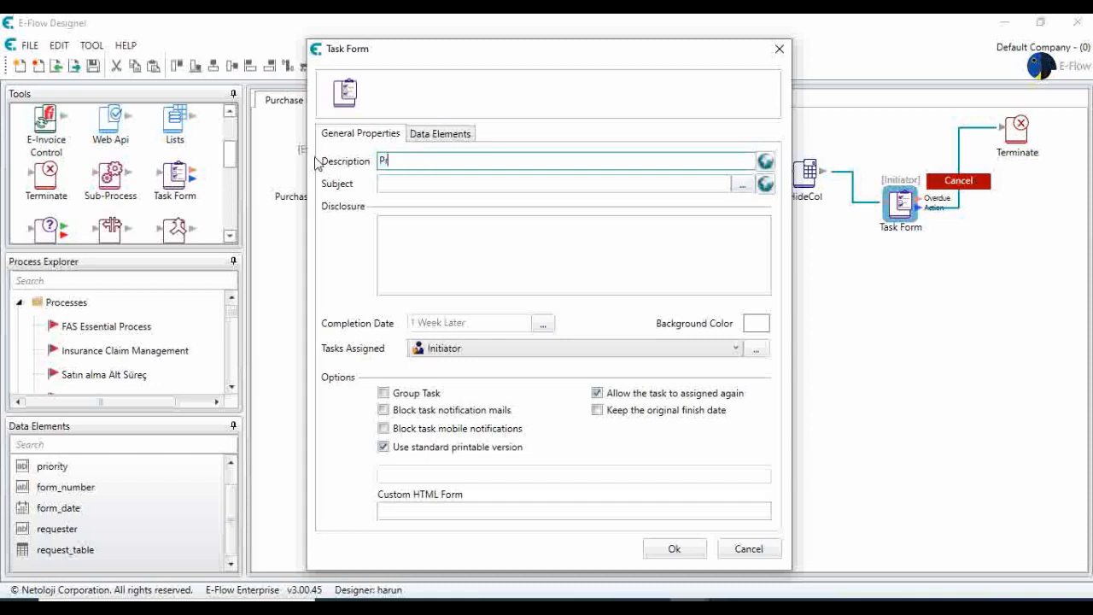
pyautogui.press('BackSpace')
pyautogui.press('BackSpace')
pyautogui.press('BackSpace')
pyautogui.write('urcahs')
pyautogui.press('BackSpace')
pyautogui.press('BackSpace')
pyautogui.press('BackSpace')
pyautogui.press('BackSpace')
pyautogui.write('hase Order Form')
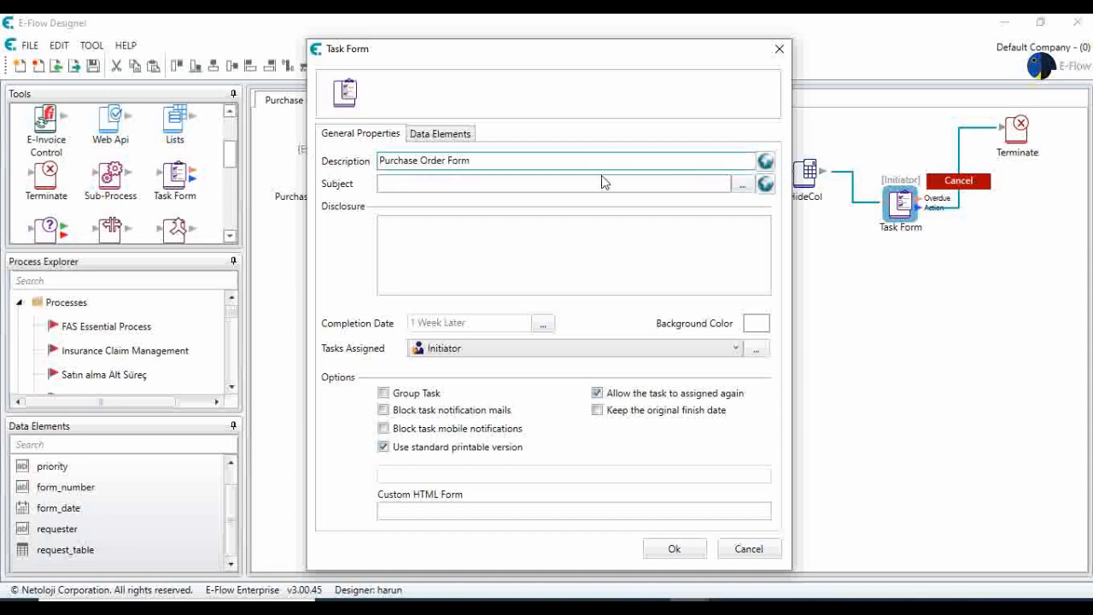
# Set the Task Form's subject formula to Purchase Order Number followed by the form_number data element
pyautogui.click(742, 184)
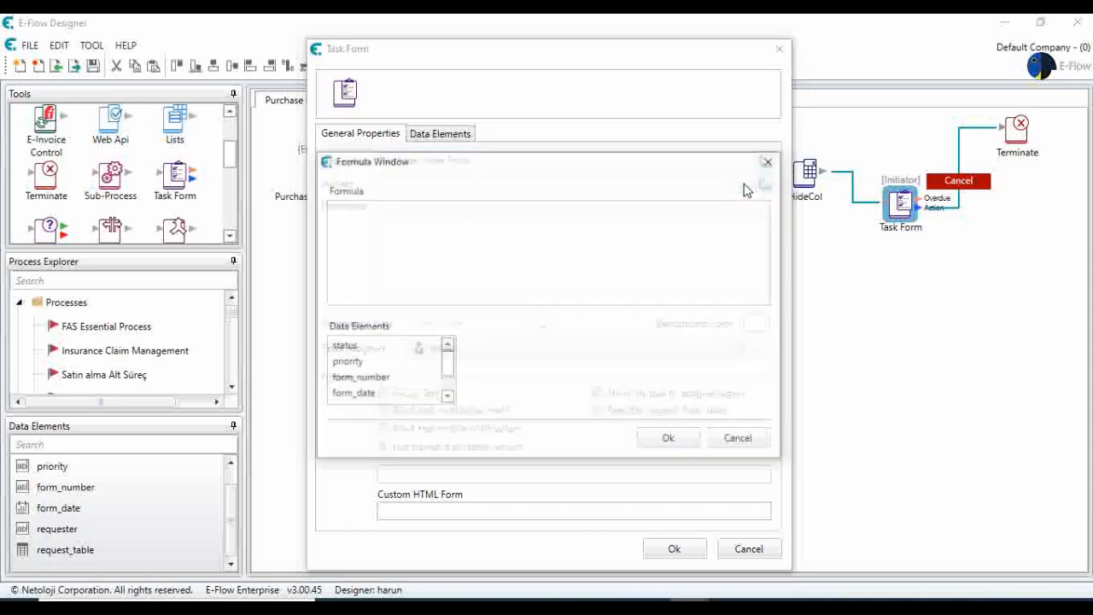
pyautogui.click(388, 242)
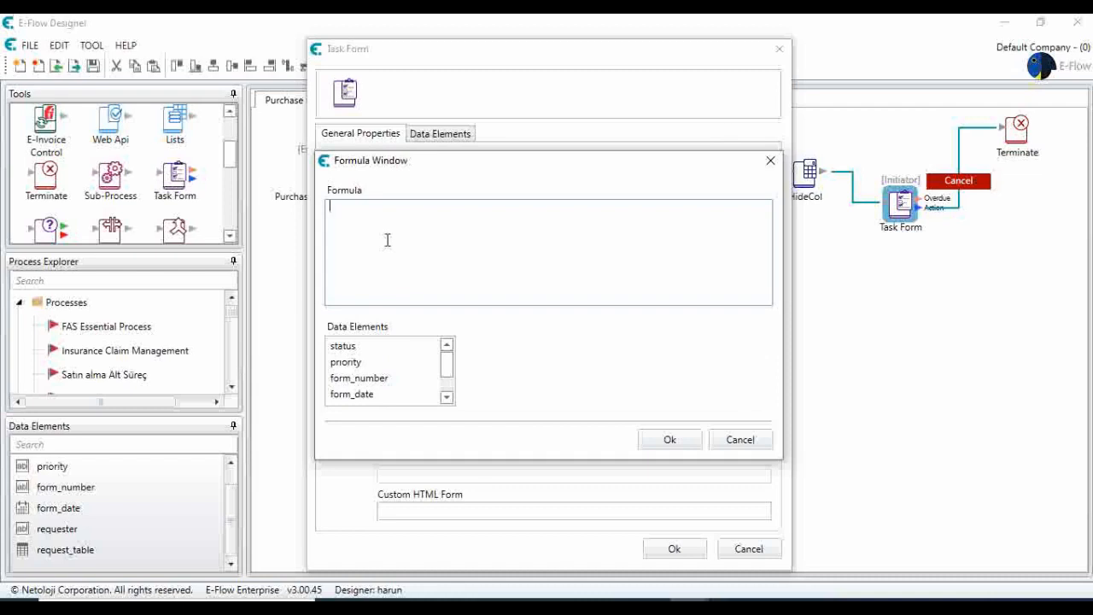
pyautogui.write('Purchase Order Num')
pyautogui.write('ber')
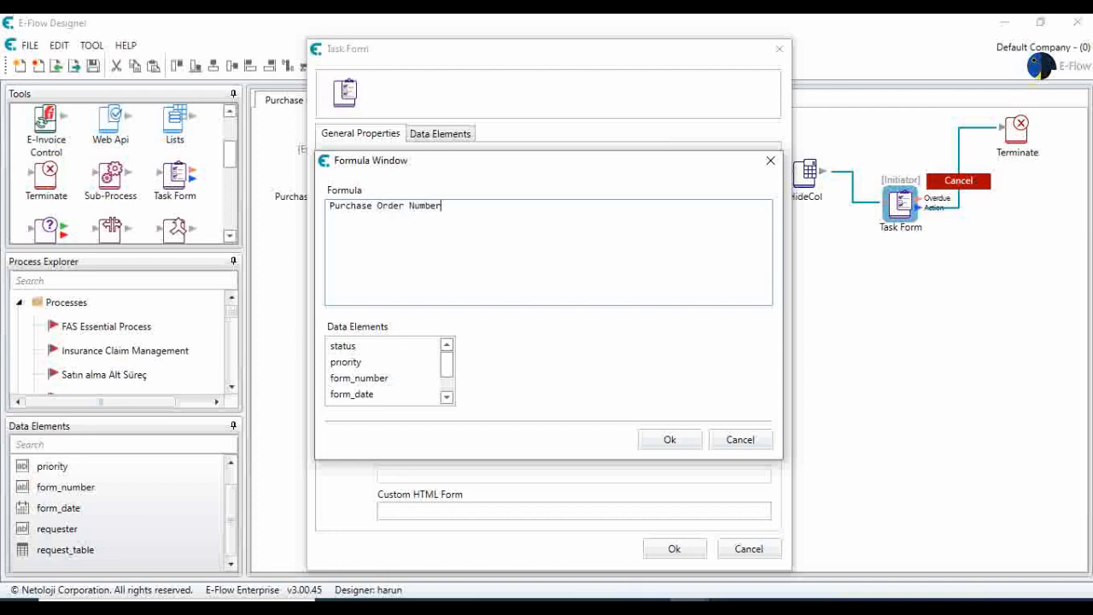
pyautogui.doubleClick(405, 386)
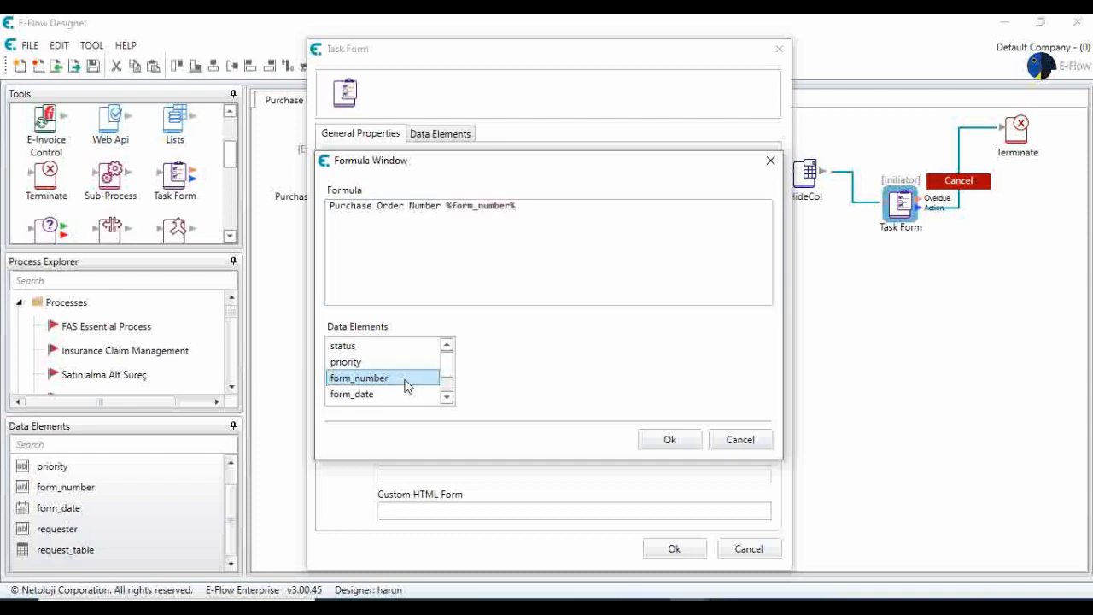
pyautogui.click(668, 440)
# Copy the line <font size="4" color="red">Please enter the details of your purchase request</font> from Notepad into the Task Form's disclosure
pyautogui.click(454, 248)
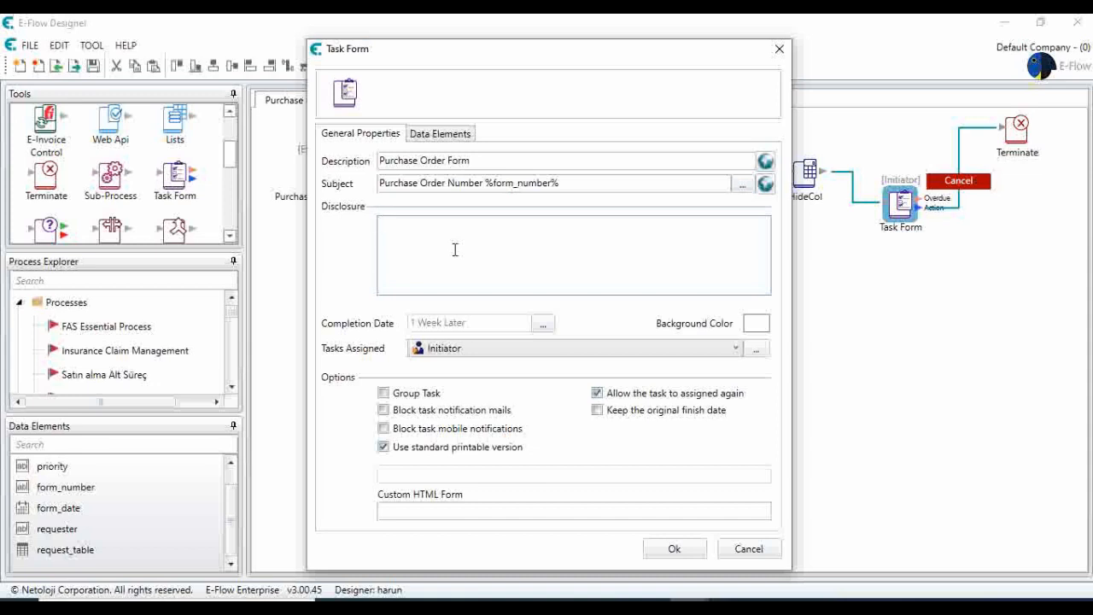
pyautogui.click(768, 607)
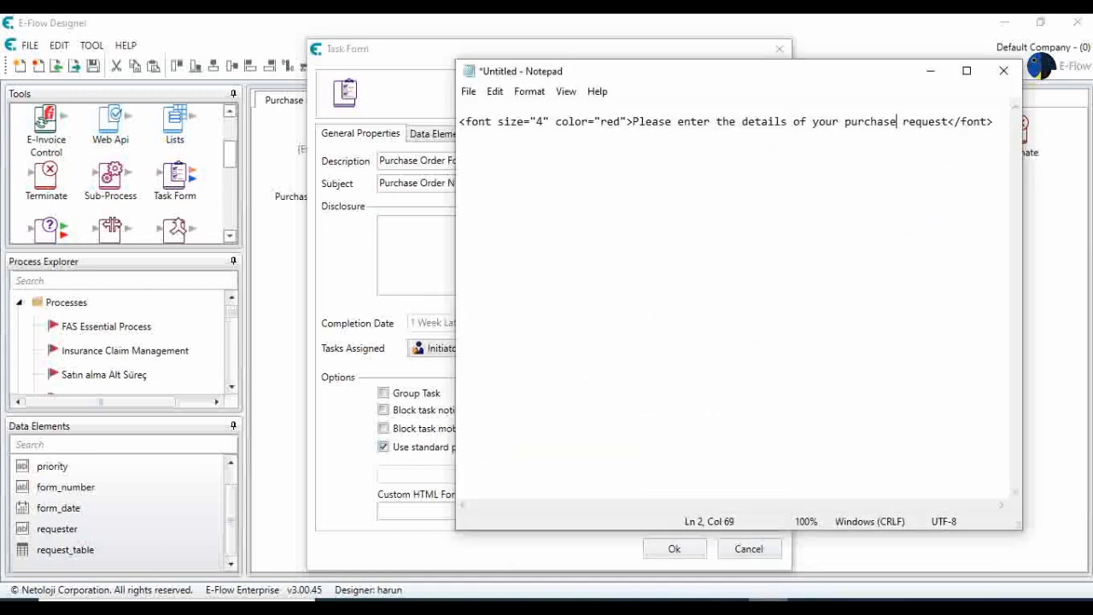
pyautogui.moveTo(995, 122); pyautogui.dragTo(436, 122)
pyautogui.hotkey('ctrl', 'c')
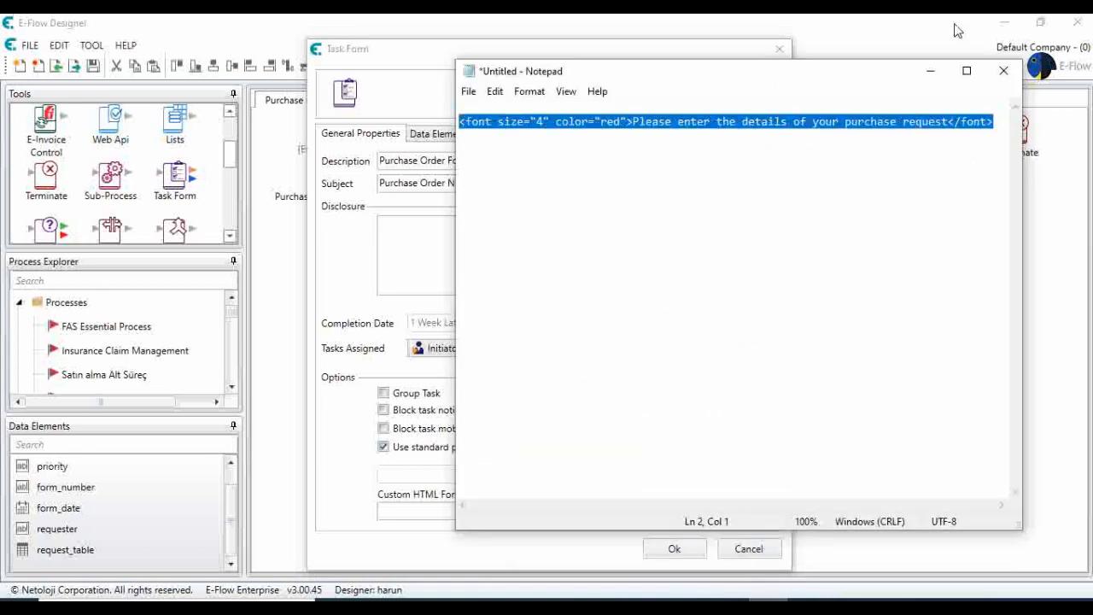
pyautogui.click(930, 71)
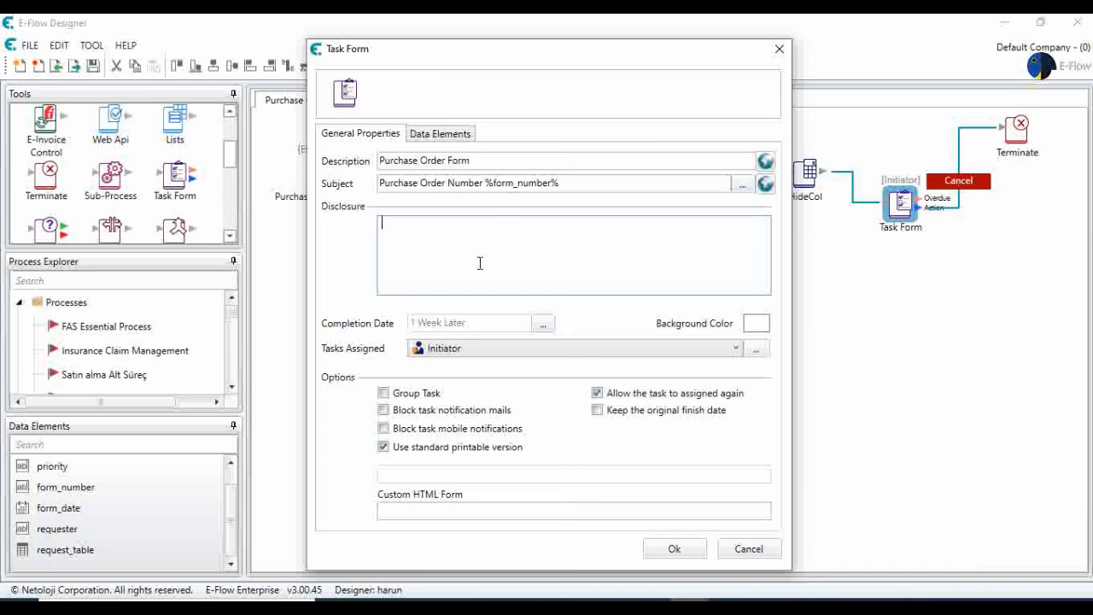
pyautogui.hotkey('ctrl', 'v')
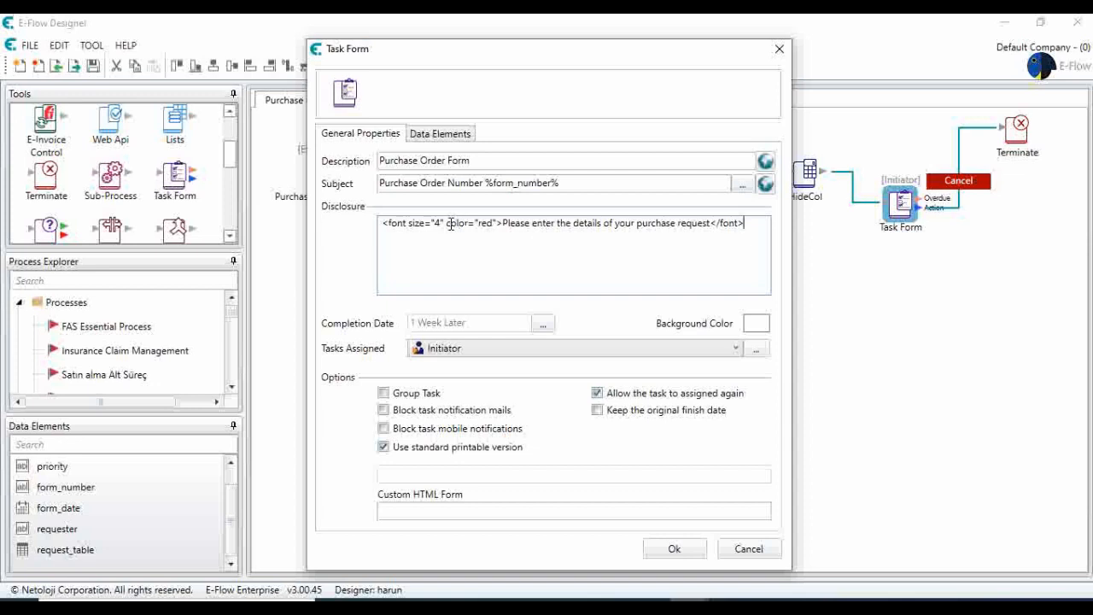
# Block task notification mails for the Purchase Order Form task and save the process
pyautogui.click(384, 410)
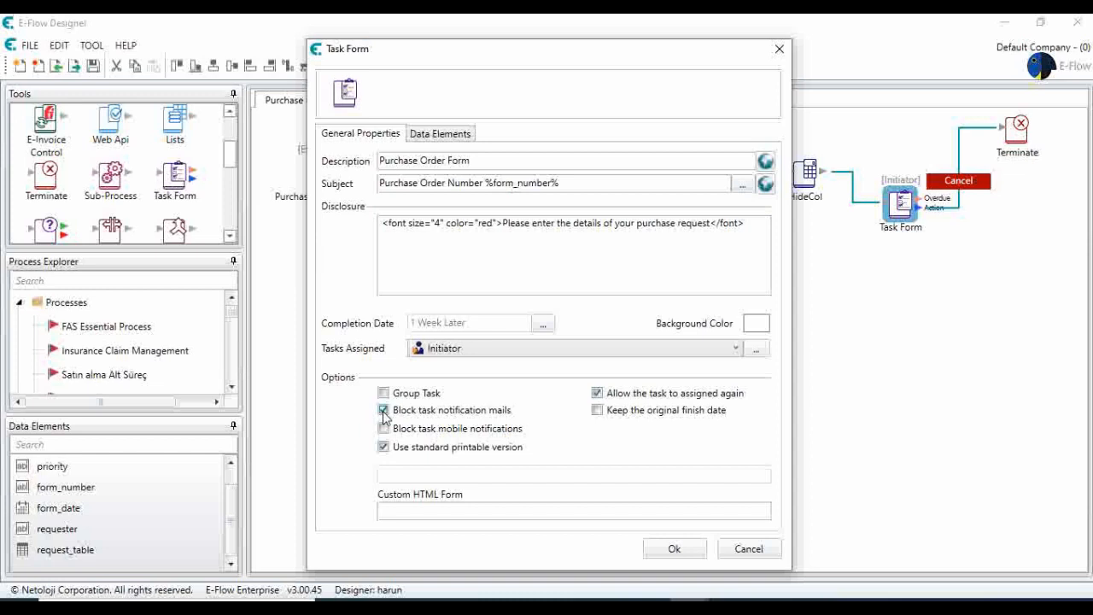
pyautogui.click(674, 549)
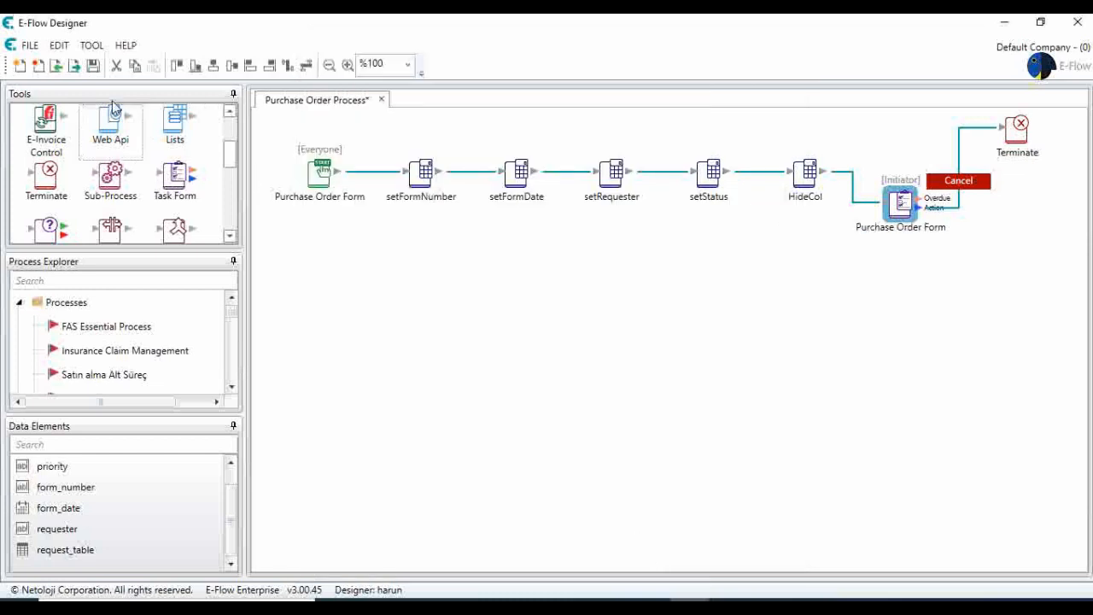
pyautogui.click(93, 66)
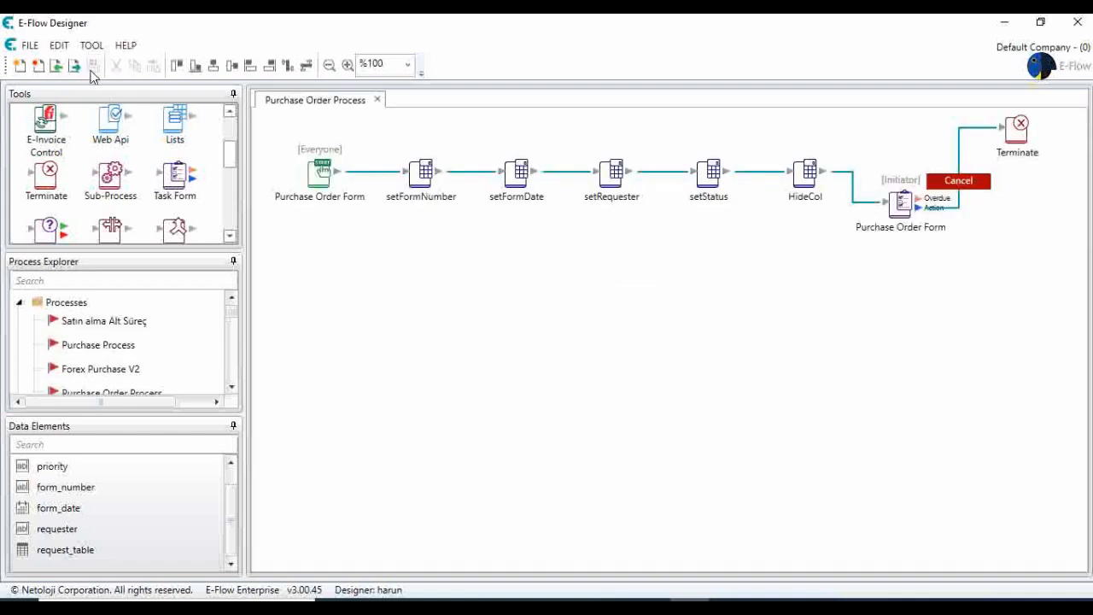
# Activate the Purchase Order Process in the list of processes
pyautogui.scroll(-5, 139, 349)
pyautogui.rightClick(113, 327)
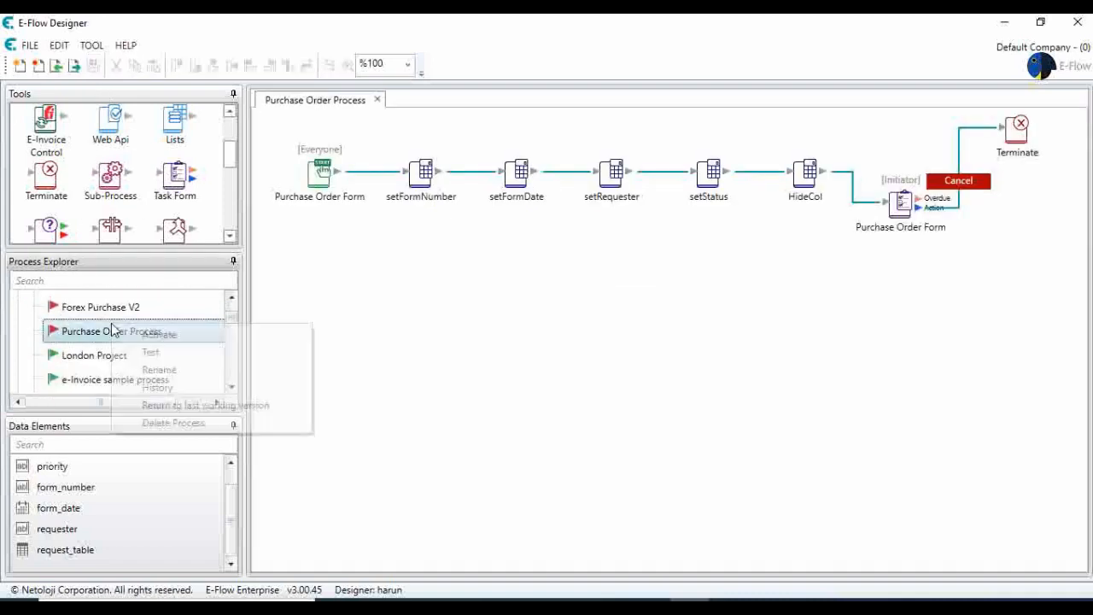
pyautogui.click(159, 335)
pyautogui.scroll(3, 151, 347)
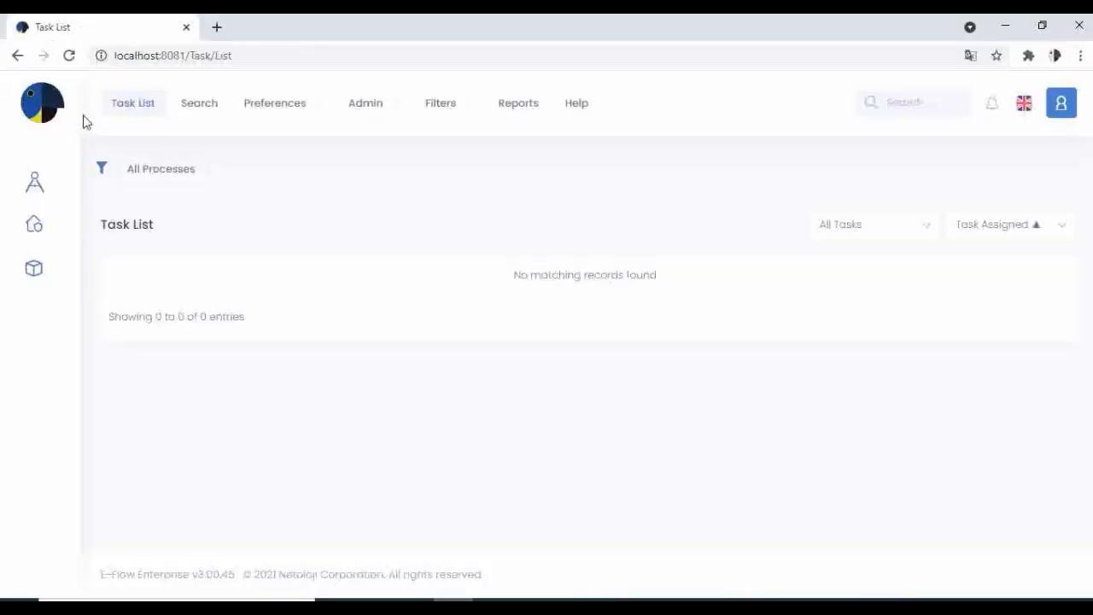
# Switch to the browser, reload the E-Flow Task List, start a new Purchase Order Form and open its task
pyautogui.click(69, 55)
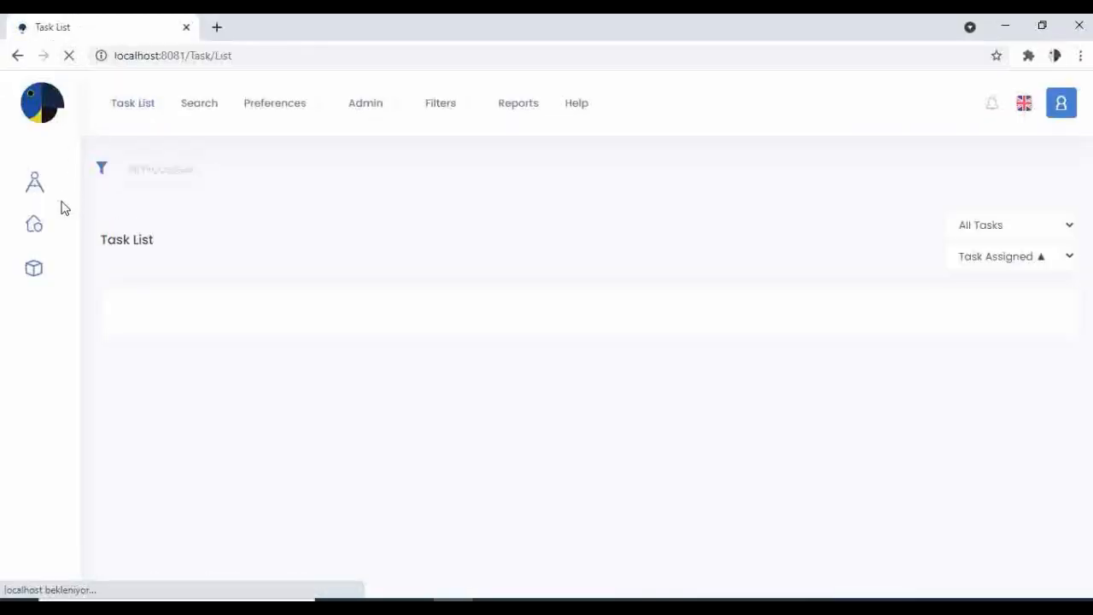
pyautogui.click(31, 229)
pyautogui.scroll(-15, 235, 346)
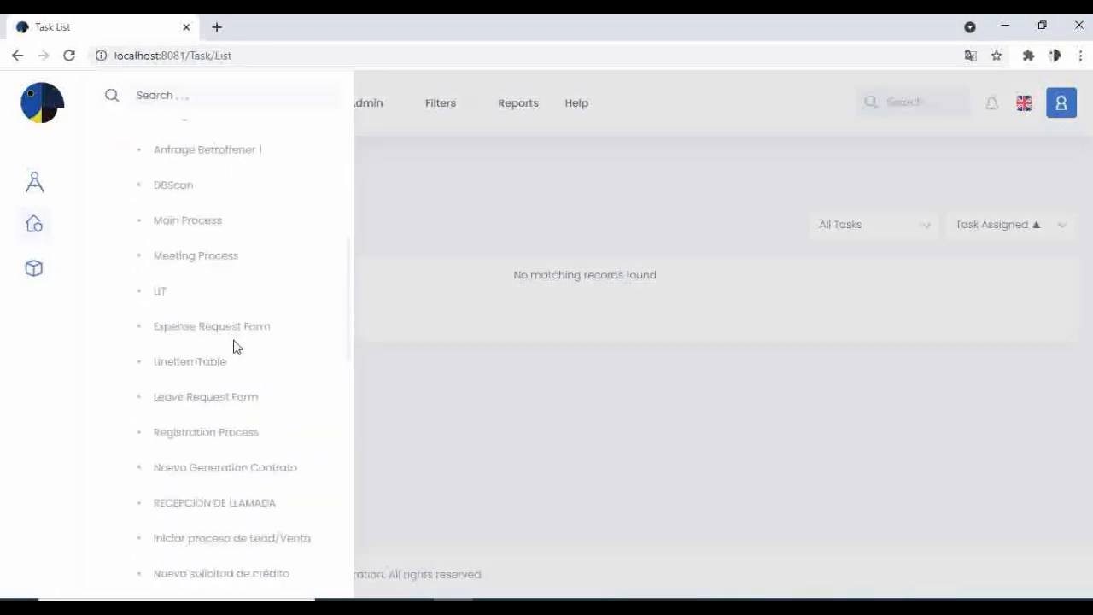
pyautogui.scroll(-2, 242, 401)
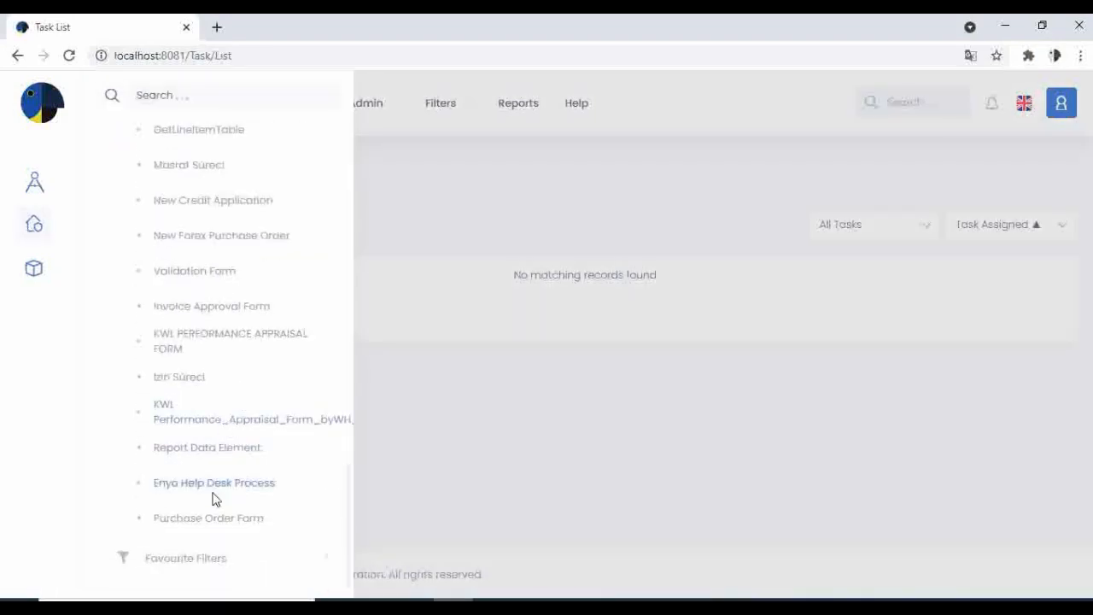
pyautogui.click(231, 518)
pyautogui.click(710, 183)
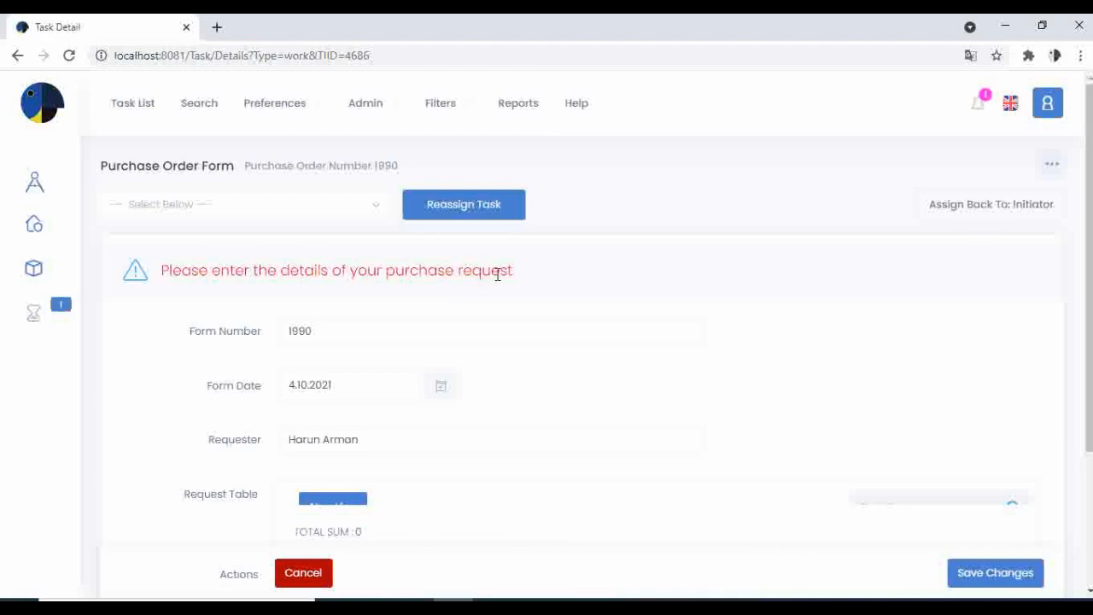
# Check that the Form Number, Form Date and Requester fields are read-only on the purchase order form
pyautogui.scroll(-1, 509, 275)
pyautogui.click(393, 249)
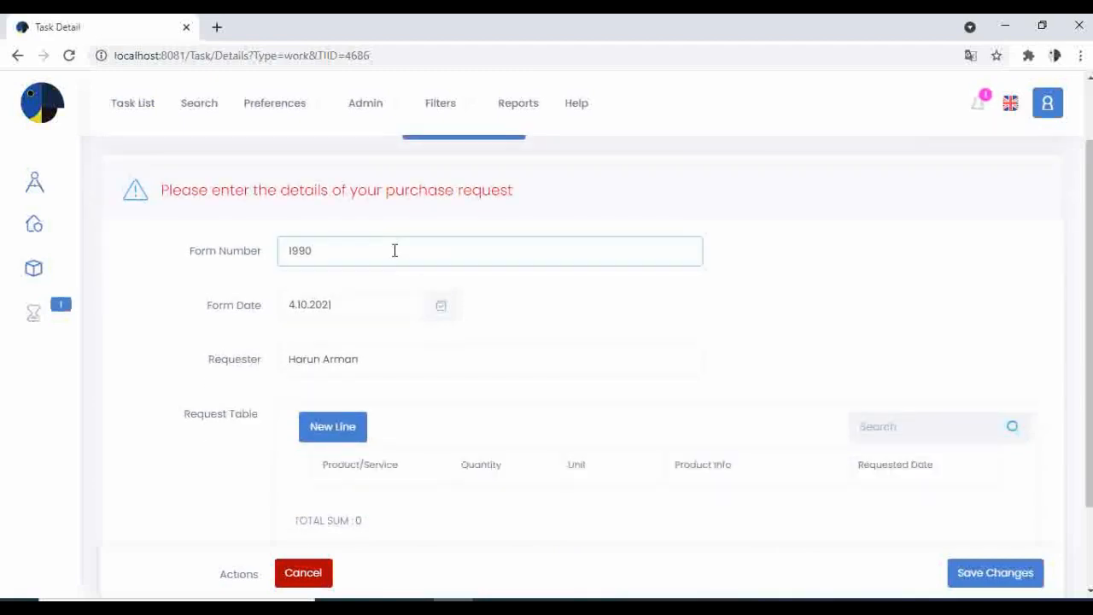
pyautogui.click(381, 314)
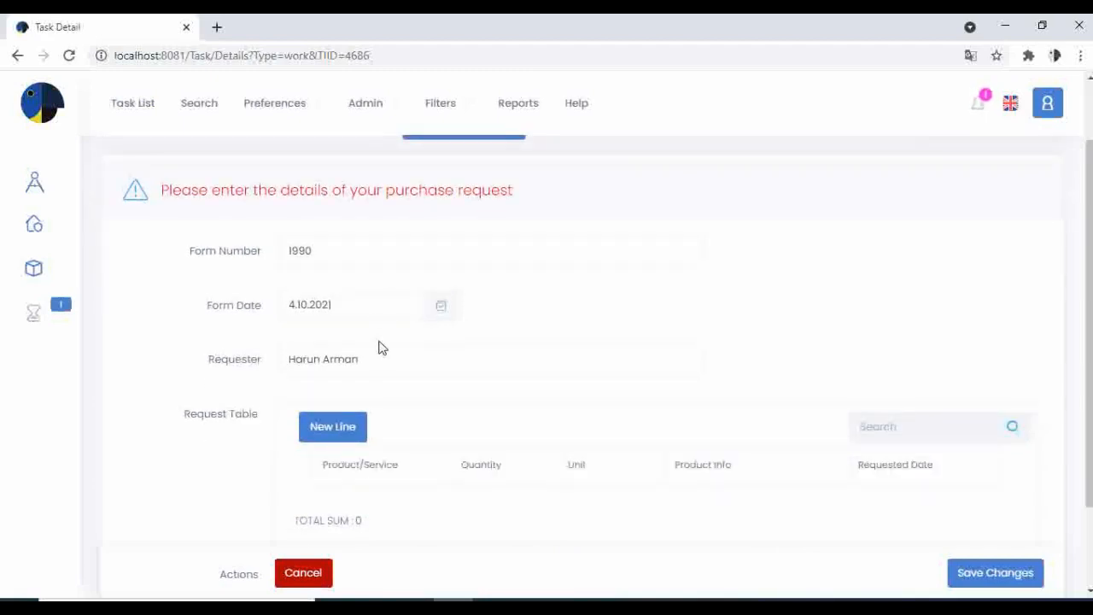
pyautogui.click(379, 354)
pyautogui.scroll(-2, 390, 353)
# Add a new line to the request table and check its Product/Service list, Quantity, Unit, Product Info and Requested Date fields
pyautogui.click(342, 326)
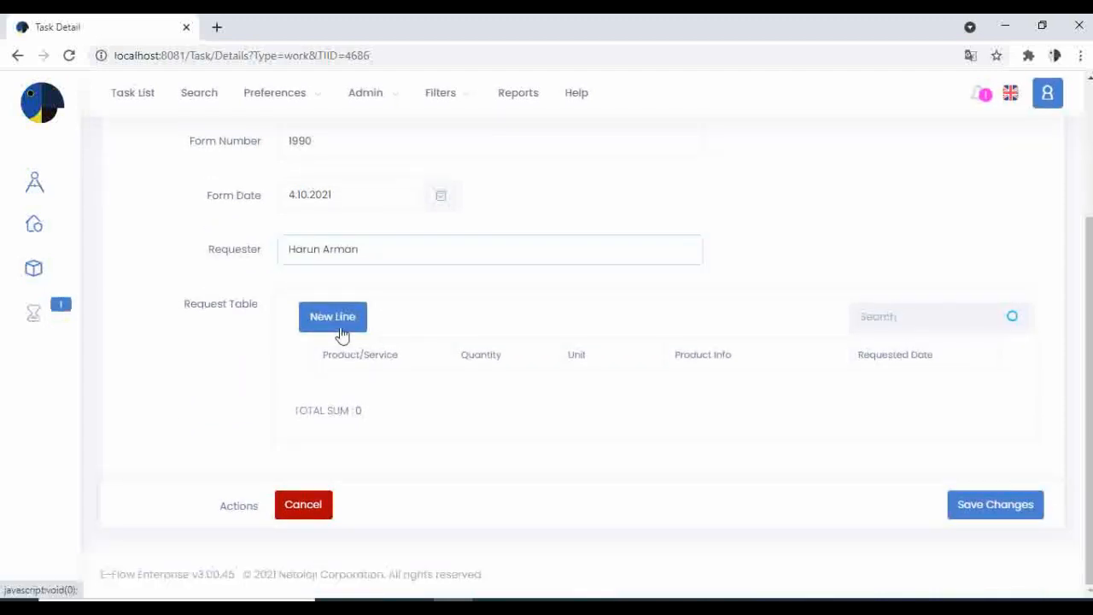
pyautogui.click(434, 390)
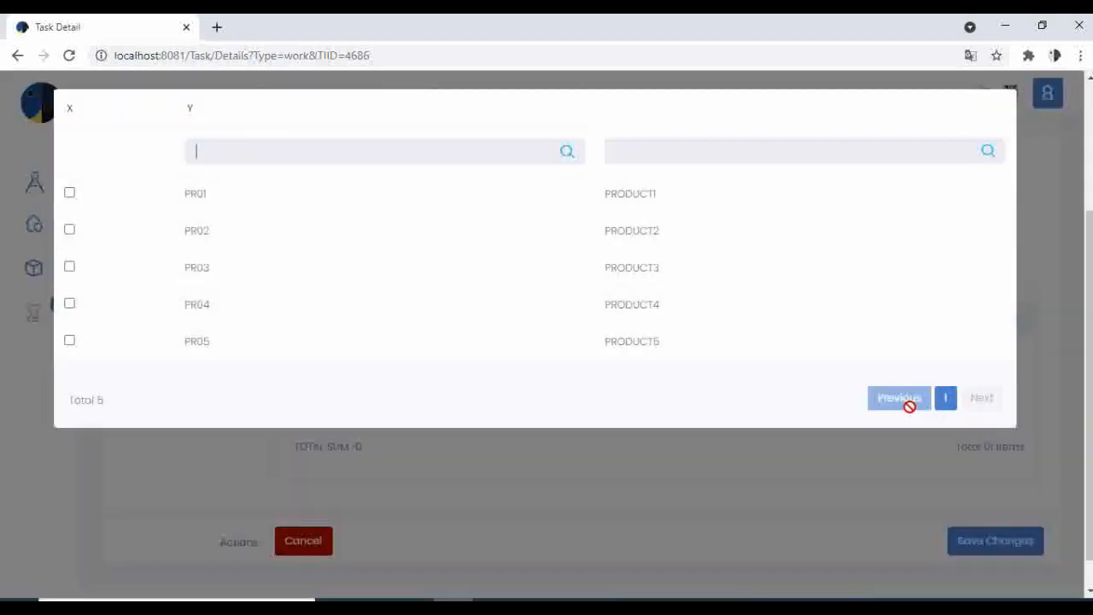
pyautogui.click(555, 476)
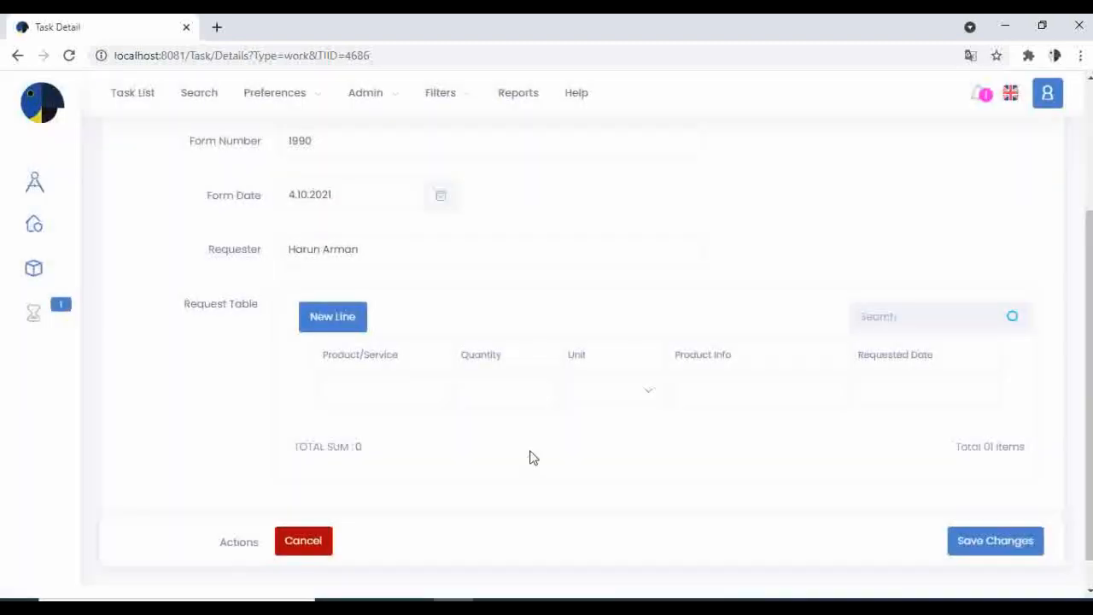
pyautogui.click(513, 395)
pyautogui.click(611, 402)
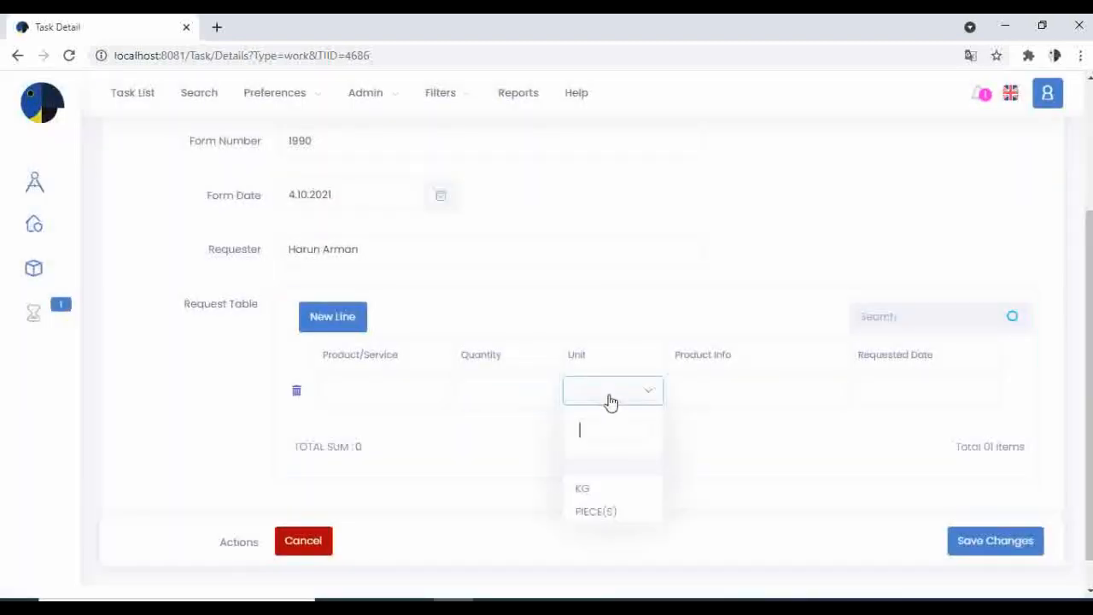
pyautogui.click(737, 393)
pyautogui.click(738, 393)
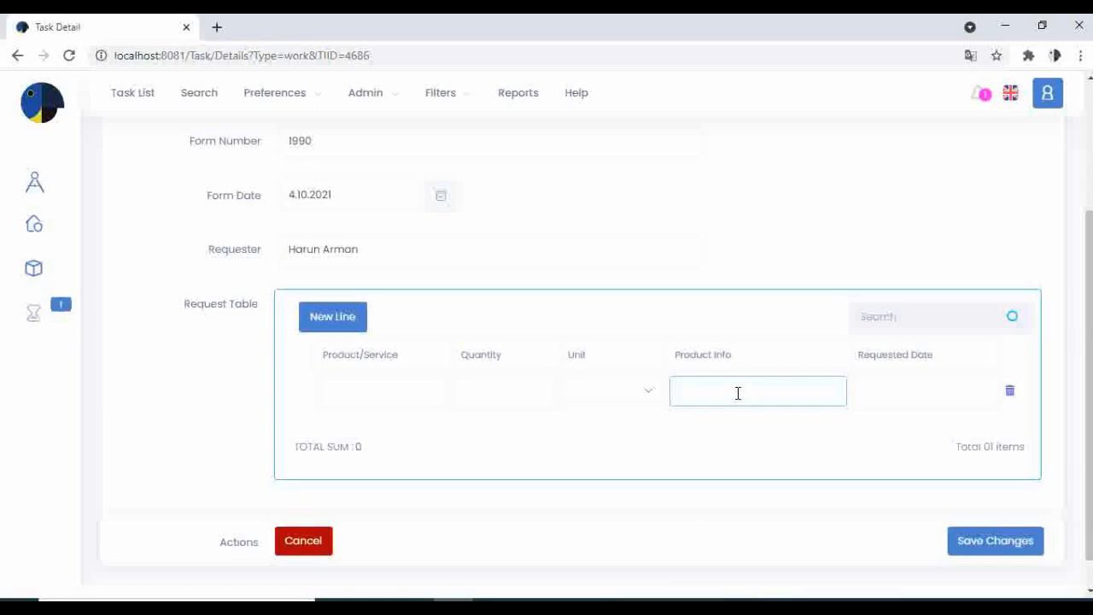
pyautogui.click(922, 389)
pyautogui.click(922, 389)
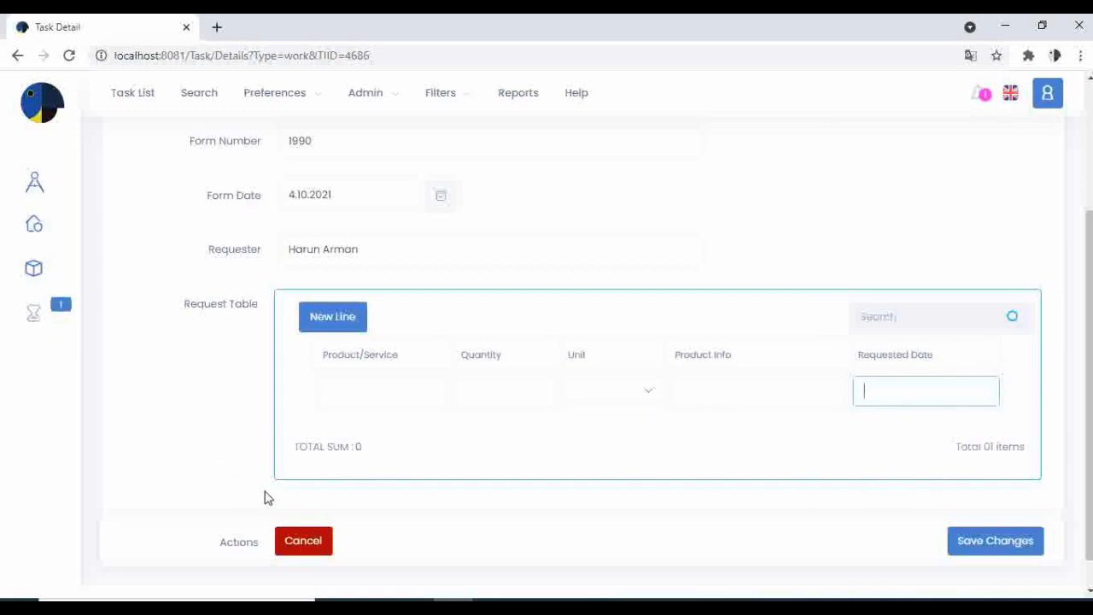
# Cancel the purchase order task to test the route to Terminate
pyautogui.click(305, 548)
pyautogui.click(305, 548)
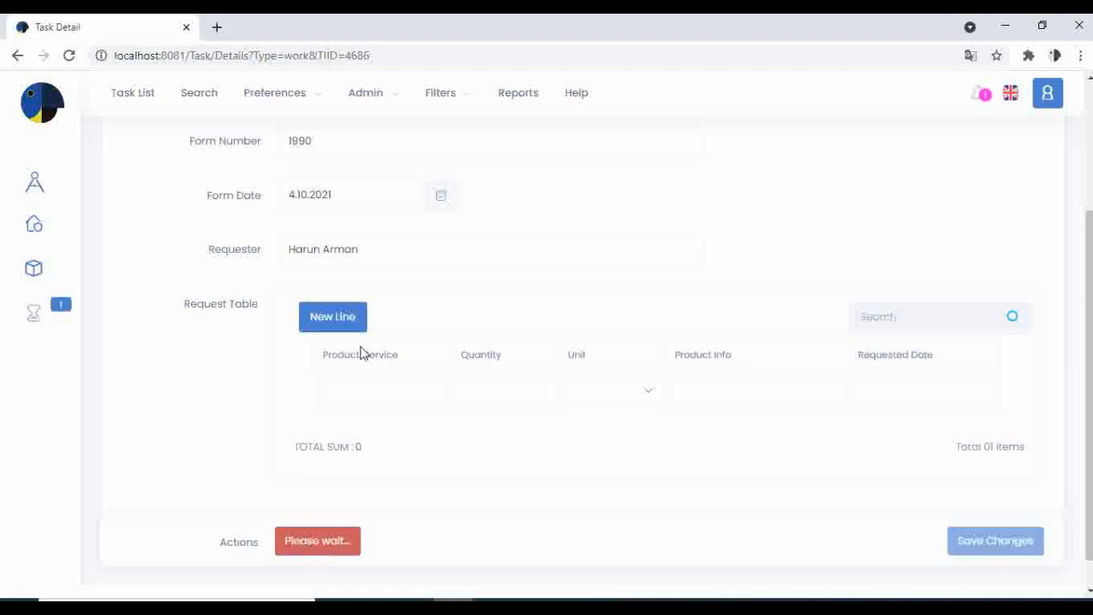